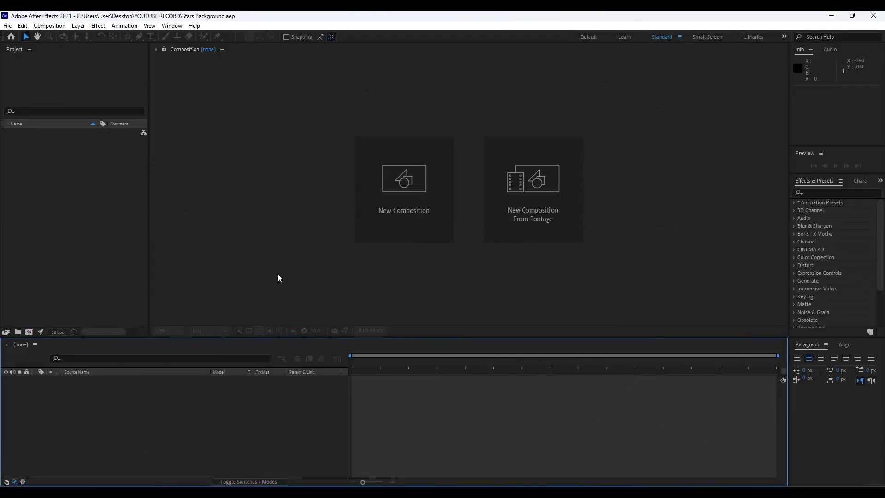
# - Create a 1920 × 1080 composition named Final at 30 frames per second with a 7-second duration
pyautogui.click(29, 332)
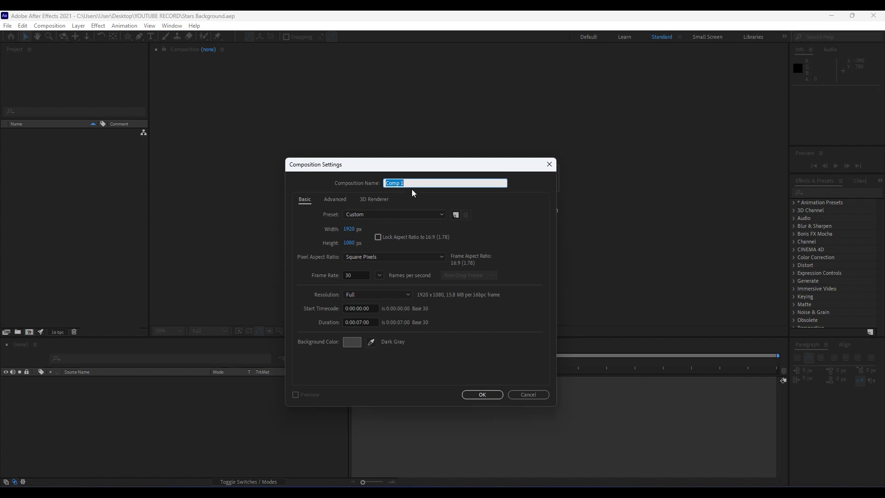
pyautogui.write('Final')
pyautogui.click(485, 395)
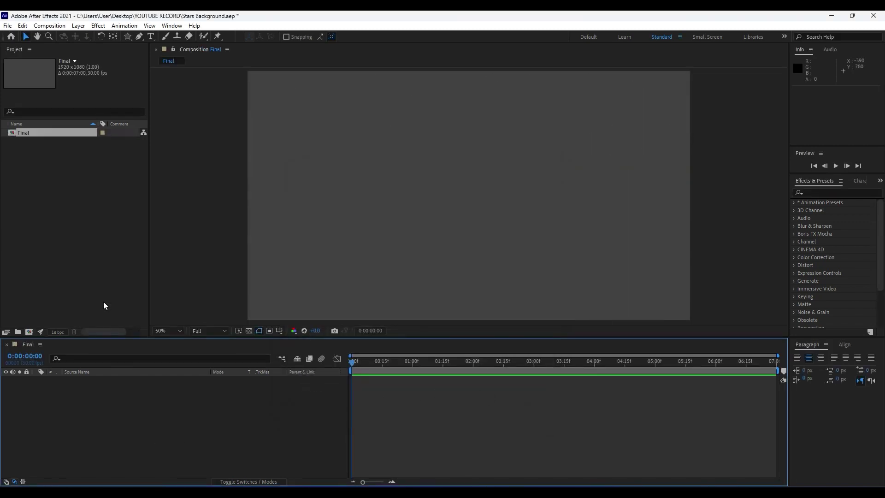
# - Add a dark gray 1920 × 1080 solid layer named Background to the Final composition
pyautogui.rightClick(127, 417)
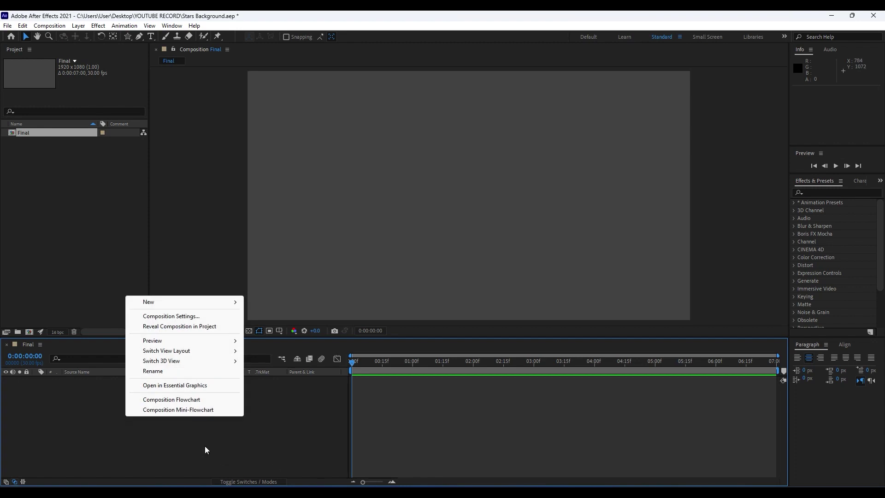
pyautogui.moveTo(194, 304)
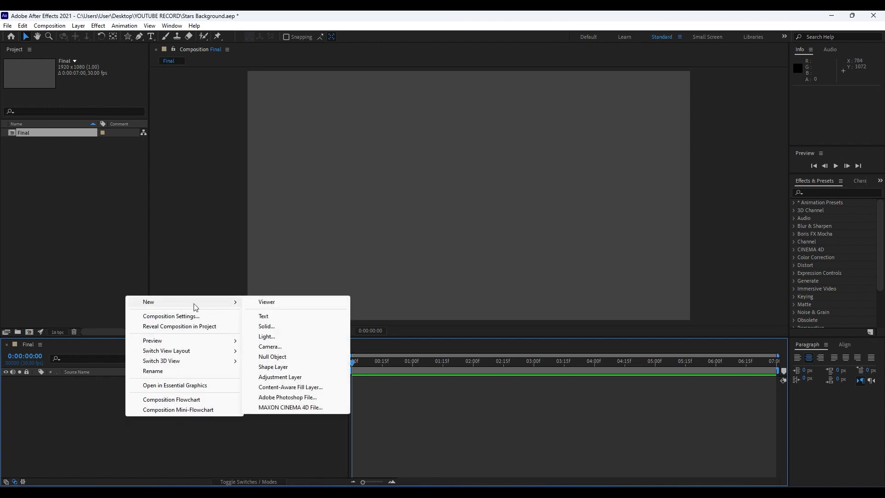
pyautogui.click(268, 327)
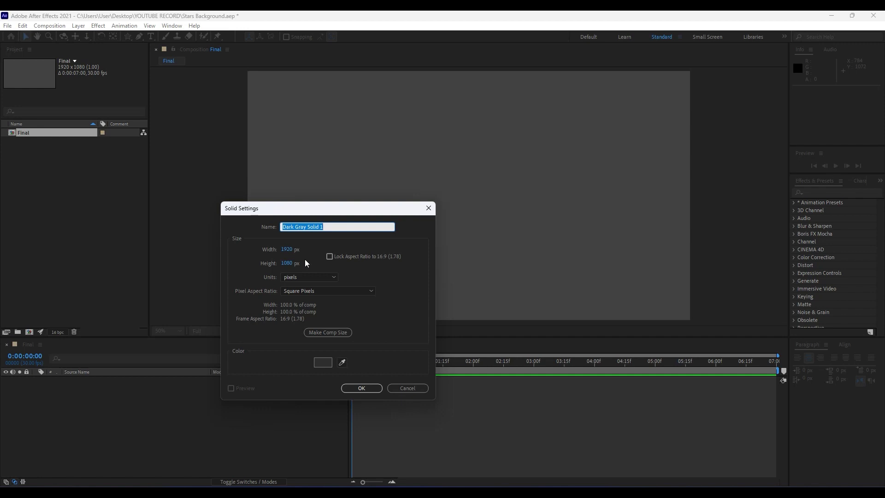
pyautogui.write('Background')
pyautogui.press('Return')
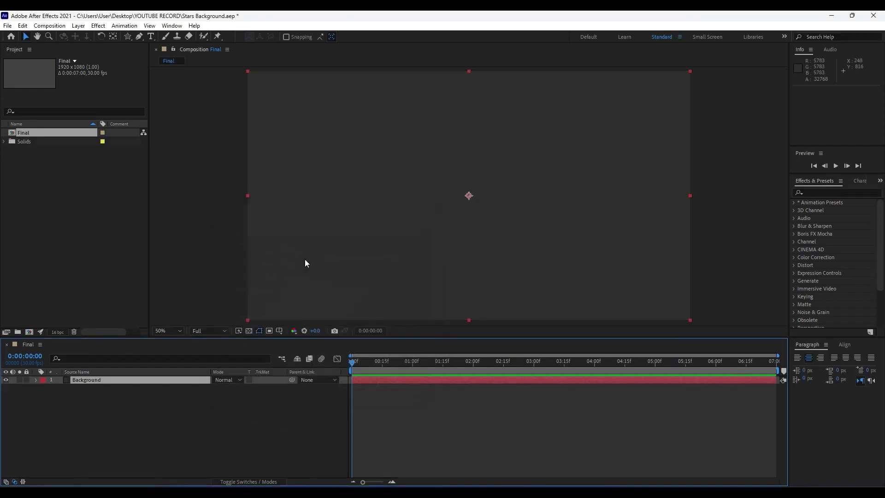
pyautogui.click(198, 417)
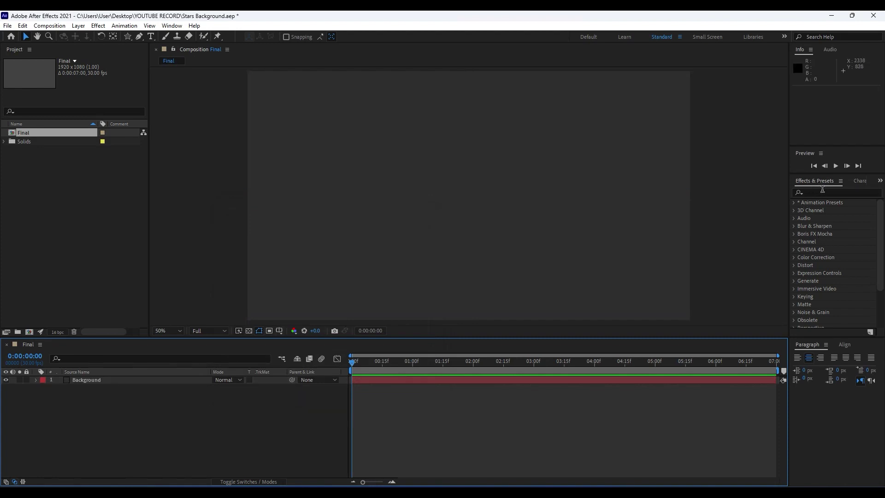
# - Find the Gradient Ramp effect by searching for "ramp" and apply it to the Background layer
pyautogui.click(822, 191)
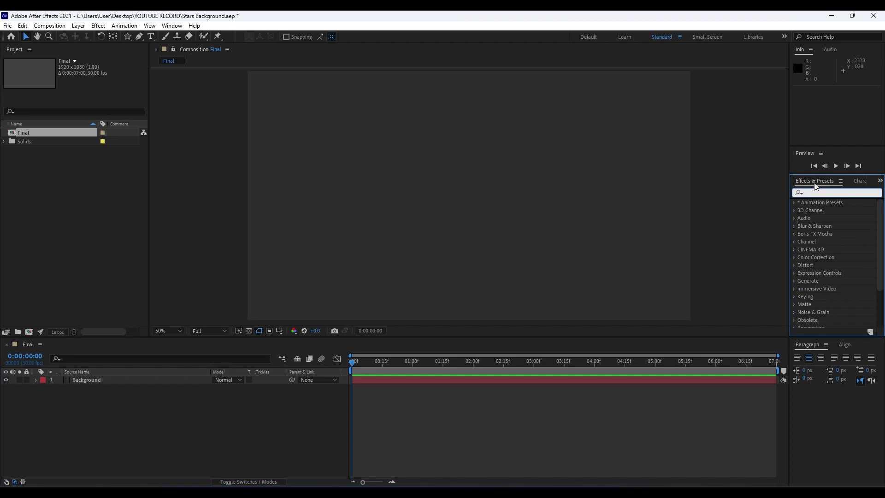
pyautogui.click(171, 26)
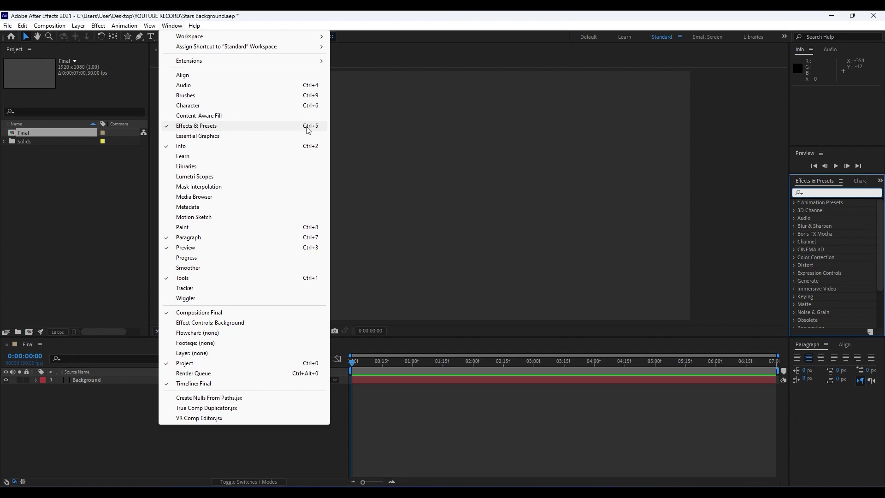
pyautogui.click(827, 193)
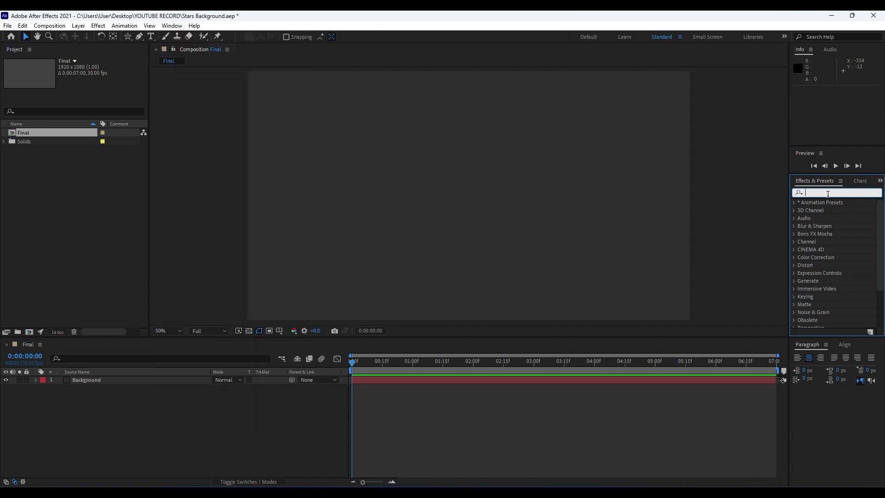
pyautogui.write('ramp')
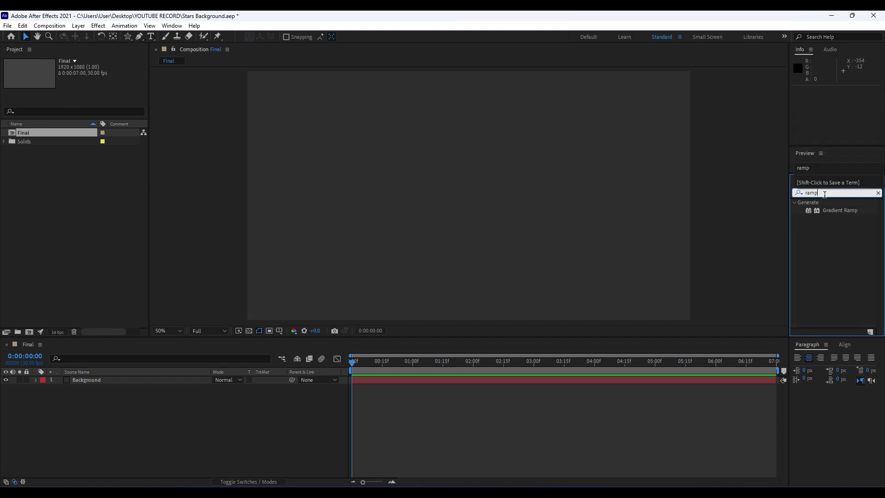
pyautogui.moveTo(839, 210); pyautogui.dragTo(131, 381)
pyautogui.press(',')
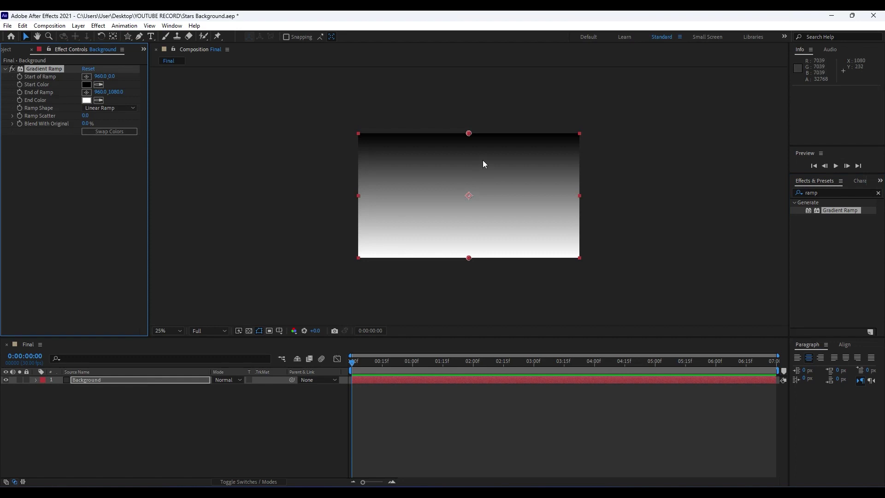
# - Place the ramp's start just outside the frame's lower-left corner, about -56, 1100, and its end beyond the upper-right corner, about 1984, -24
pyautogui.click(86, 77)
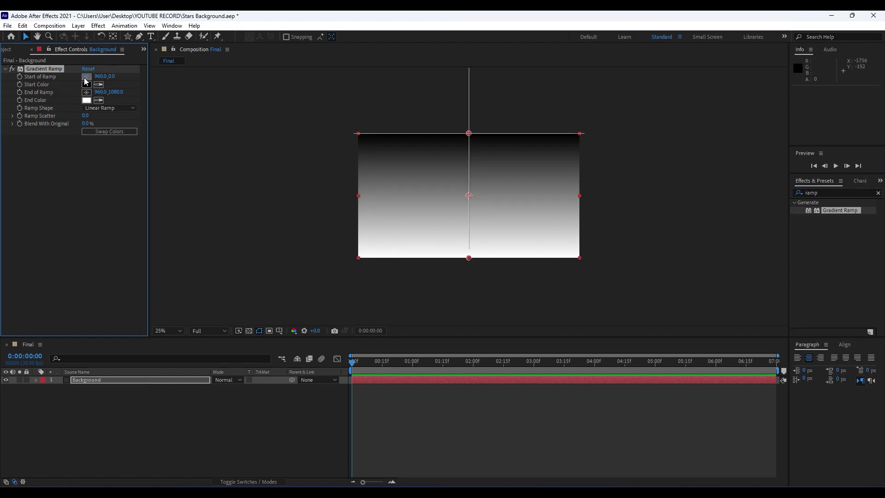
pyautogui.click(351, 260)
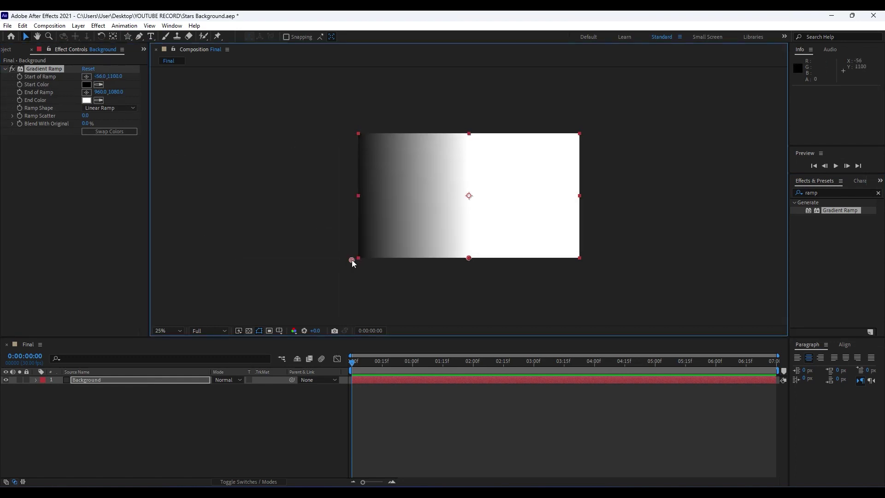
pyautogui.click(86, 93)
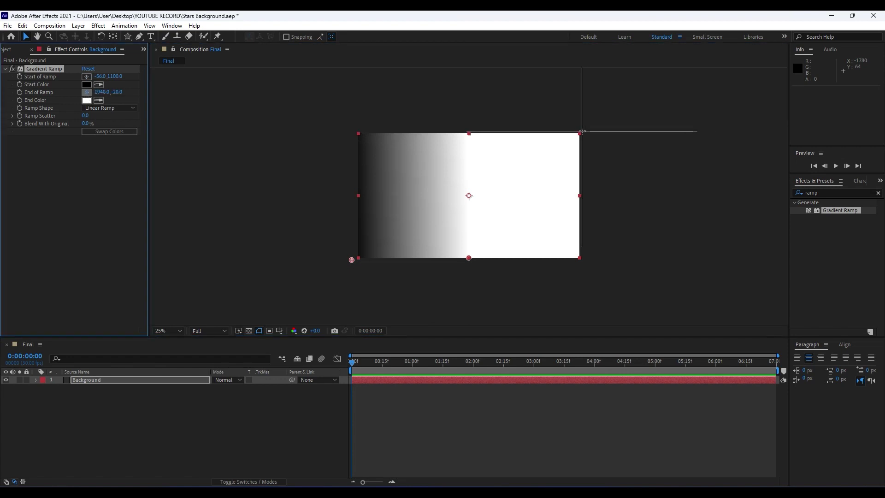
pyautogui.click(587, 131)
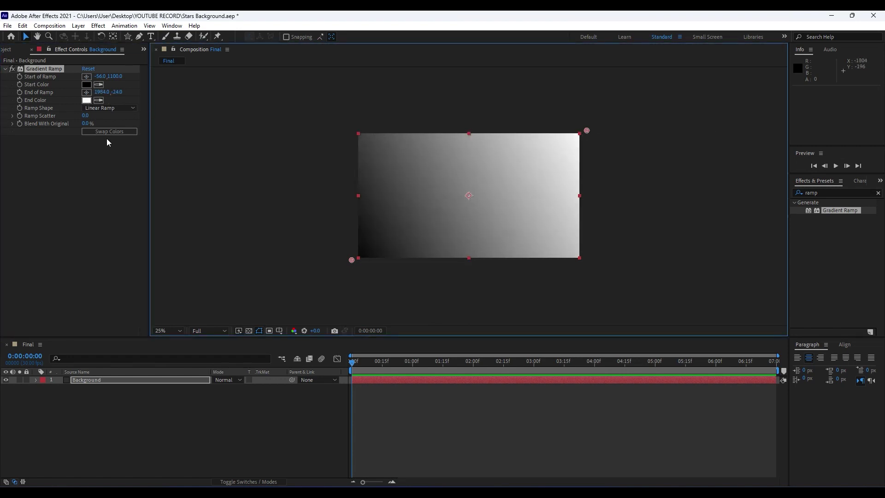
# - Set the Gradient Ramp's end color to dark gray 1D1D1D and close the effect's settings
pyautogui.click(86, 100)
pyautogui.moveTo(356, 331)
pyautogui.mouseDown()
pyautogui.moveTo(353, 417)
pyautogui.moveTo(309, 424)
pyautogui.mouseUp()
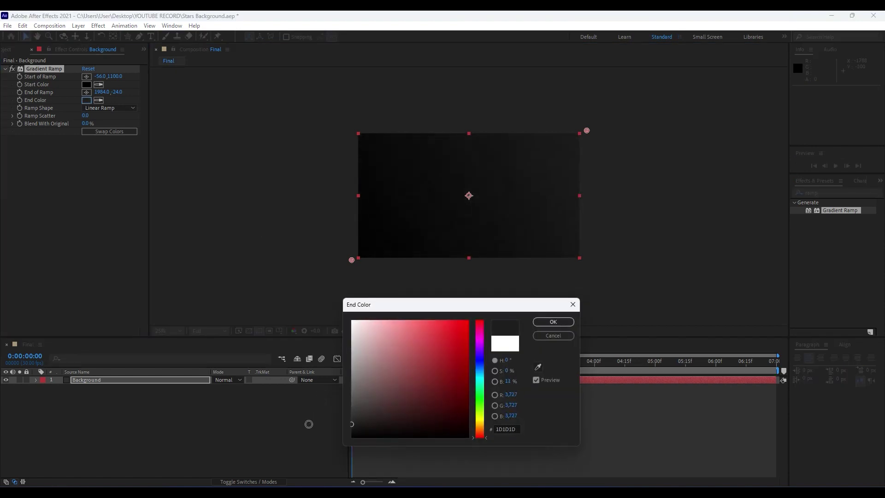
pyautogui.click(551, 322)
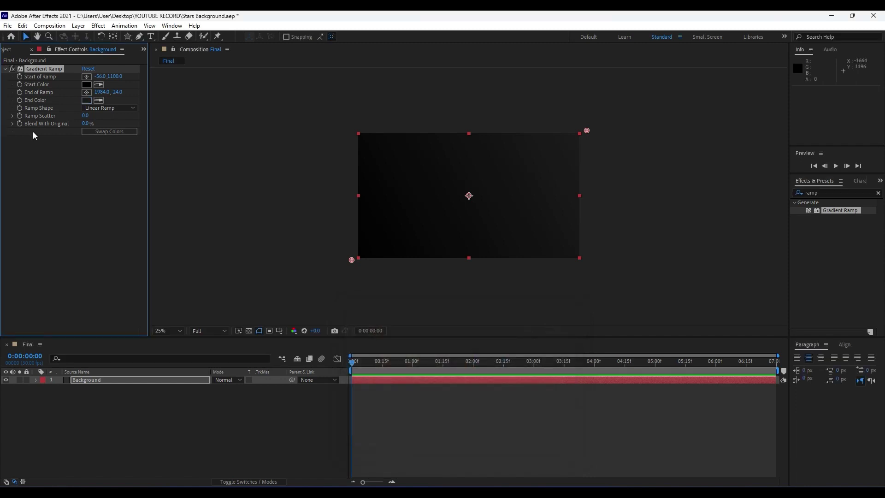
pyautogui.click(31, 50)
pyautogui.click(125, 413)
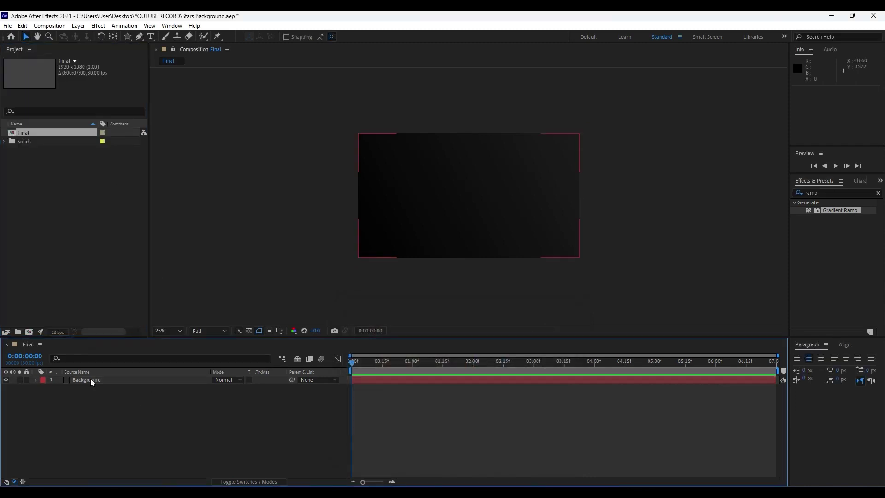
# - Duplicate the Background layer in the Final composition
pyautogui.click(90, 381)
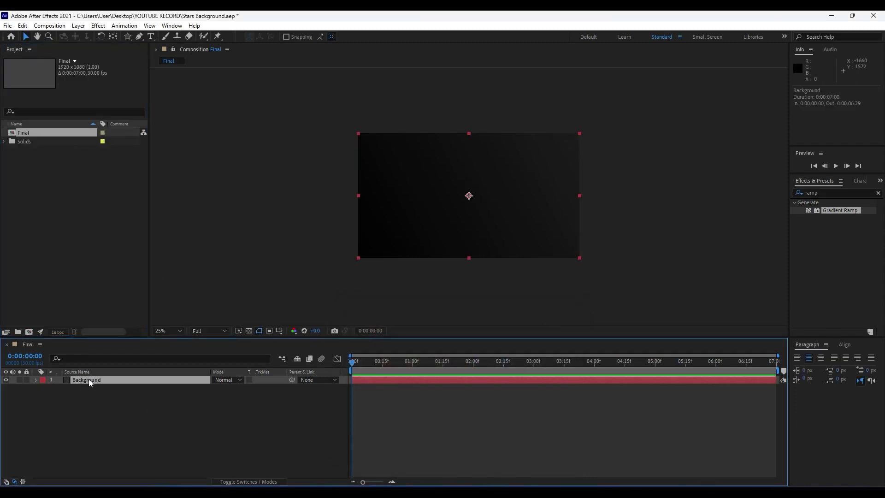
pyautogui.click(22, 25)
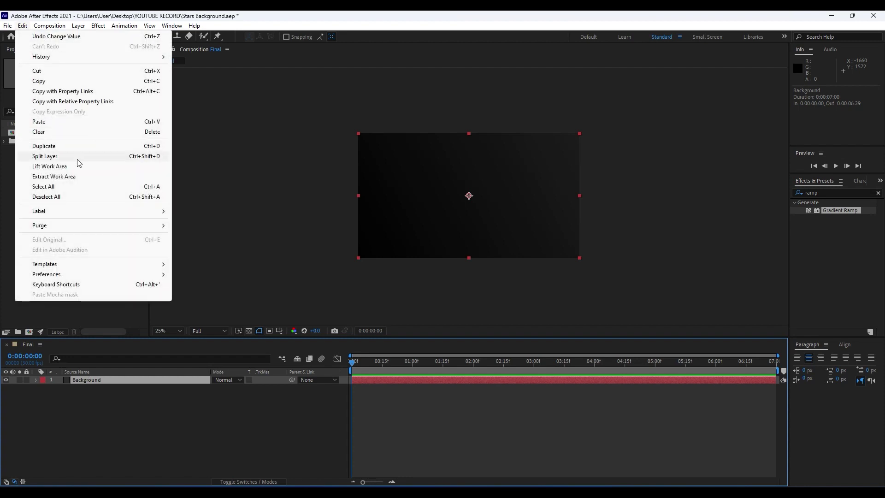
pyautogui.click(54, 146)
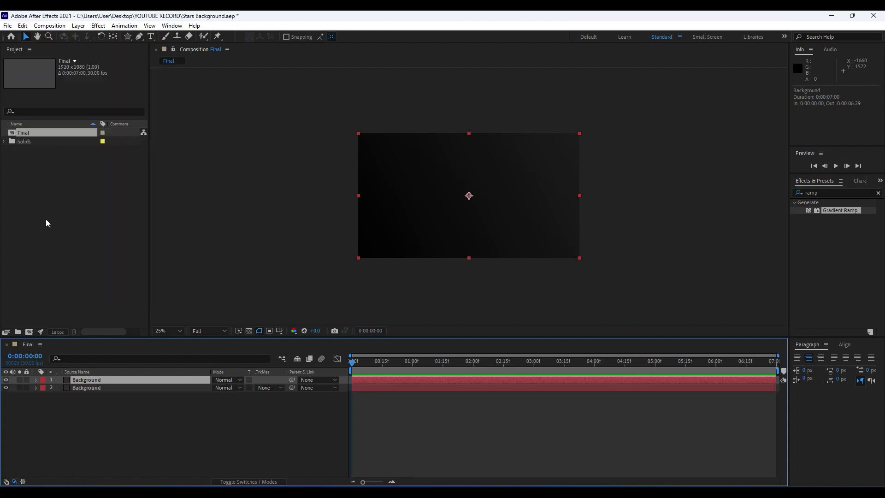
# - Find the Venetian Blinds transition effect by searching for "vene" and apply it to the upper Background layer
pyautogui.press('F3')
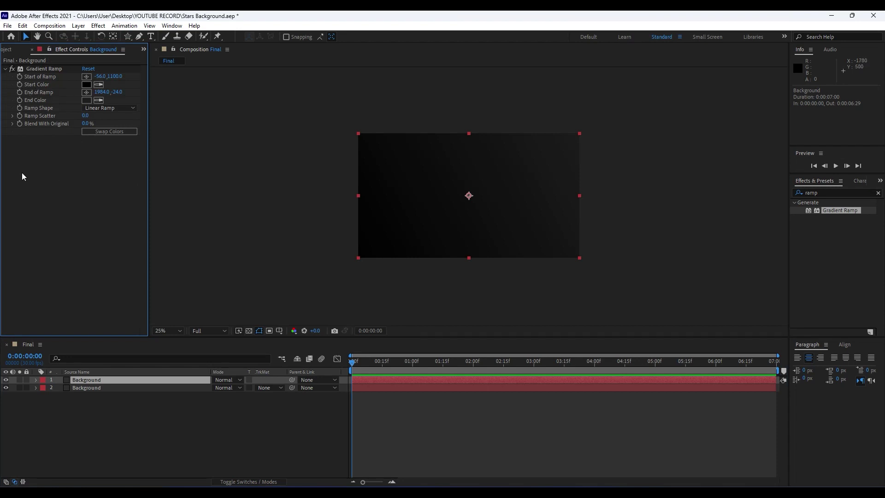
pyautogui.hotkey('ctrl', '5')
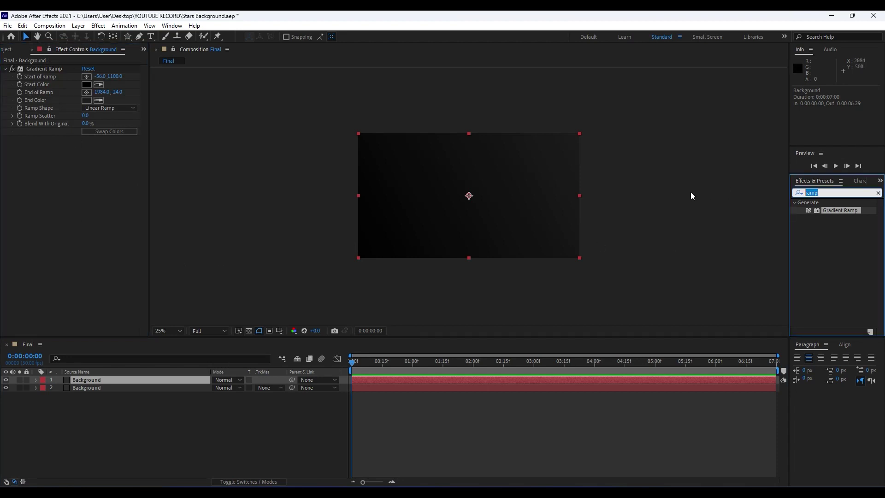
pyautogui.write('vene')
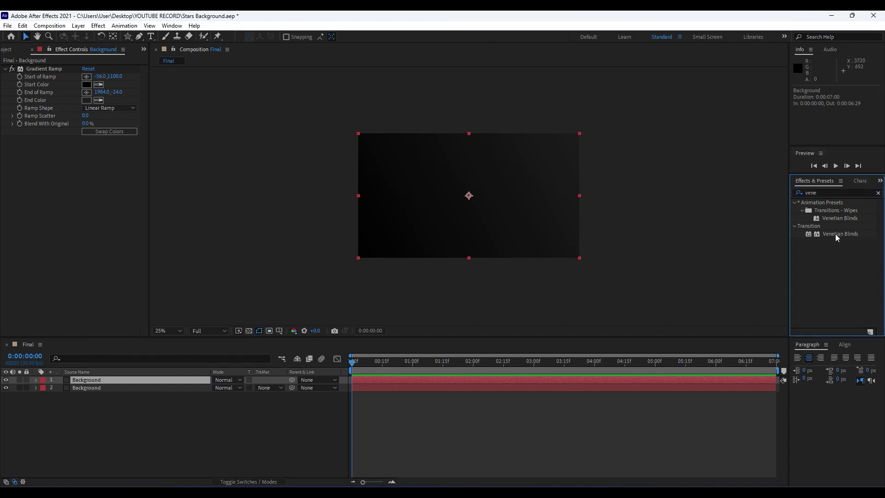
pyautogui.moveTo(835, 234); pyautogui.dragTo(85, 380)
pyautogui.hotkey('ctrl', 'z')
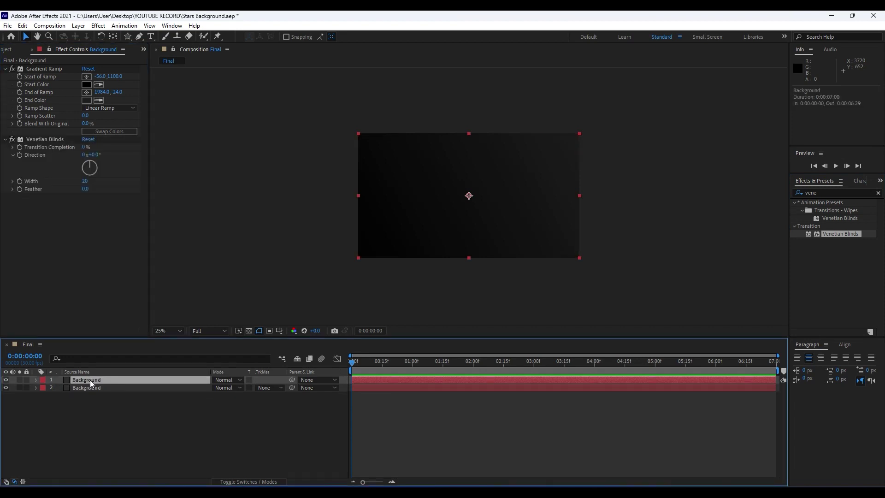
# - Rename the upper Background layer as Venetian Blinds
pyautogui.press('Return')
pyautogui.write('Ve')
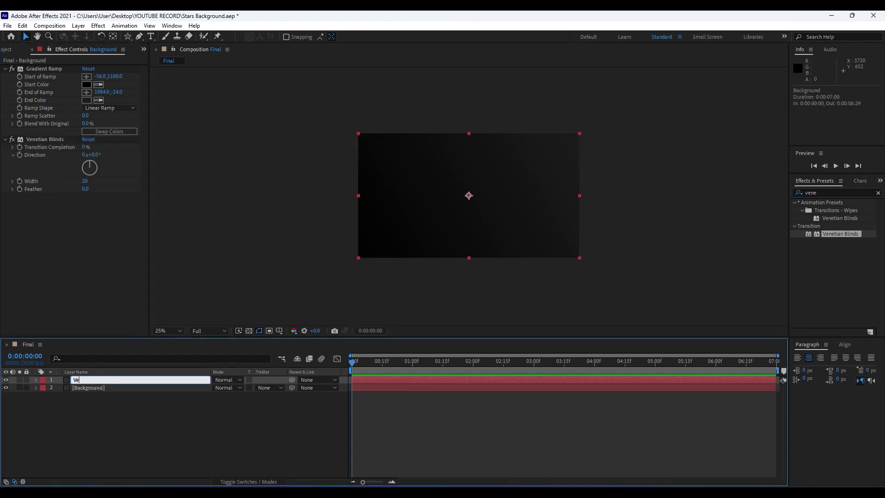
pyautogui.write('netian Blineds')
pyautogui.click(144, 427)
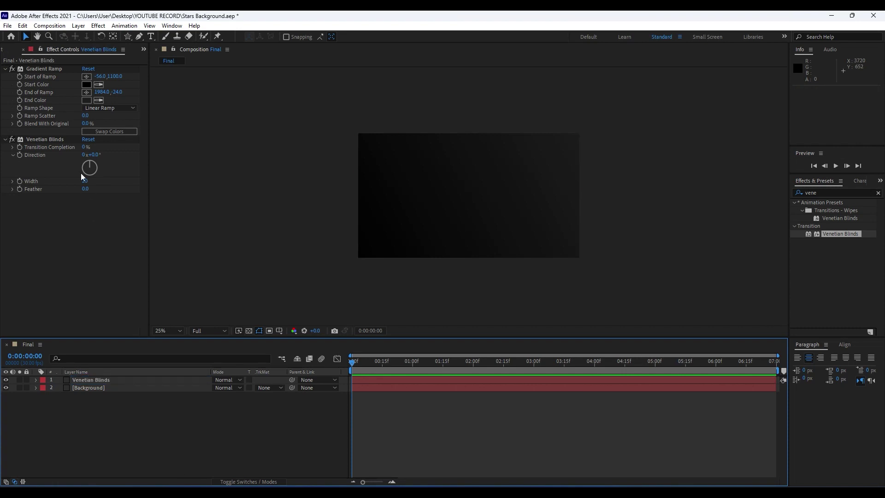
# - Set the Venetian Blinds effect's transition completion to 10% and its direction to 75°
pyautogui.click(38, 140)
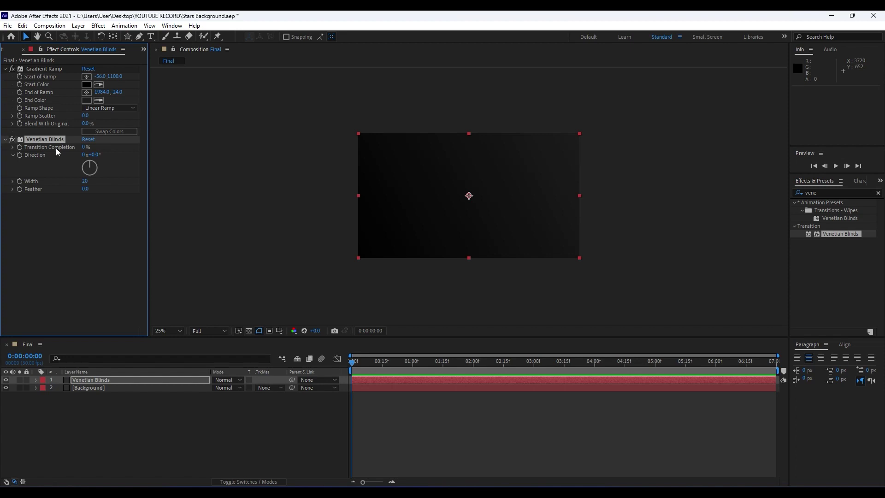
pyautogui.click(84, 147)
pyautogui.write('10')
pyautogui.click(95, 154)
pyautogui.write('7')
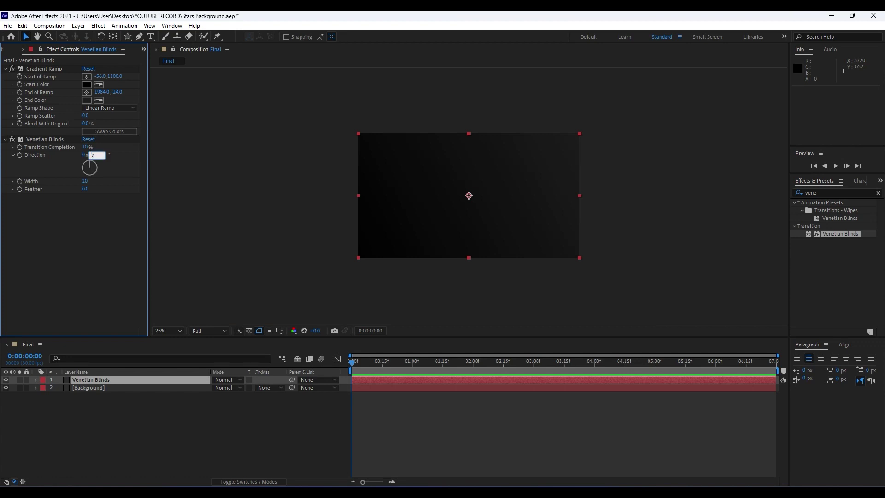
pyautogui.write('5')
pyautogui.press('Return')
pyautogui.press('.')
pyautogui.press('.')
pyautogui.press(',')
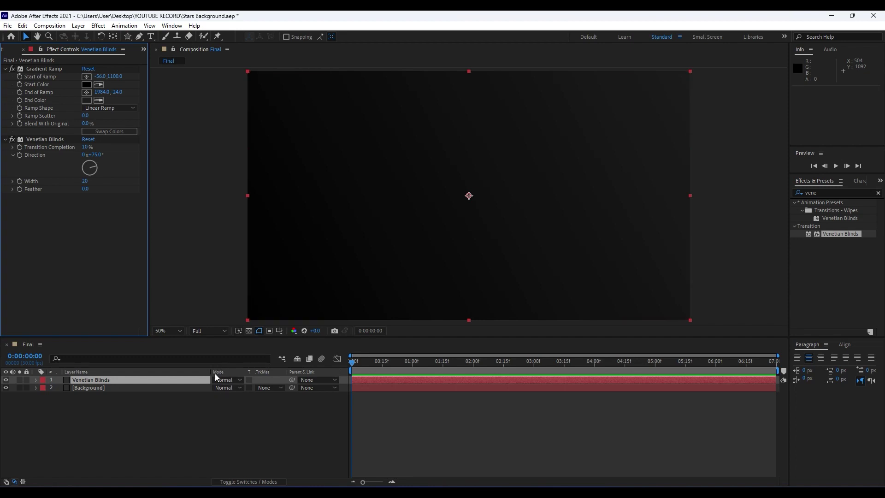
# - Set the Venetian Blinds layer's blending mode to Overlay and save the project
pyautogui.click(15, 482)
pyautogui.click(16, 481)
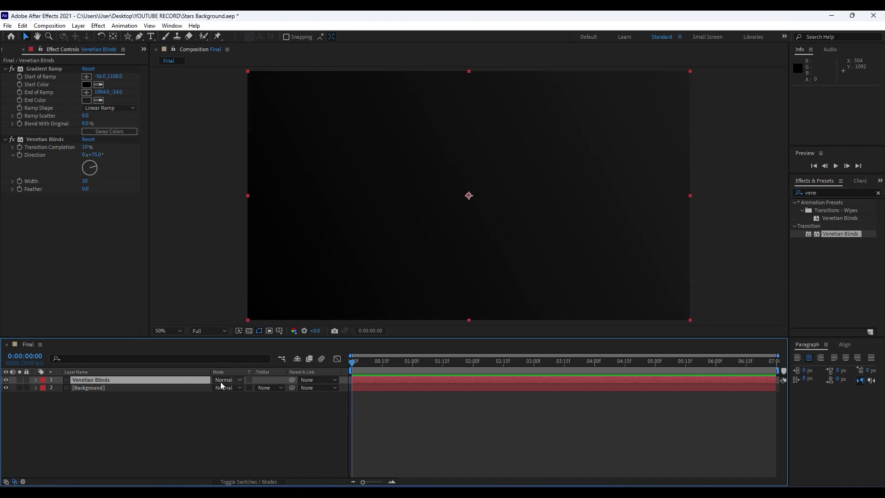
pyautogui.click(220, 381)
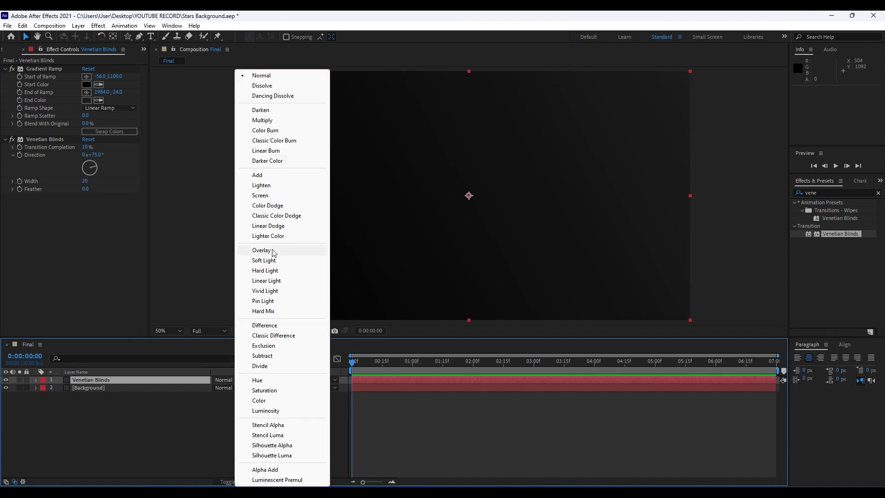
pyautogui.click(261, 250)
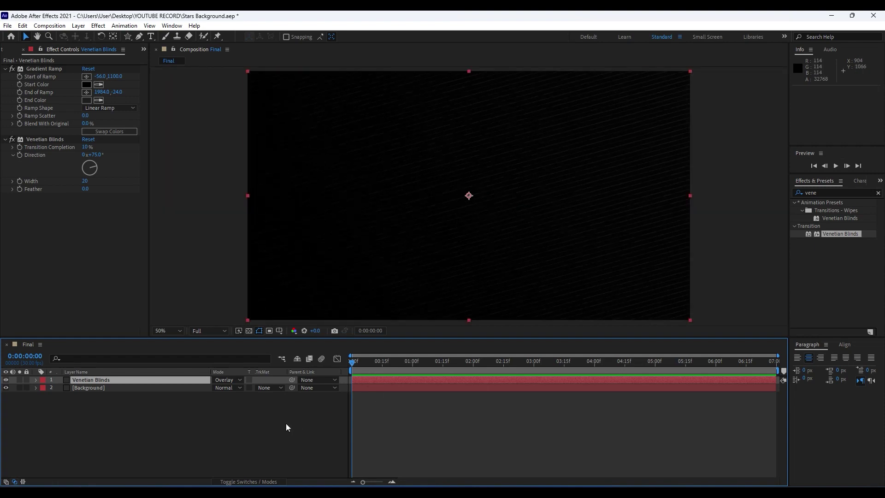
pyautogui.hotkey('ctrl', 's')
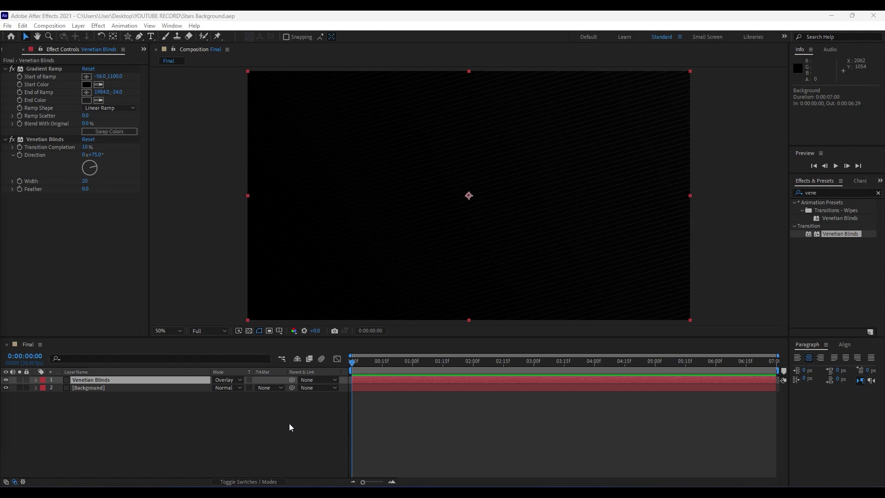
# - Create a new composition named Dots, keeping the 1920 x 1080, 30 fps and 7-second settings
pyautogui.click(23, 49)
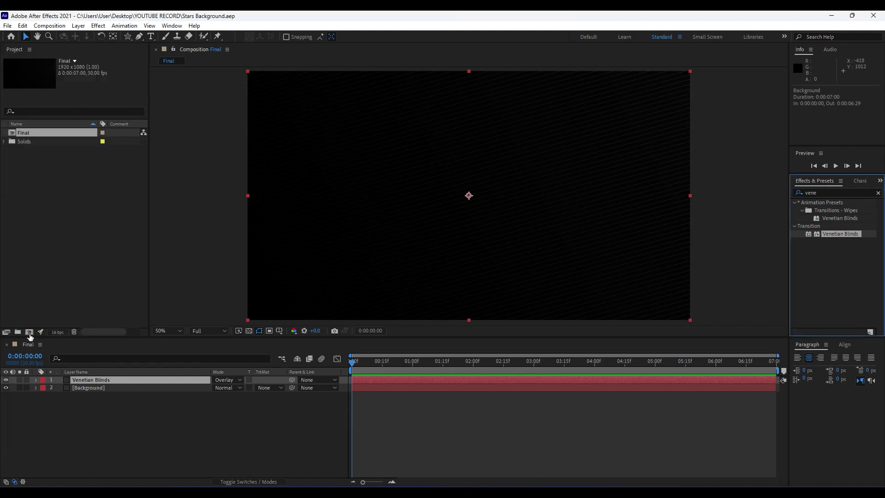
pyautogui.click(29, 332)
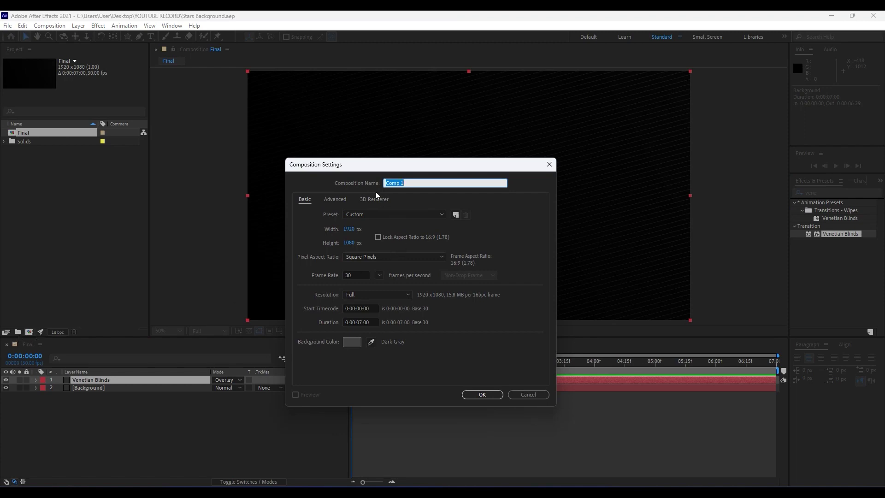
pyautogui.write('Dots')
pyautogui.click(490, 395)
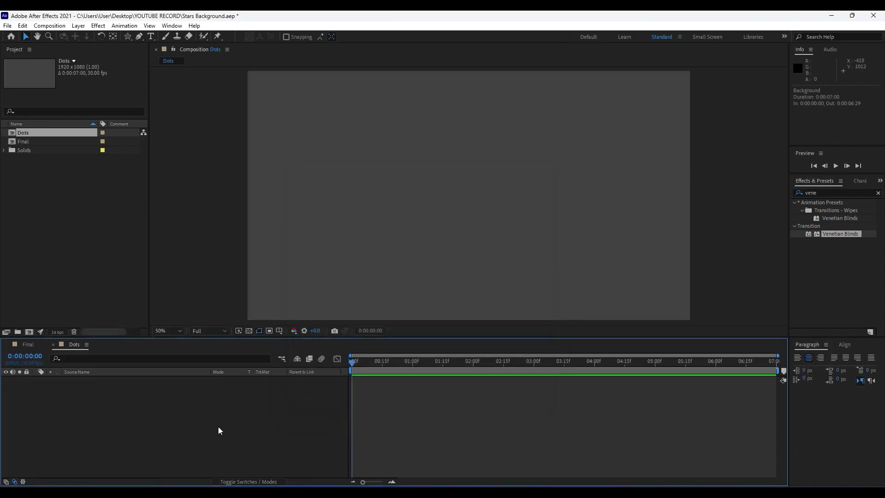
# - Add a new solid layer named Dots to the Dots composition
pyautogui.rightClick(181, 419)
pyautogui.moveTo(206, 308)
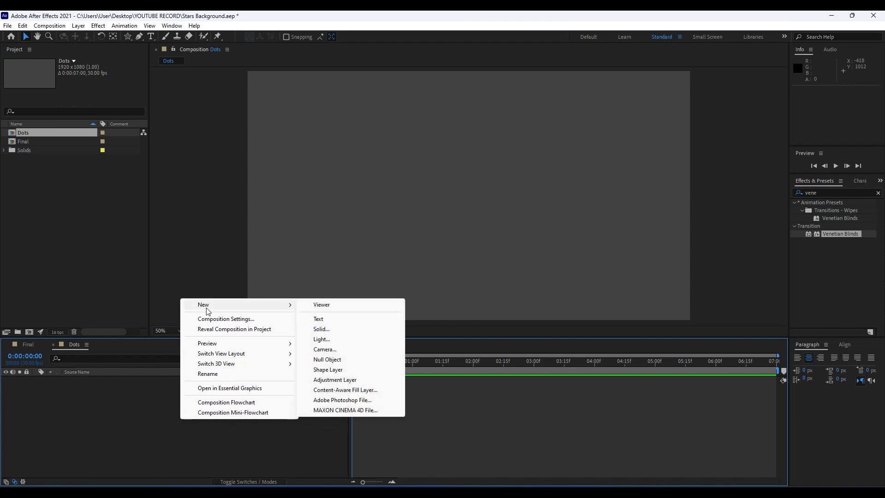
pyautogui.click(336, 329)
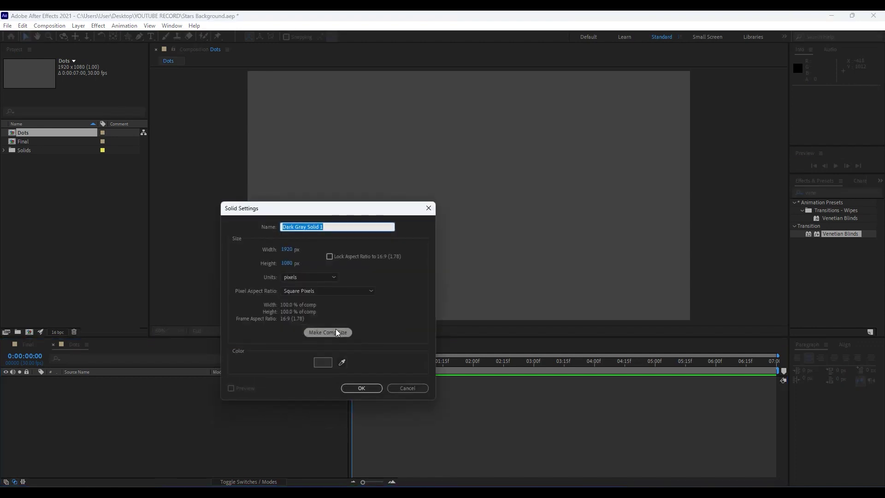
pyautogui.write('Dots')
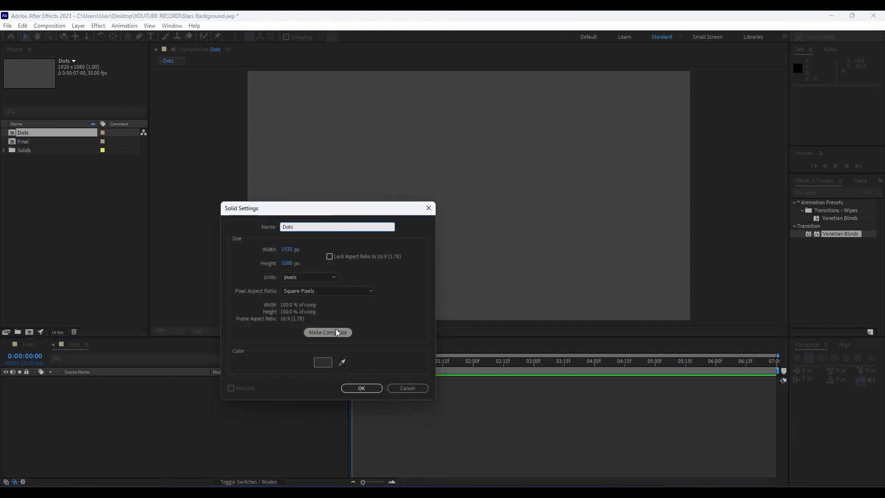
pyautogui.press('Return')
pyautogui.click(148, 401)
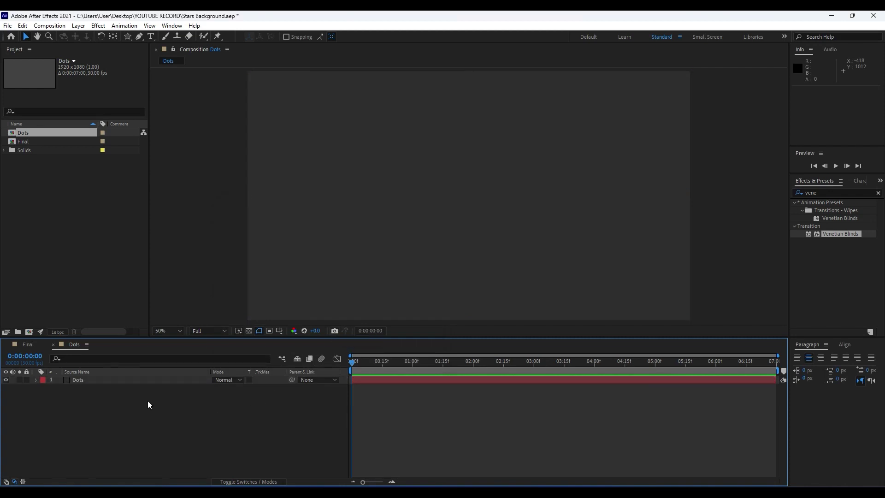
# - Find the Fill effect, apply it to the Dots layer and set its color to white (FFFFFF)
pyautogui.click(136, 379)
pyautogui.hotkey('ctrl', '5')
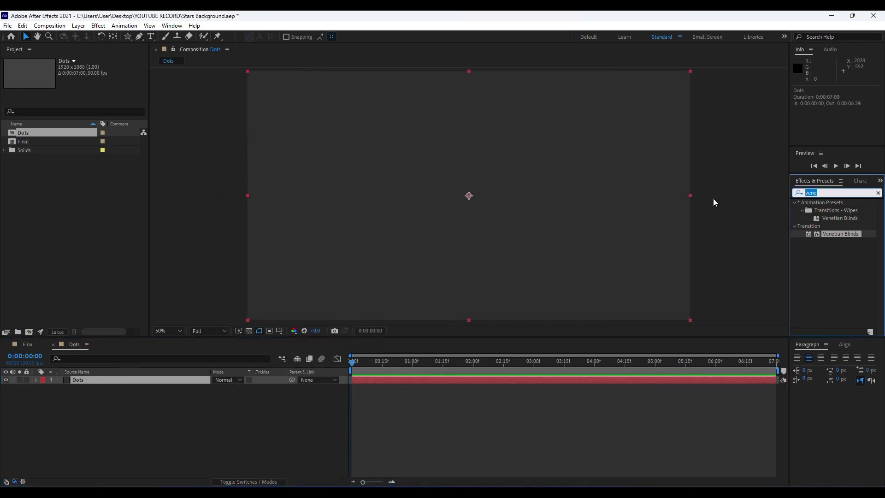
pyautogui.write('fill')
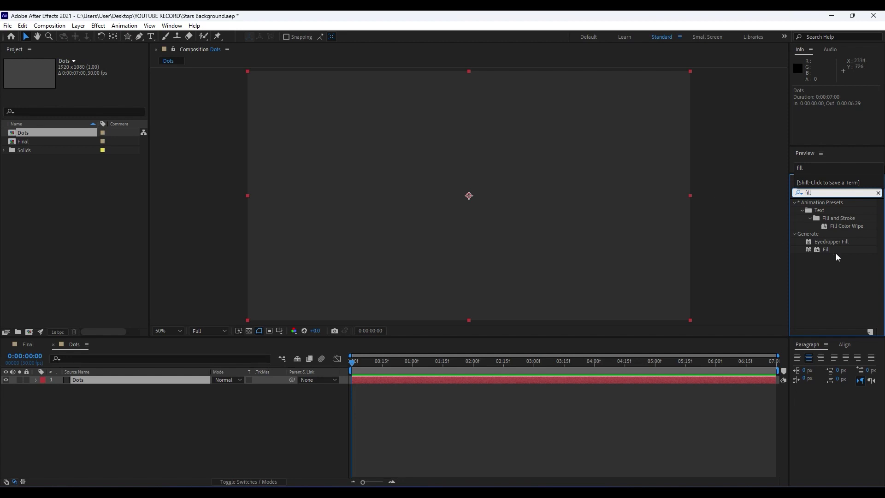
pyautogui.moveTo(826, 249); pyautogui.dragTo(109, 383)
pyautogui.click(84, 93)
pyautogui.moveTo(360, 391); pyautogui.dragTo(204, 243)
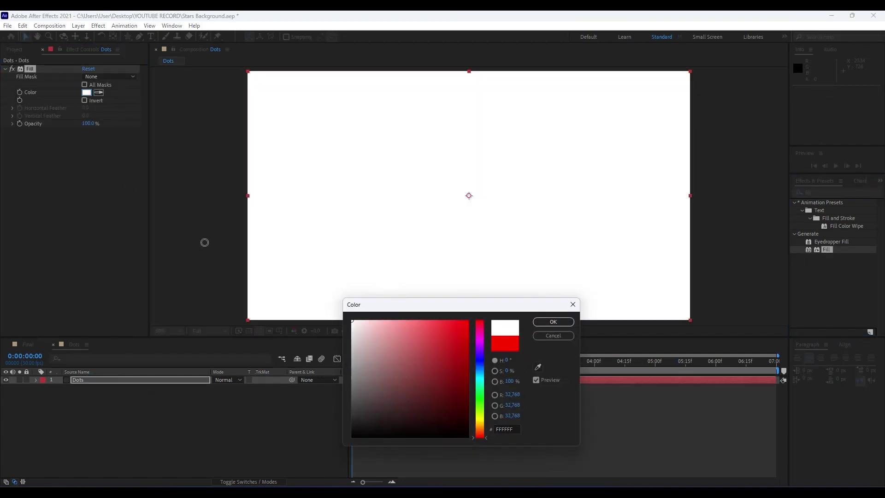
pyautogui.click(556, 322)
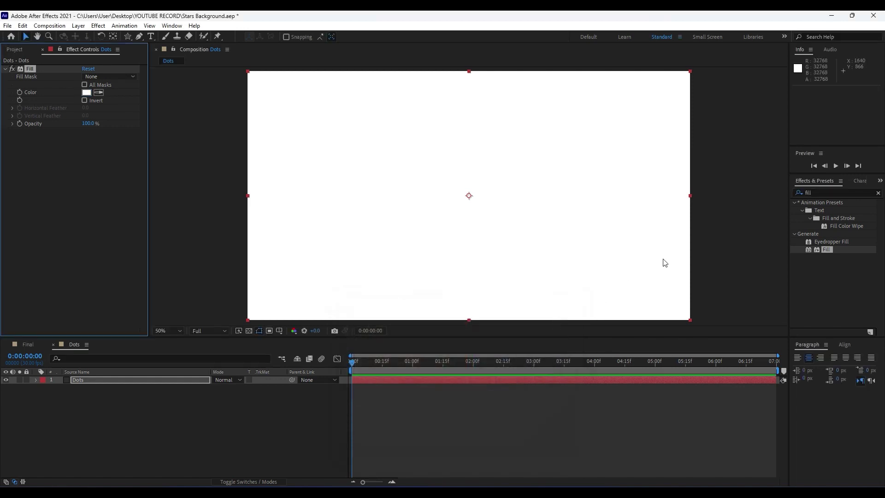
# - Apply the CC Ball Action effect to the Dots layer with grid spacing 15 and ball size 15
pyautogui.write('cc ba')
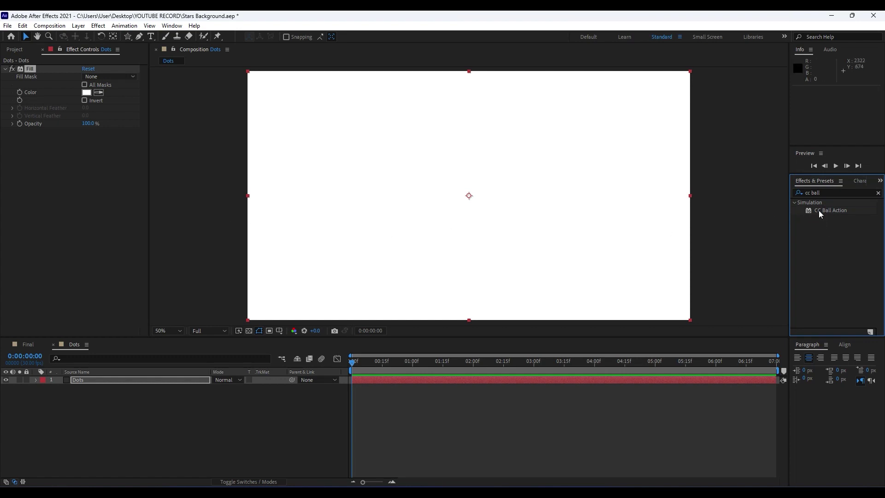
pyautogui.moveTo(819, 210); pyautogui.dragTo(96, 383)
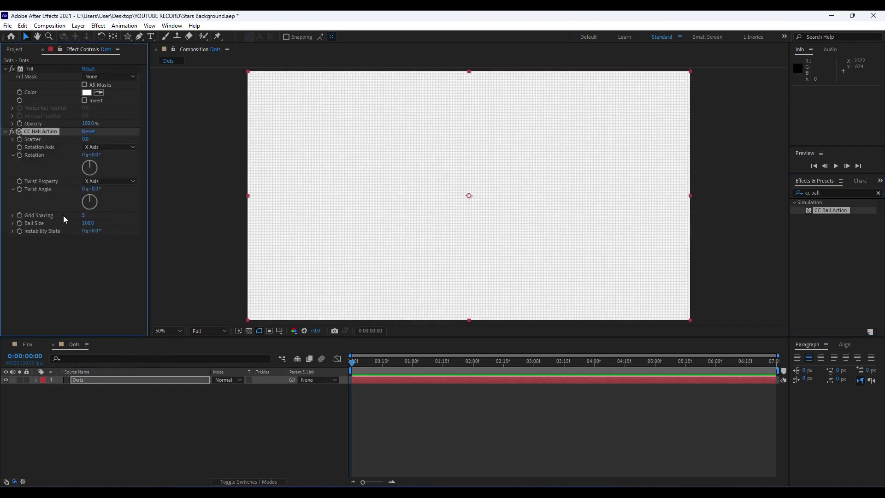
pyautogui.click(84, 215)
pyautogui.write('15')
pyautogui.click(120, 251)
pyautogui.click(88, 223)
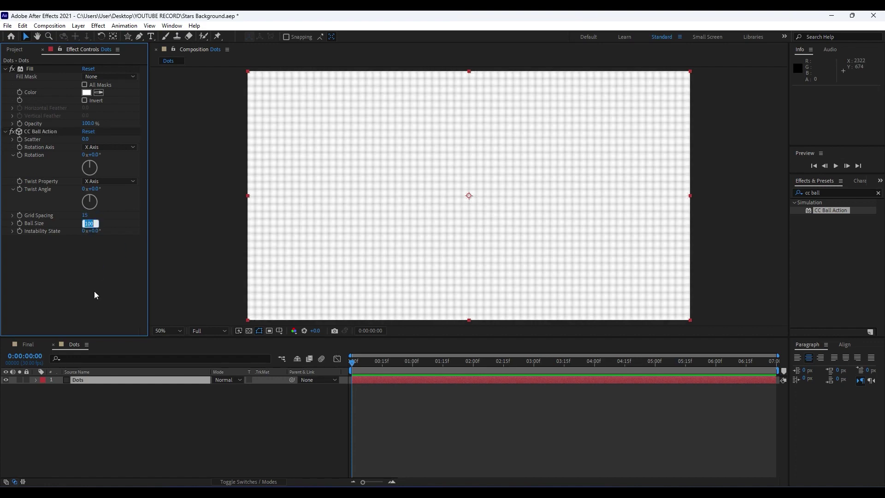
pyautogui.write('15')
pyautogui.click(65, 291)
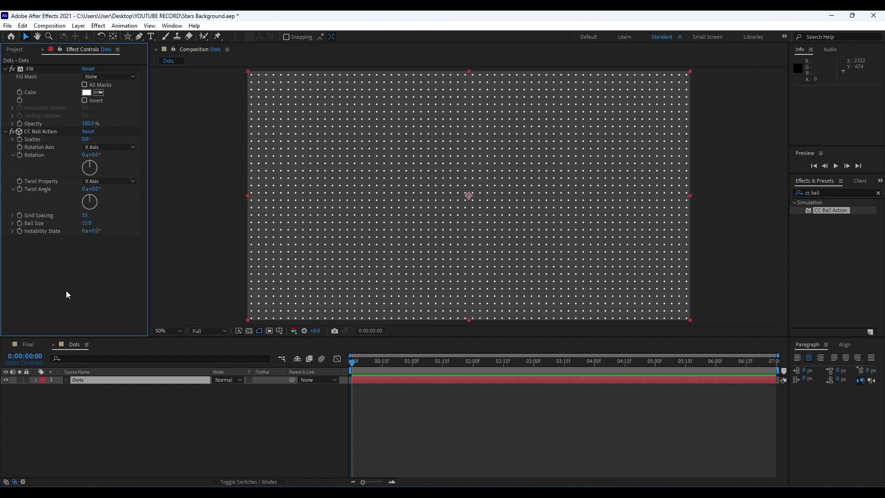
pyautogui.click(189, 402)
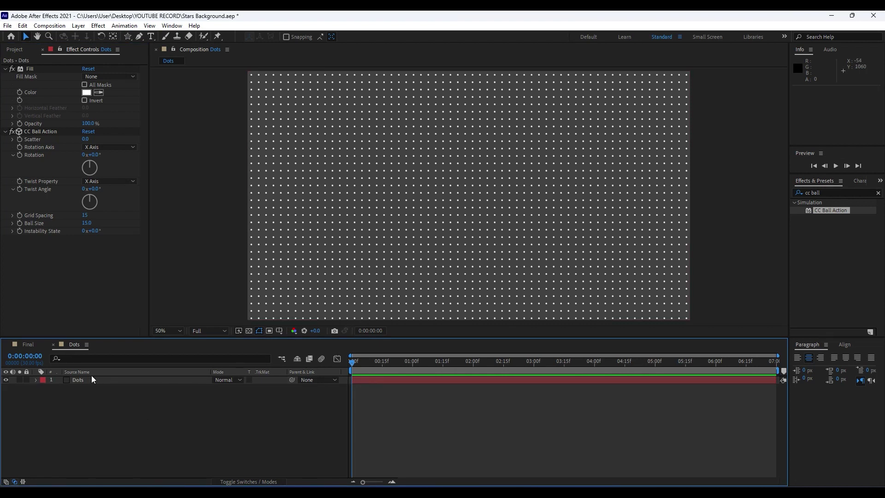
# - Add an adjustment layer above the Dots layer and rename it FN
pyautogui.rightClick(114, 423)
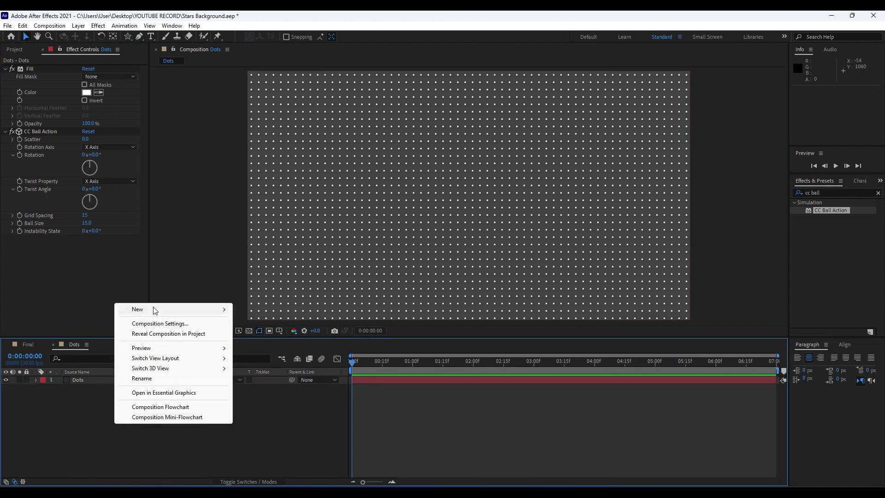
pyautogui.moveTo(154, 308)
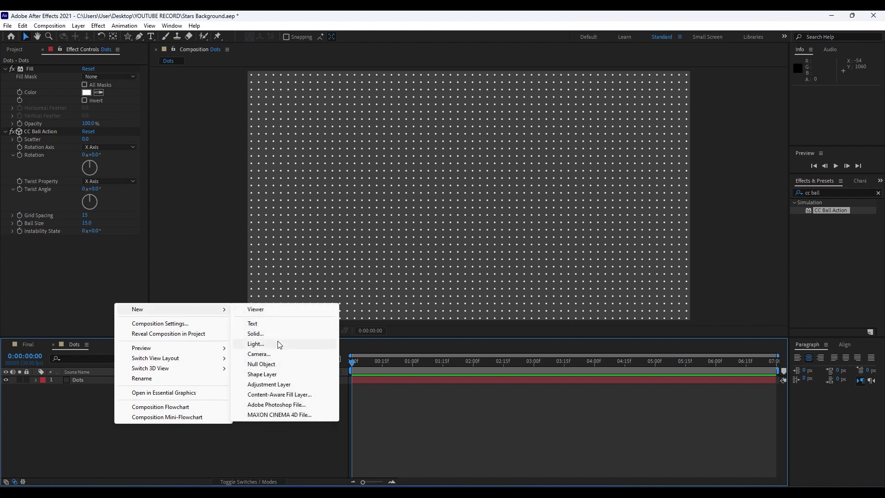
pyautogui.click(281, 384)
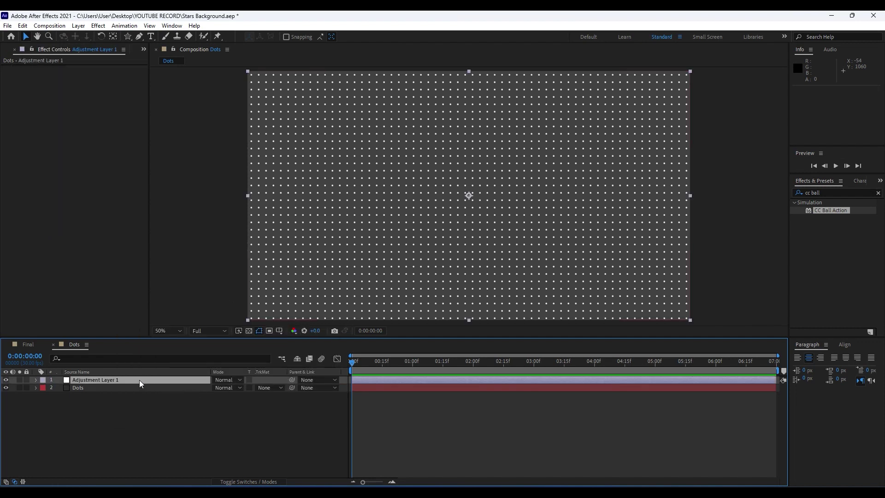
pyautogui.press('Return')
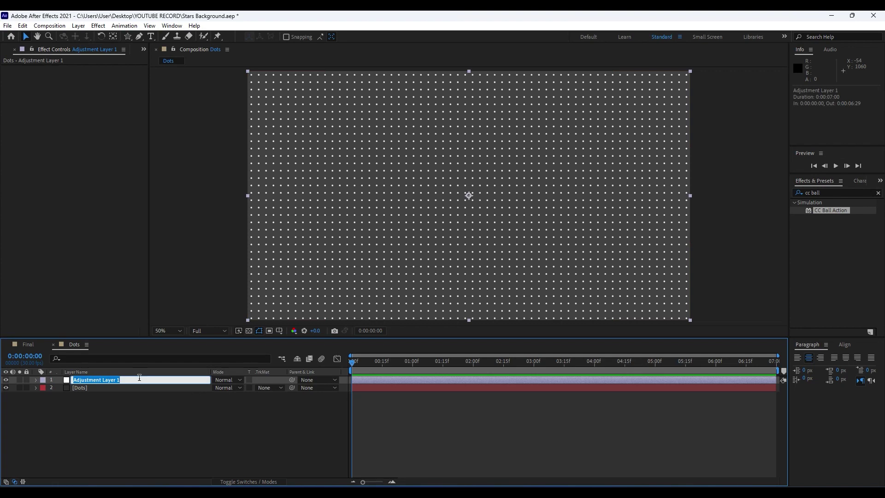
pyautogui.write('FN')
pyautogui.press('Return')
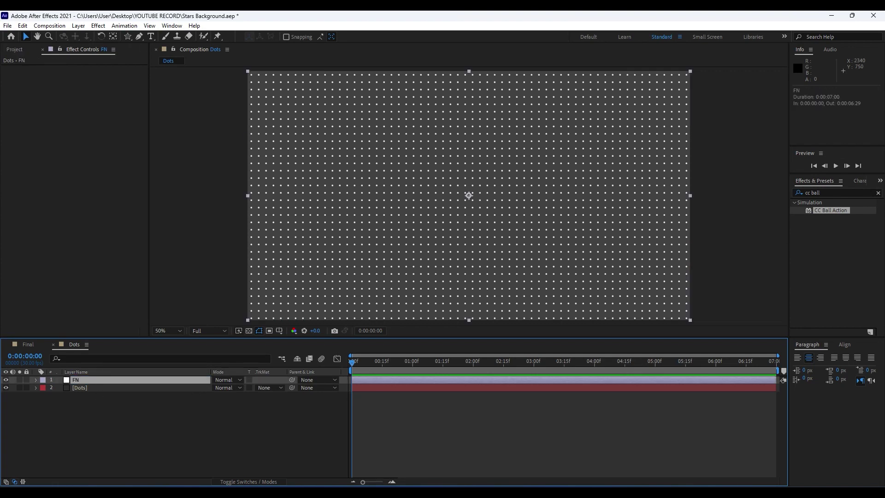
# - Find the Fractal Noise effect by searching for "frac" and apply it to the FN layer
pyautogui.click(841, 192)
pyautogui.write('drac')
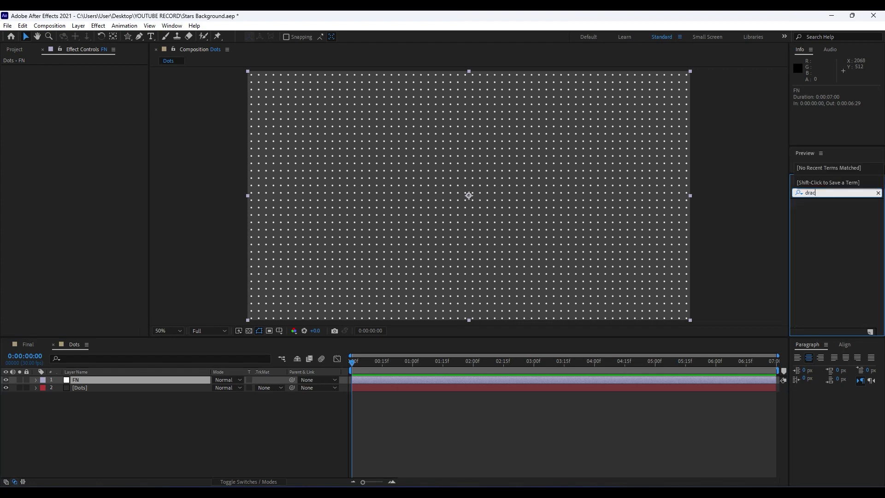
pyautogui.write('tal noise')
pyautogui.hotkey('ctrl', 'a')
pyautogui.write('frac')
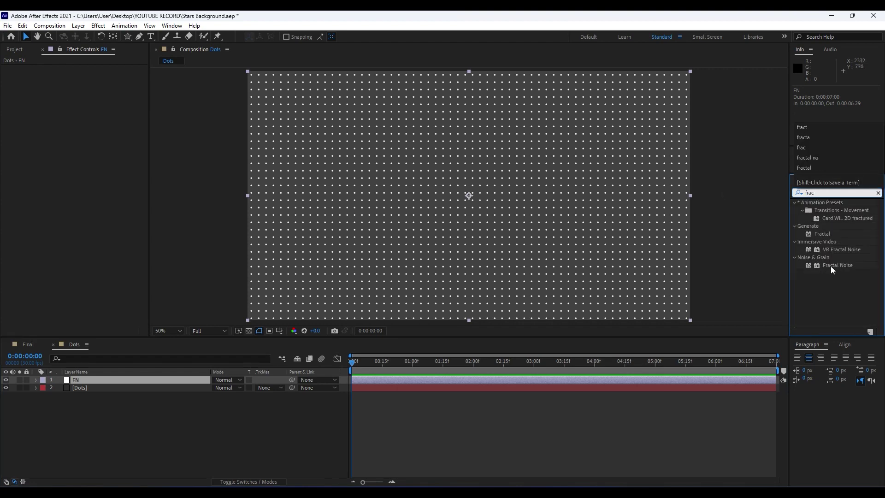
pyautogui.moveTo(832, 266); pyautogui.dragTo(92, 379)
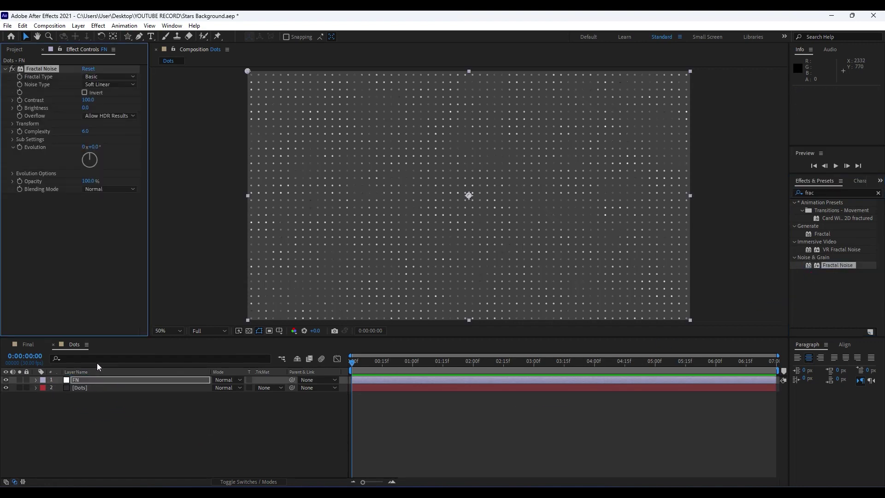
# - Set the Fractal Noise contrast to 1000, brightness to -100 and complexity to 1
pyautogui.click(87, 101)
pyautogui.write('1000')
pyautogui.click(51, 300)
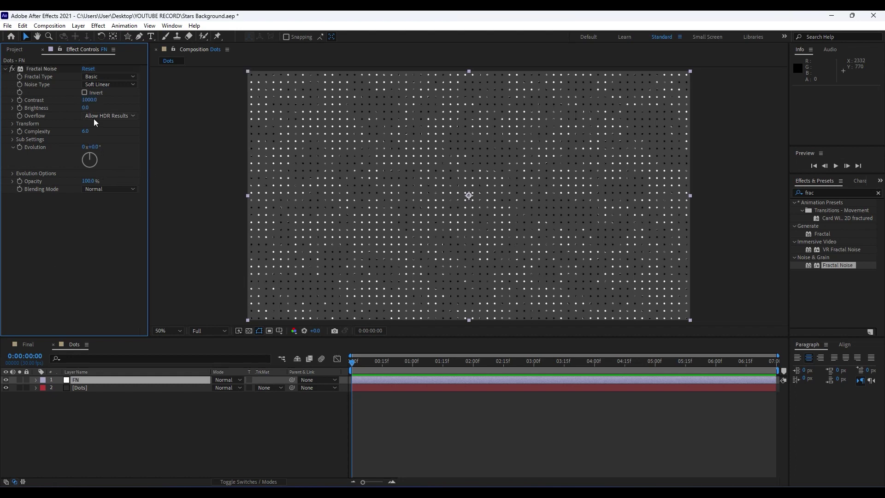
pyautogui.click(86, 108)
pyautogui.write('-100')
pyautogui.click(74, 279)
pyautogui.click(85, 132)
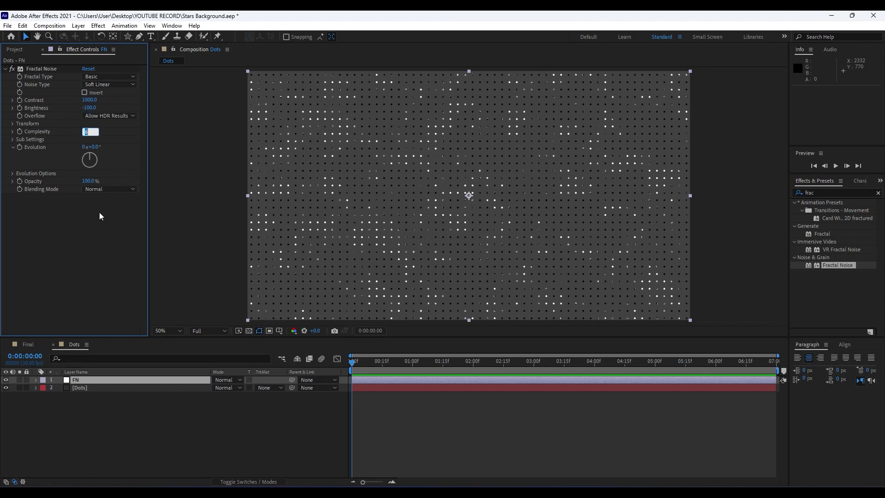
pyautogui.write('1')
pyautogui.click(94, 260)
# - Drive the Fractal Noise evolution with the expression time*250, preview the animation and collapse the FN layer's properties
pyautogui.keyDown('alt'); pyautogui.click(21, 148); pyautogui.keyUp('alt')
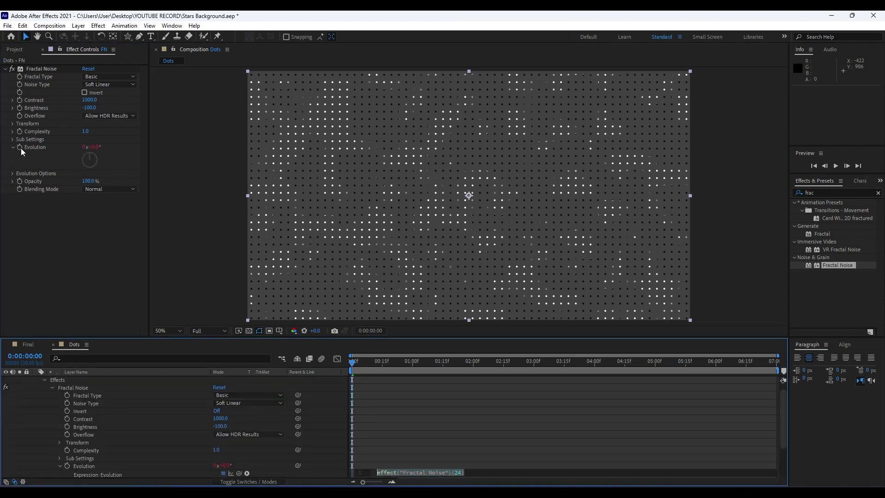
pyautogui.write('time*')
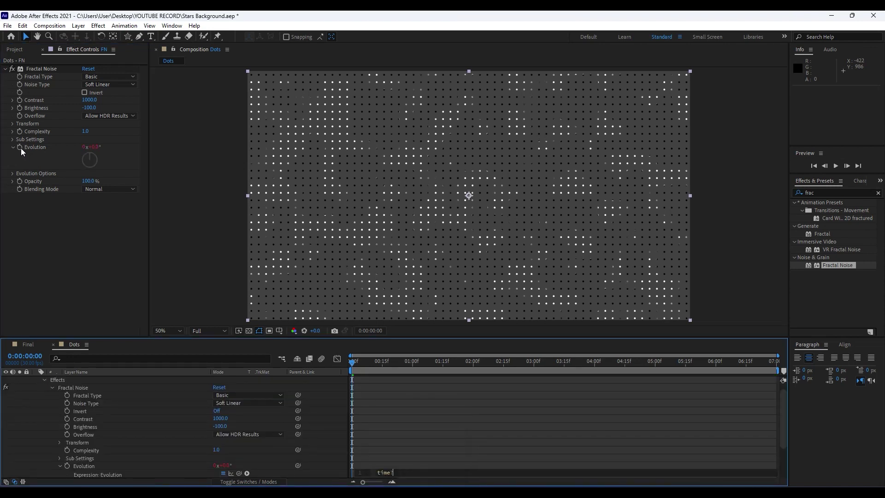
pyautogui.write('250')
pyautogui.click(71, 239)
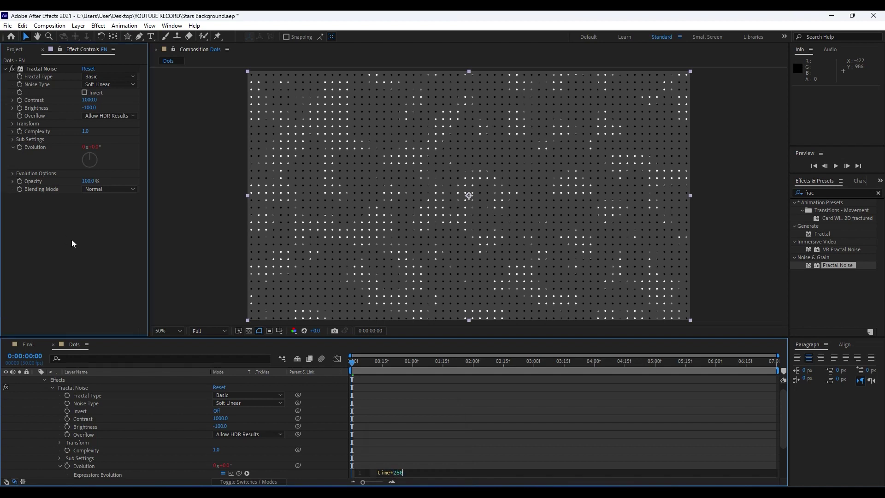
pyautogui.press('space')
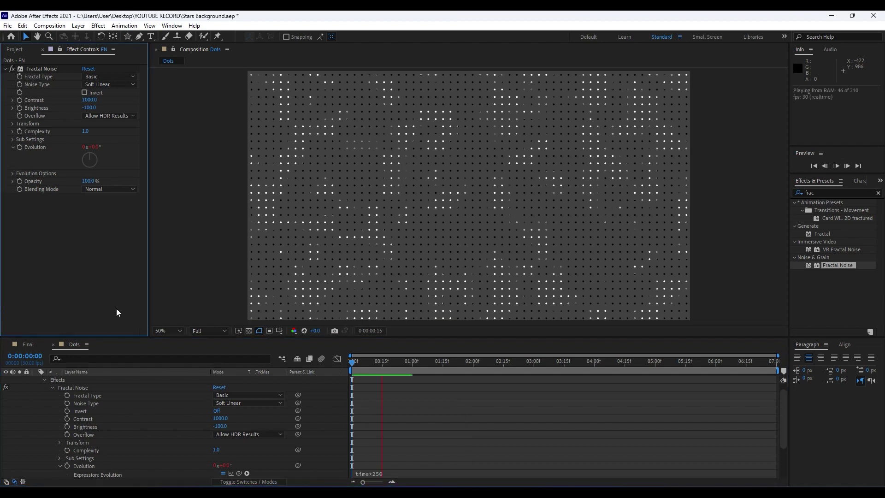
pyautogui.click(390, 367)
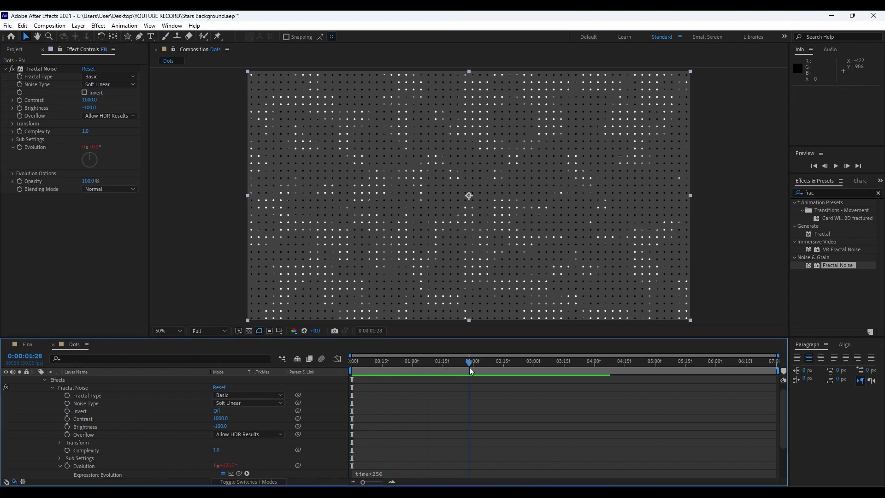
pyautogui.click(37, 380)
pyautogui.click(87, 401)
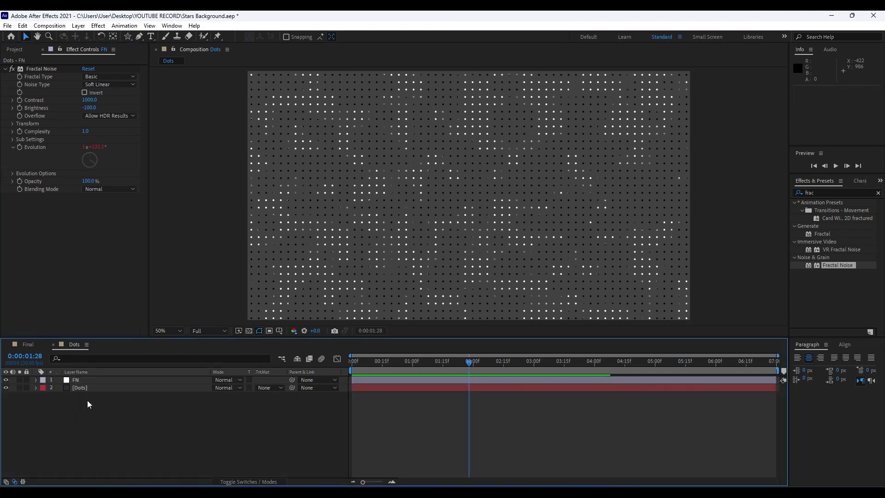
# - Set the Dots layer's track matte to Luma Inverted Matte "FN"
pyautogui.click(83, 388)
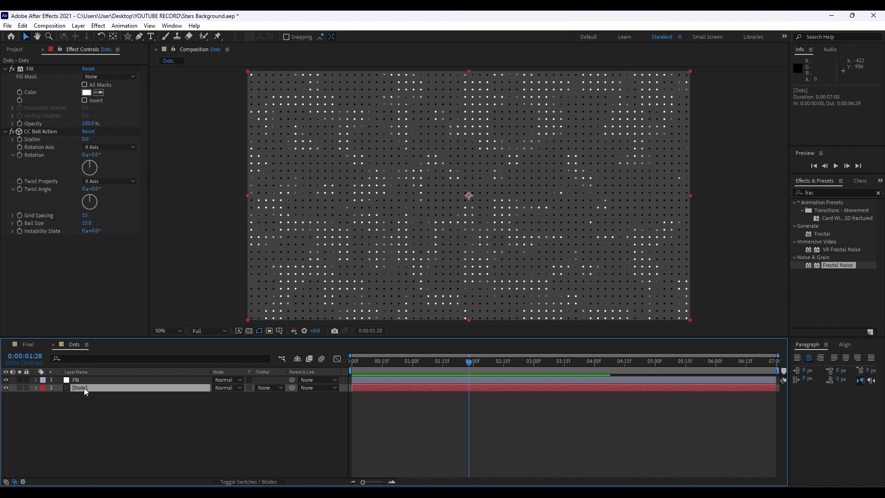
pyautogui.click(270, 390)
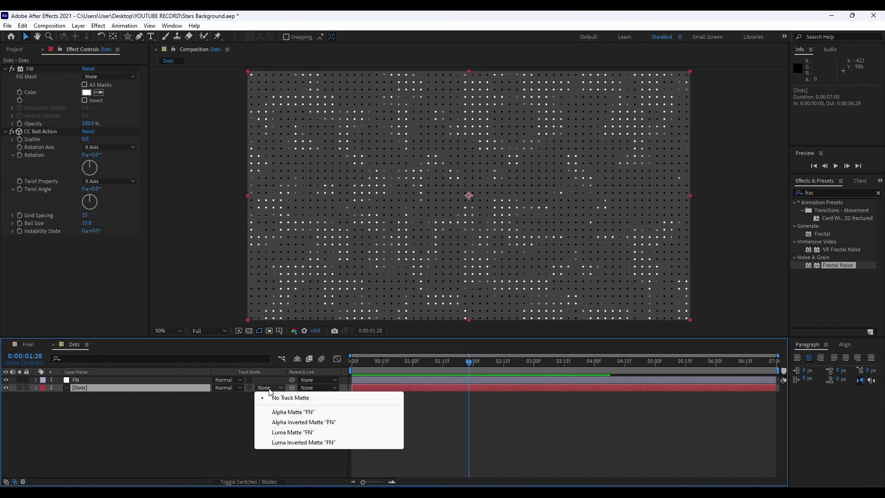
pyautogui.click(302, 444)
pyautogui.click(163, 432)
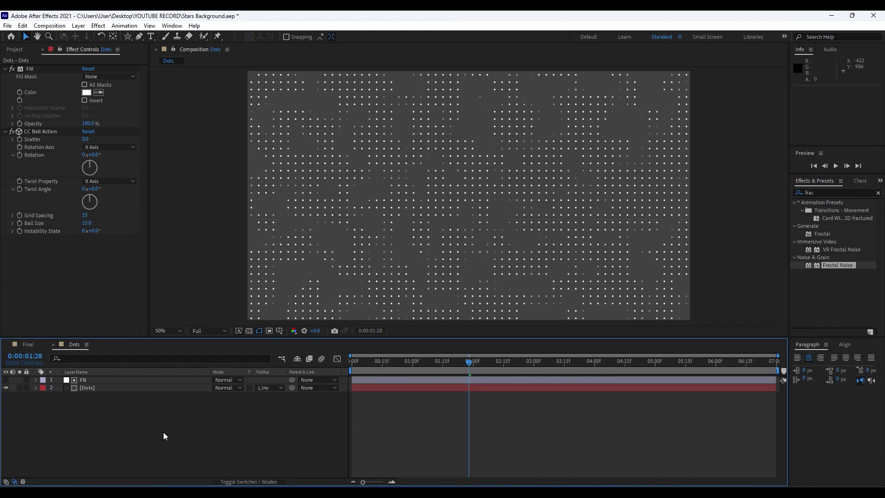
# - Preview the matted dots animation and place the Dots composition above the Venetian Blinds layer in the Final composition
pyautogui.press('space')
pyautogui.moveTo(378, 369); pyautogui.dragTo(404, 370)
pyautogui.click(42, 49)
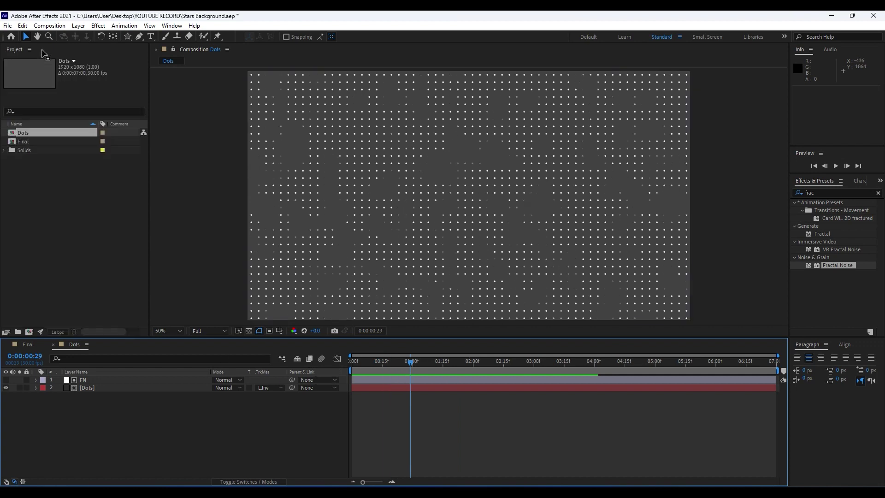
pyautogui.click(54, 345)
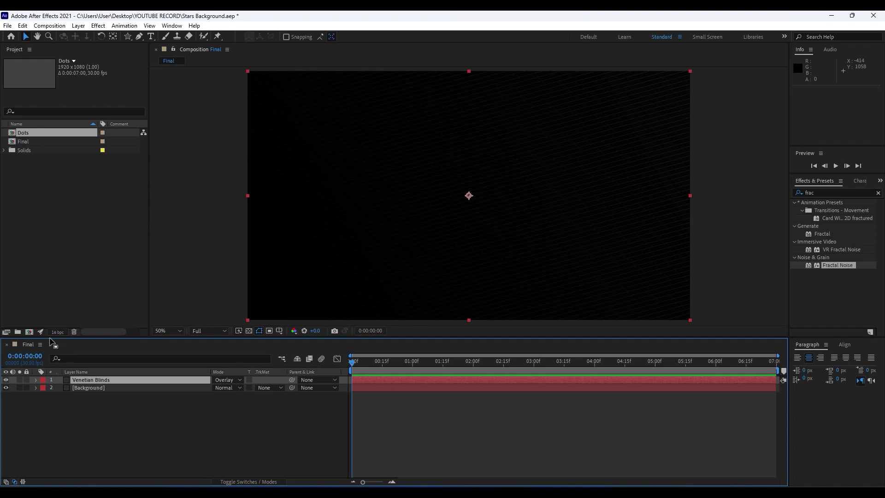
pyautogui.moveTo(24, 136); pyautogui.dragTo(107, 378)
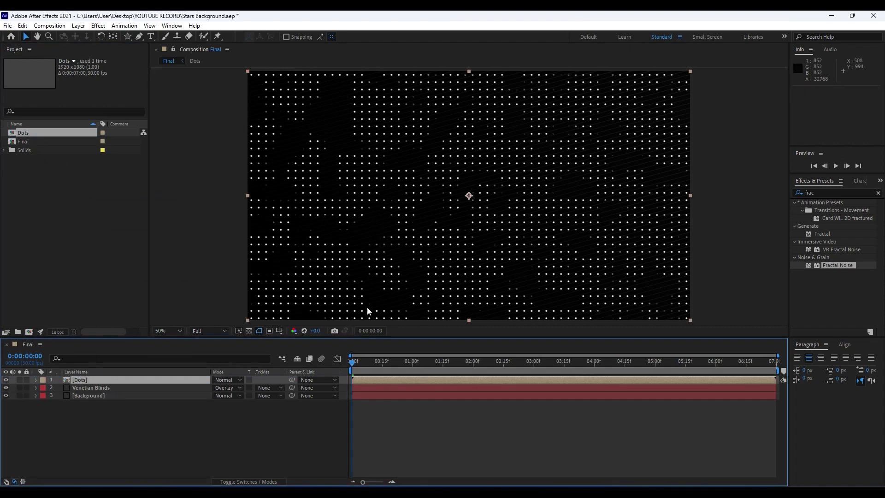
# - Preview the dots over the background in the Final composition and move the current time to 0:00:02:06
pyautogui.press(',')
pyautogui.press('.')
pyautogui.press('space')
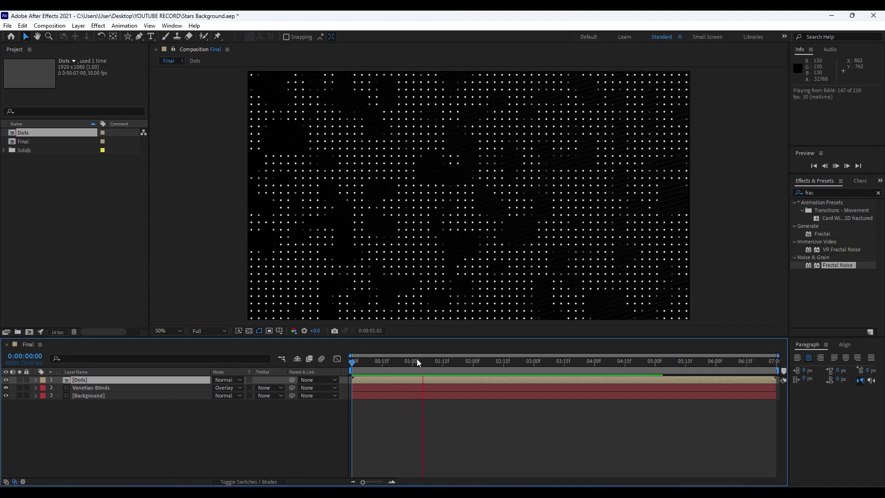
pyautogui.moveTo(372, 361); pyautogui.dragTo(483, 361)
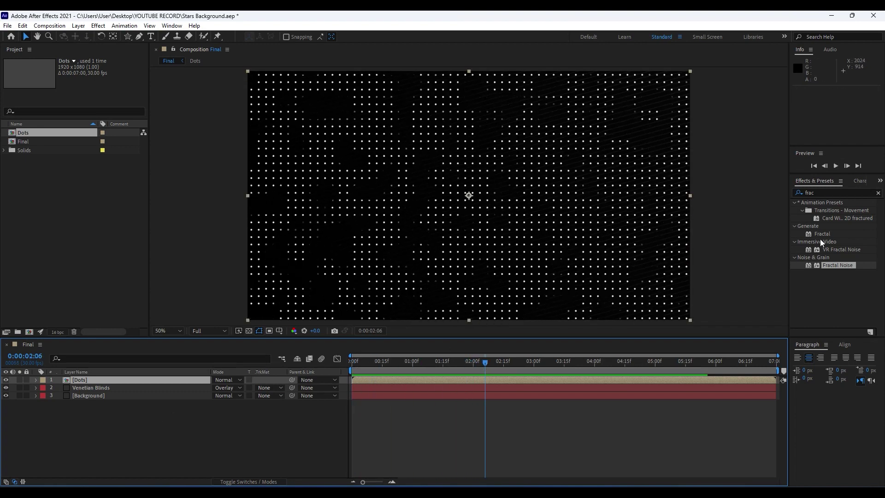
# - Find the Tritone effect by searching for "trito" and apply it to the Dots layer
pyautogui.click(825, 193)
pyautogui.write('t')
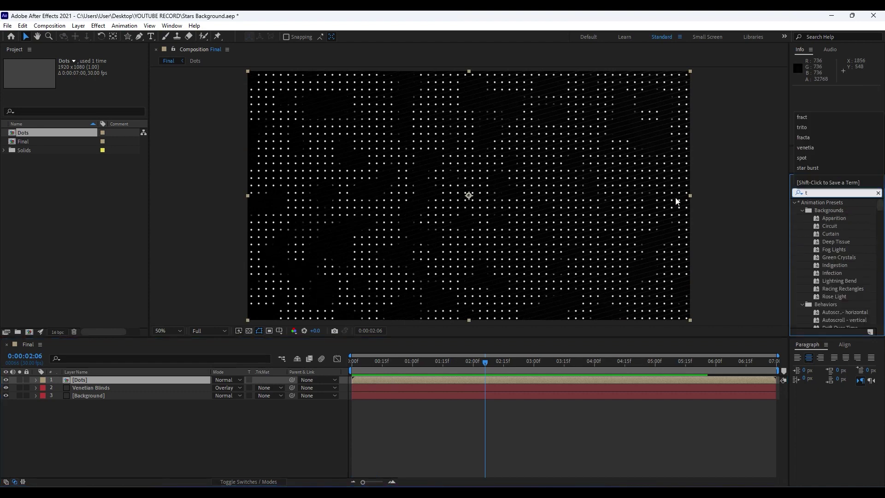
pyautogui.write('rito')
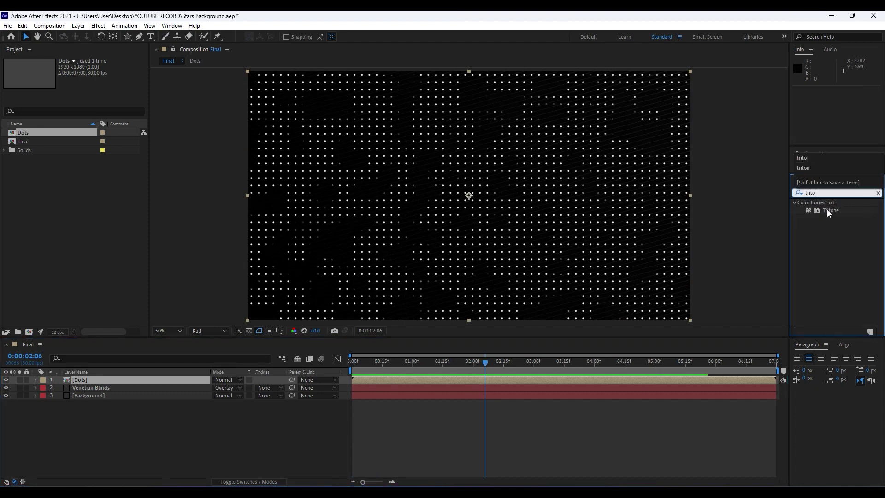
pyautogui.moveTo(827, 210); pyautogui.dragTo(87, 379)
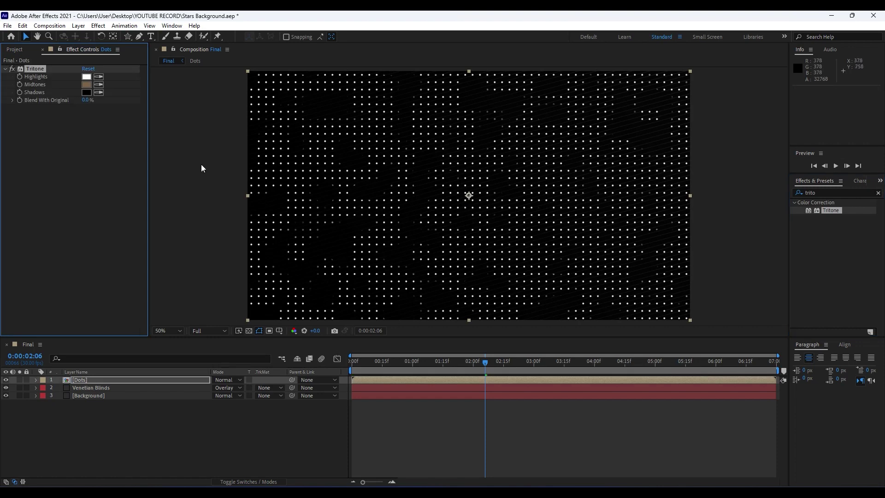
# - Set the Tritone highlights color to pure red, FF0000
pyautogui.click(86, 77)
pyautogui.moveTo(462, 397); pyautogui.dragTo(468, 320)
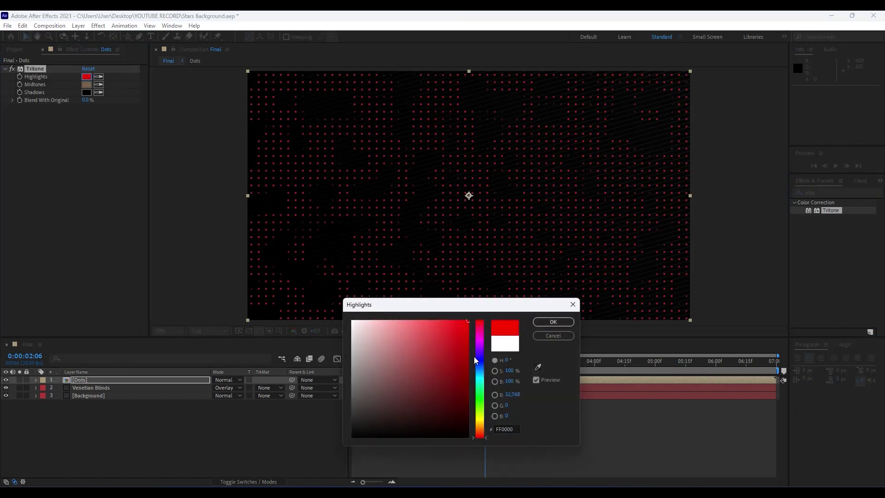
pyautogui.moveTo(479, 368); pyautogui.dragTo(486, 316)
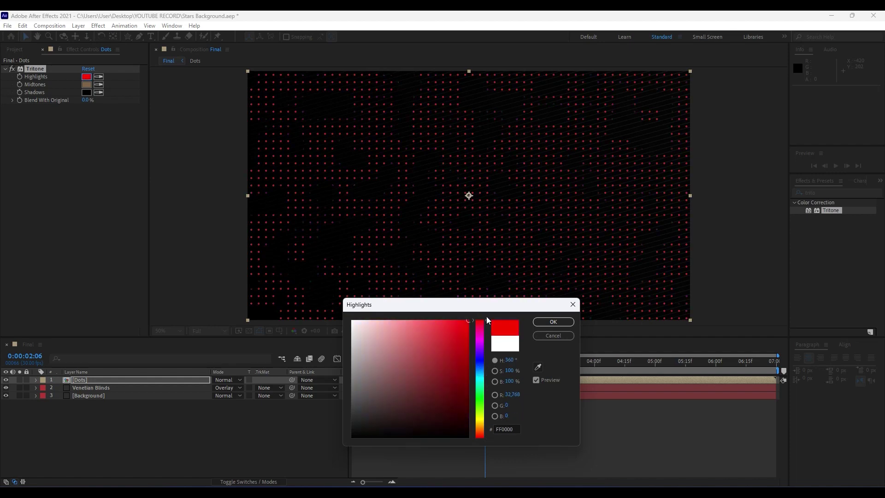
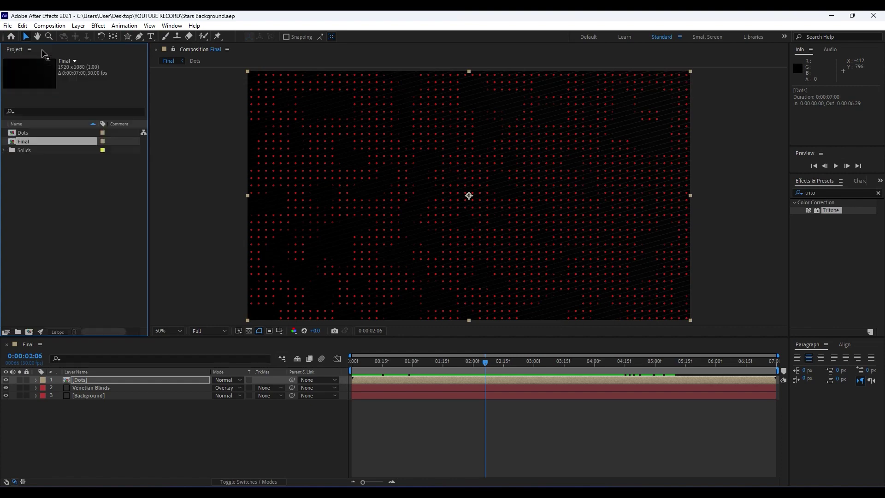
# - Create a new 700 x 700 px, 7-second composition named Star Shape
pyautogui.click(71, 302)
pyautogui.click(28, 332)
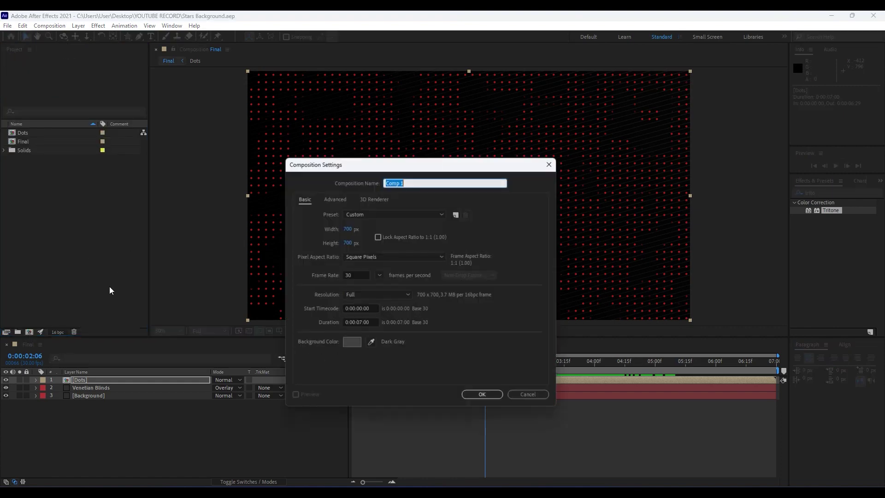
pyautogui.write('Star Shape')
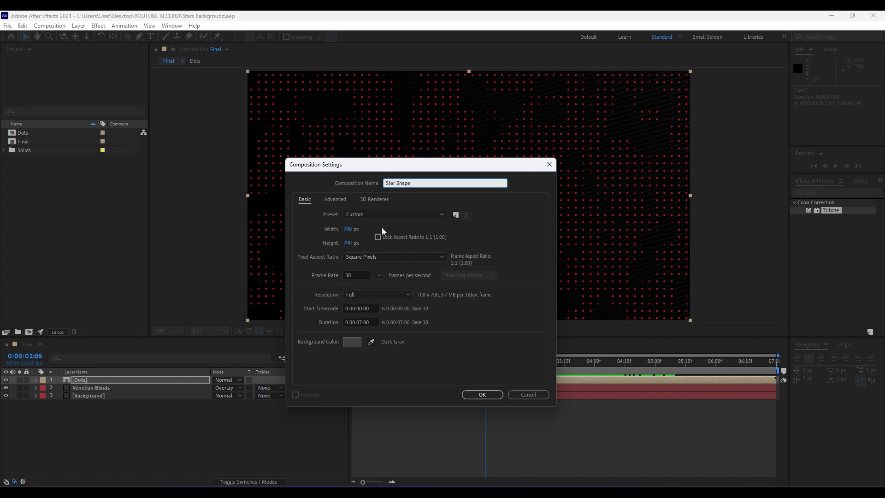
pyautogui.click(483, 395)
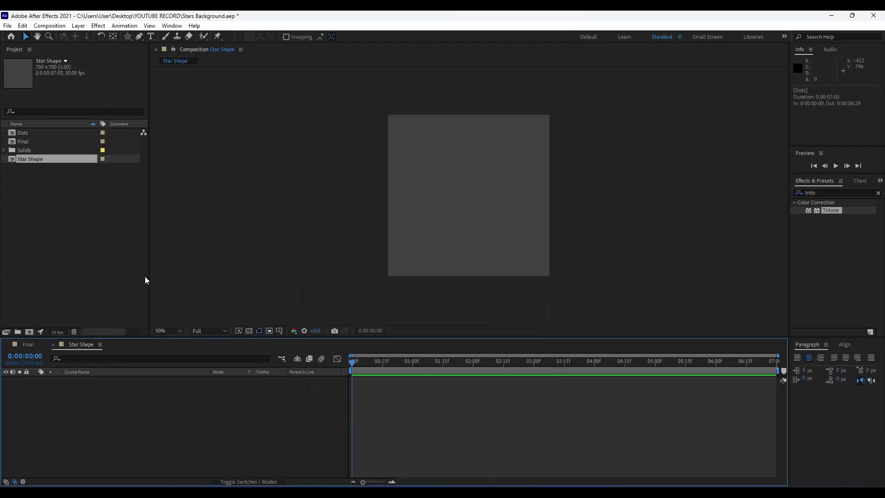
# - Create another composition named Stars with a width of 1920 px and a height of 1080 px
pyautogui.click(29, 332)
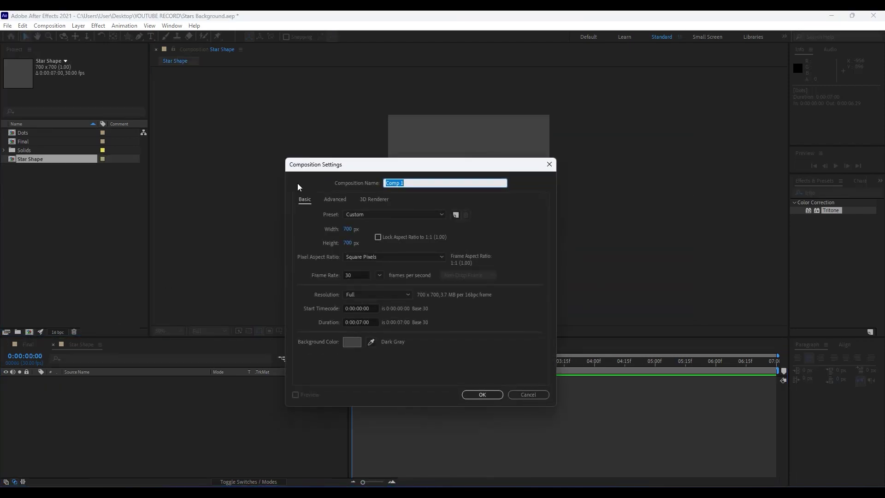
pyautogui.write('Stars')
pyautogui.click(347, 229)
pyautogui.write('1920')
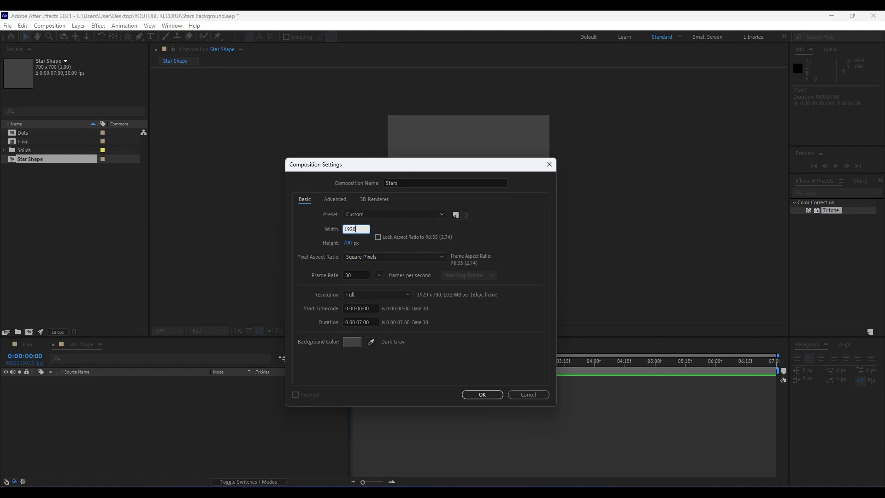
pyautogui.press('Tab')
pyautogui.write('1080')
pyautogui.click(514, 330)
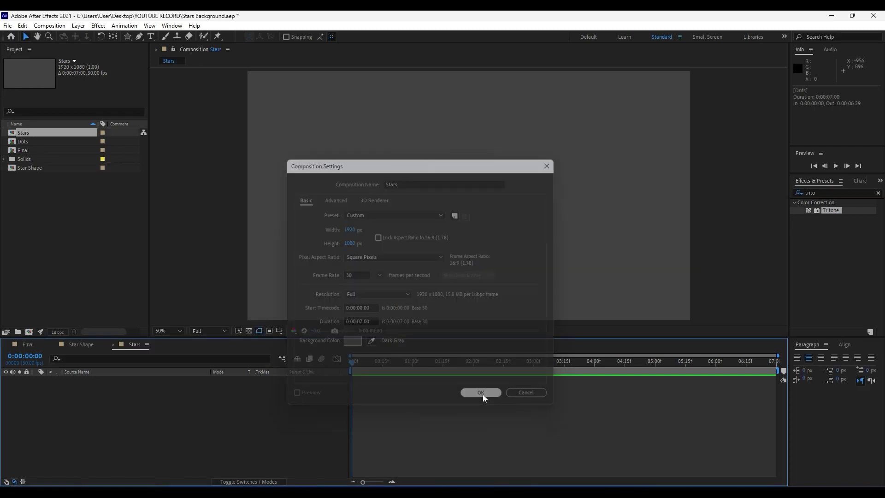
pyautogui.click(483, 394)
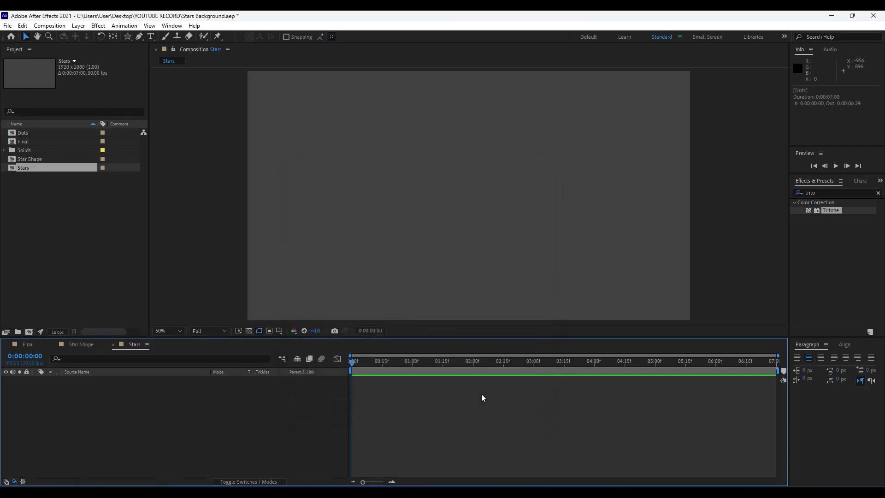
# - Add a white five-pointed star that fills the frame of the Star Shape composition, using the Star Tool
pyautogui.click(82, 345)
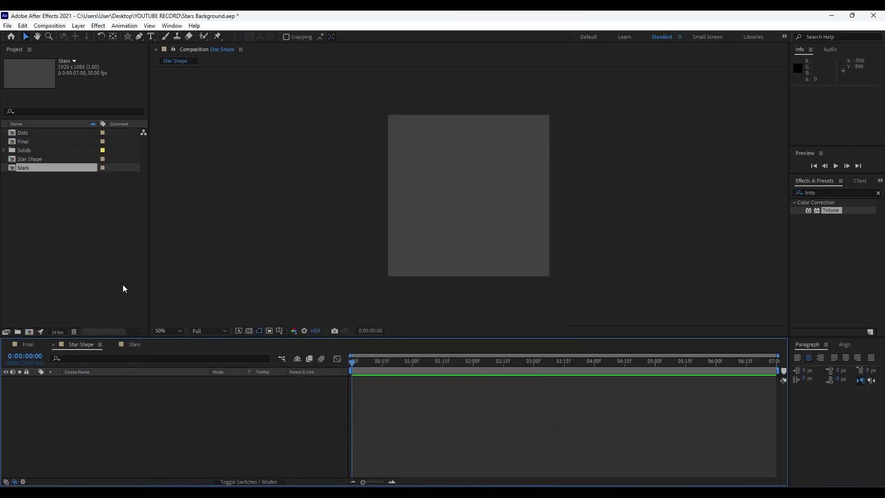
pyautogui.press('q')
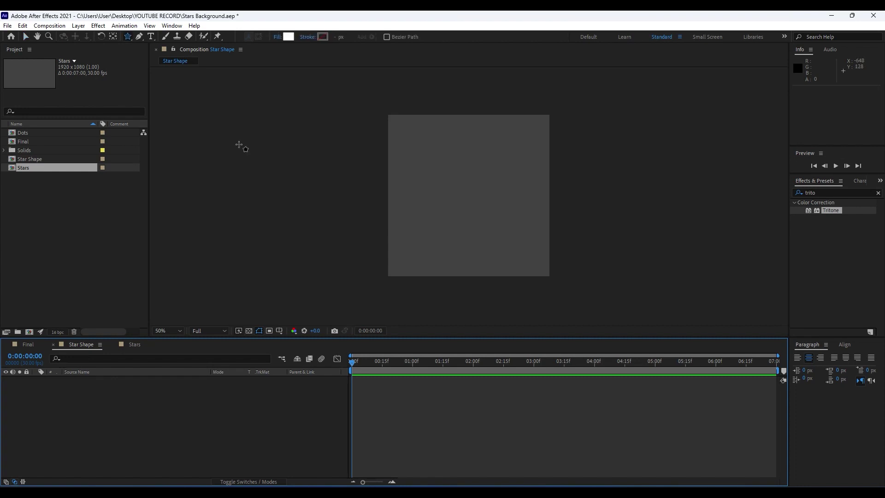
pyautogui.press('q')
pyautogui.press('q')
pyautogui.press('q')
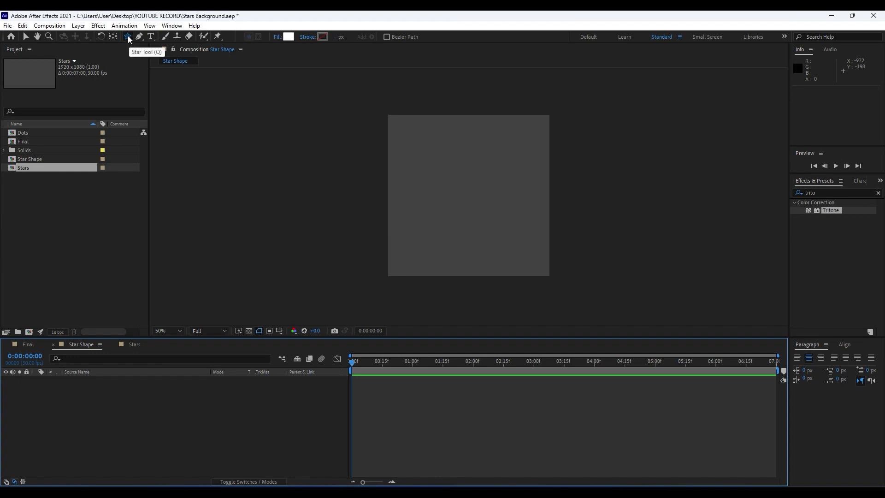
pyautogui.click(128, 38)
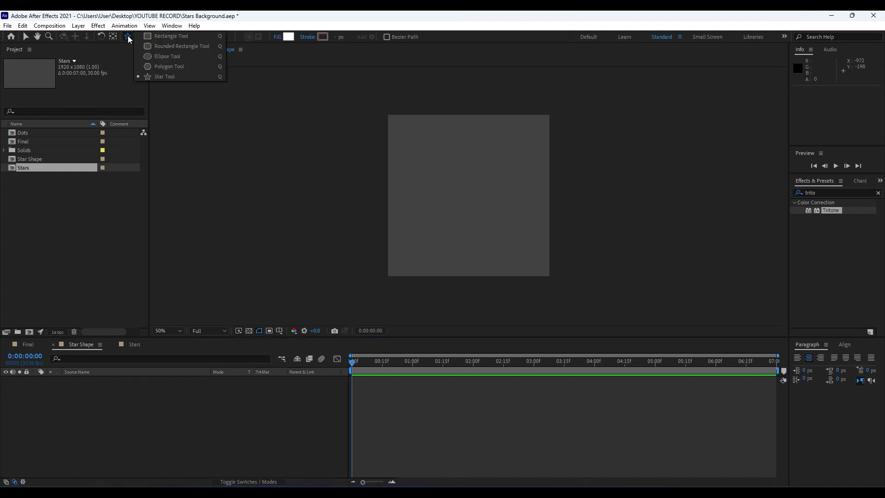
pyautogui.click(167, 76)
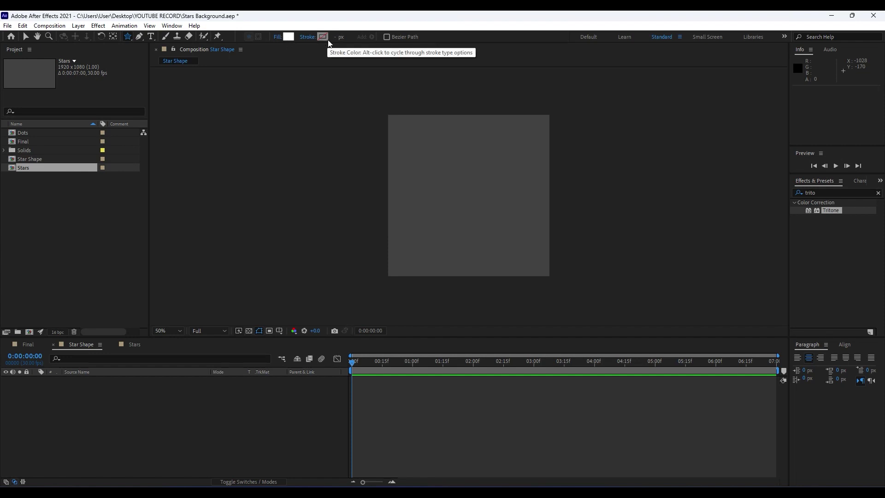
pyautogui.doubleClick(129, 36)
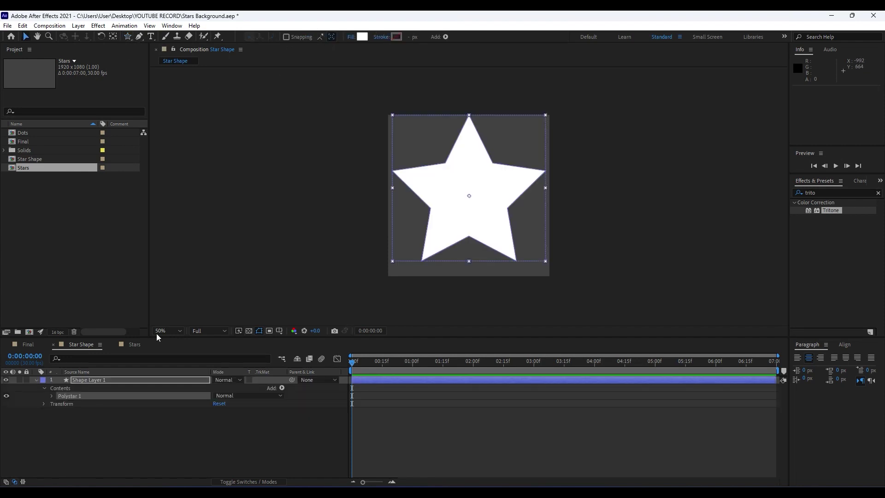
pyautogui.click(125, 435)
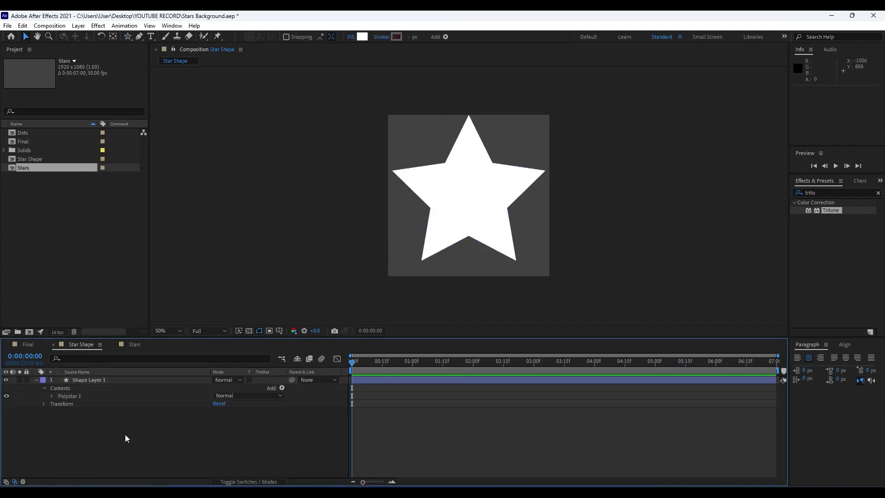
# - Nudge the star shape layer down 20 px to position 350, 370 to center it vertically
pyautogui.click(98, 381)
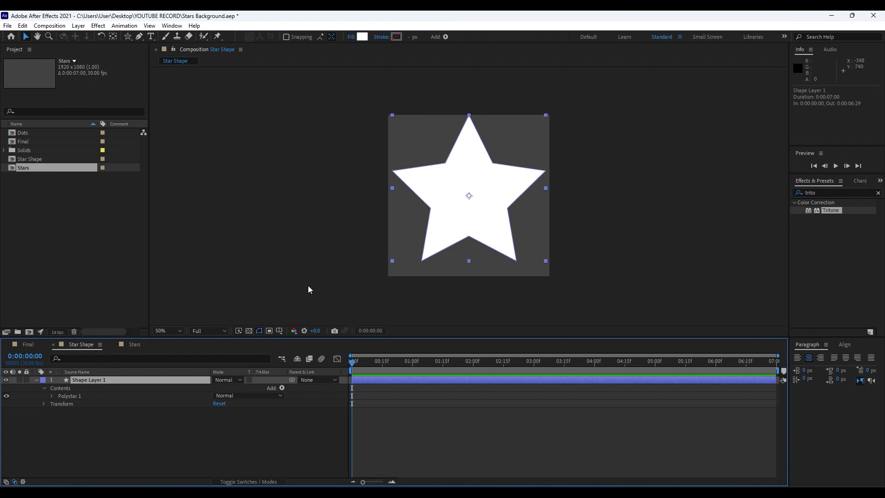
pyautogui.press('Down')
pyautogui.press('Down')
pyautogui.press('Down')
pyautogui.press('Down')
pyautogui.press('Down')
pyautogui.press('Down')
pyautogui.press('Down')
pyautogui.press('Down')
pyautogui.press('Down')
pyautogui.press('Down')
pyautogui.press('Down')
pyautogui.press('Down')
pyautogui.press('Down')
pyautogui.press('Down')
pyautogui.press('Down')
pyautogui.press('Down')
pyautogui.press('Down')
pyautogui.press('Down')
pyautogui.press('Down')
pyautogui.press('Down')
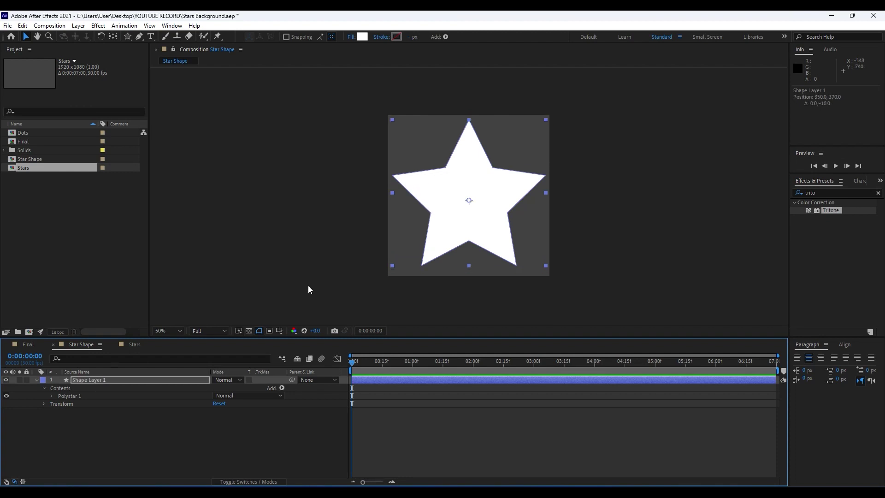
# - Rename the shape layer to Star and collapse its properties
pyautogui.click(109, 380)
pyautogui.press('Return')
pyautogui.write('Star')
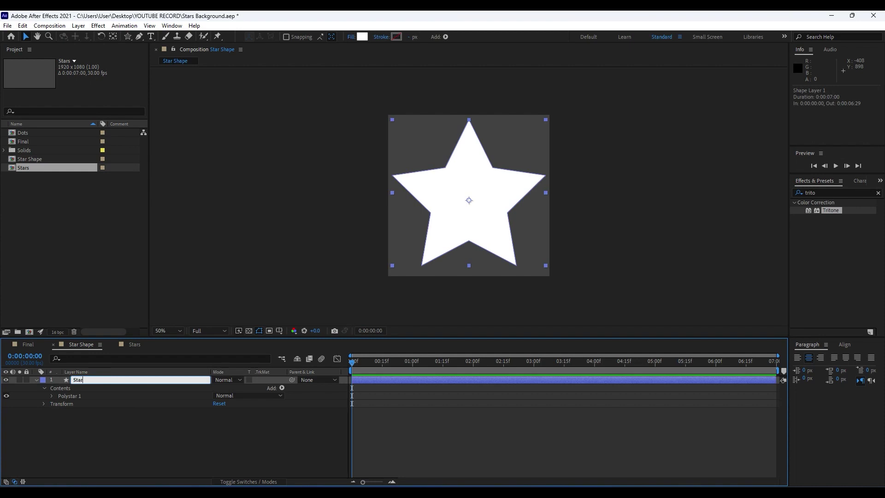
pyautogui.press('Return')
pyautogui.click(36, 380)
pyautogui.click(90, 388)
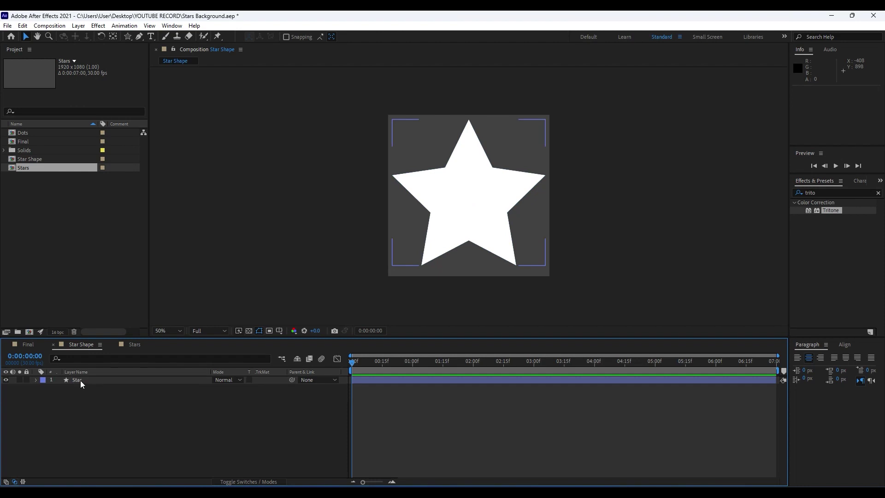
# - Find the Gradient Ramp effect by searching for "ramp" and apply it to the Star layer
pyautogui.click(81, 380)
pyautogui.click(844, 192)
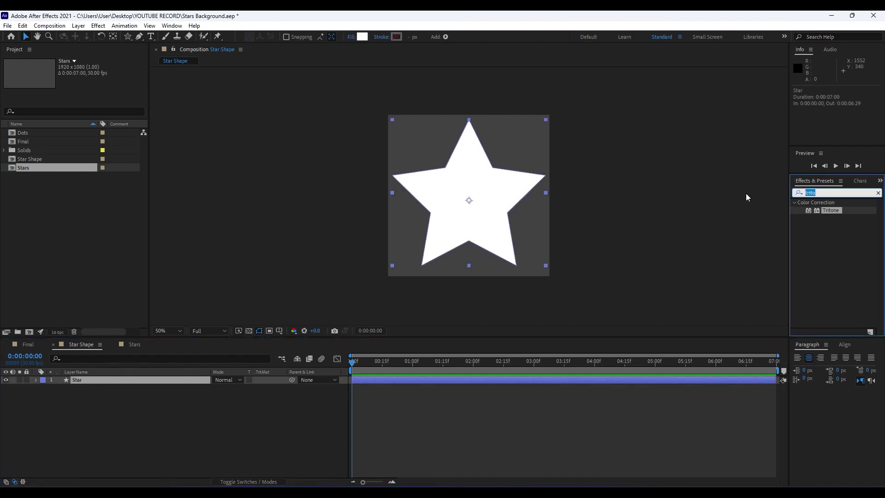
pyautogui.write('ramp')
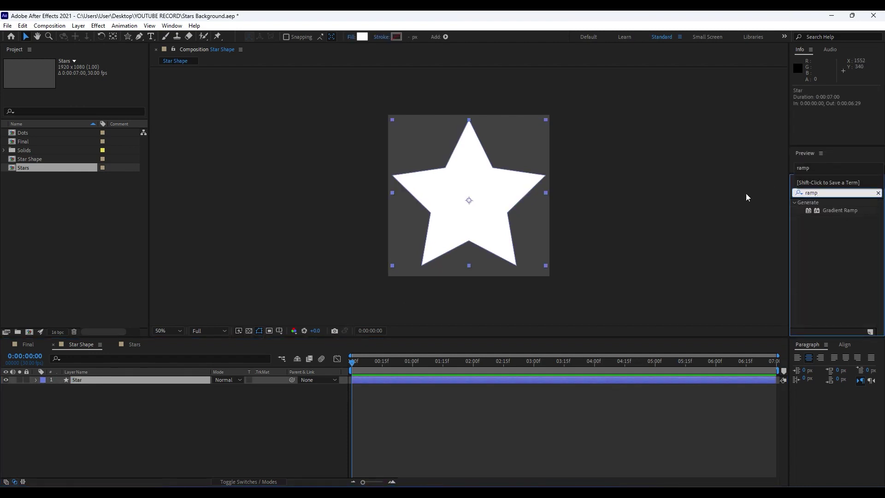
pyautogui.doubleClick(846, 212)
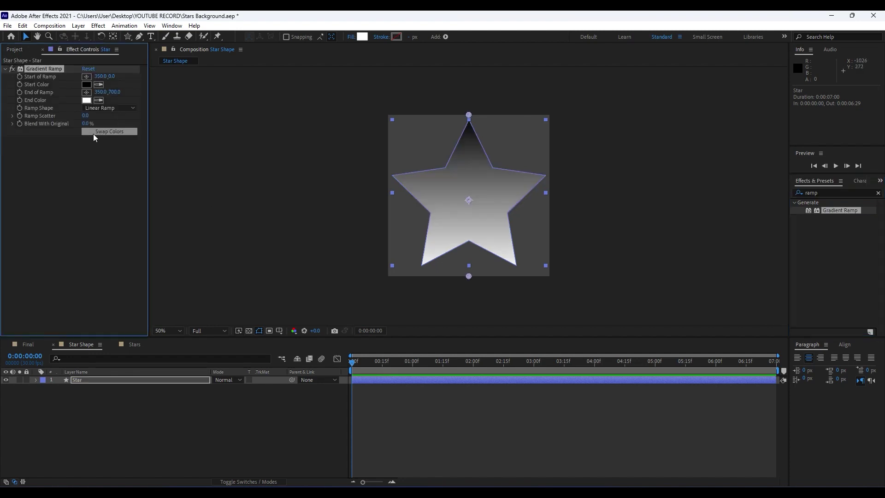
# - Place the Gradient Ramp's start point at about 72, 68 and its end point at about 584, 546 for a diagonal gradient
pyautogui.click(87, 76)
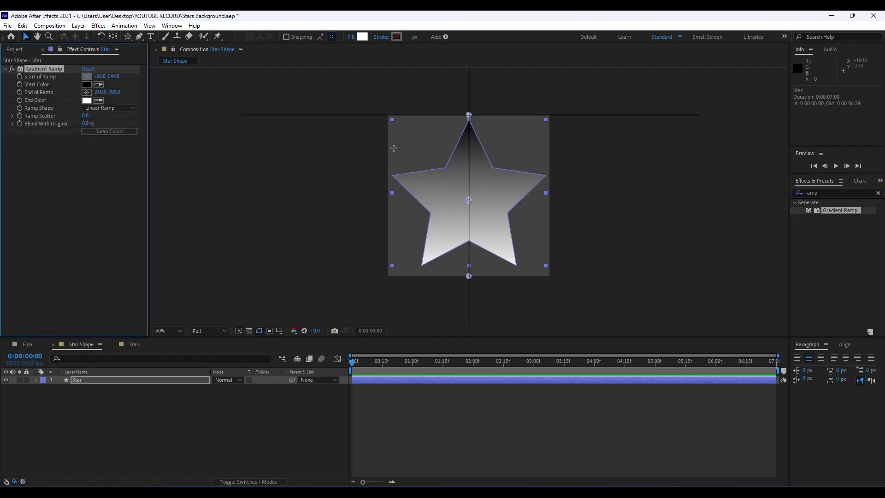
pyautogui.click(404, 131)
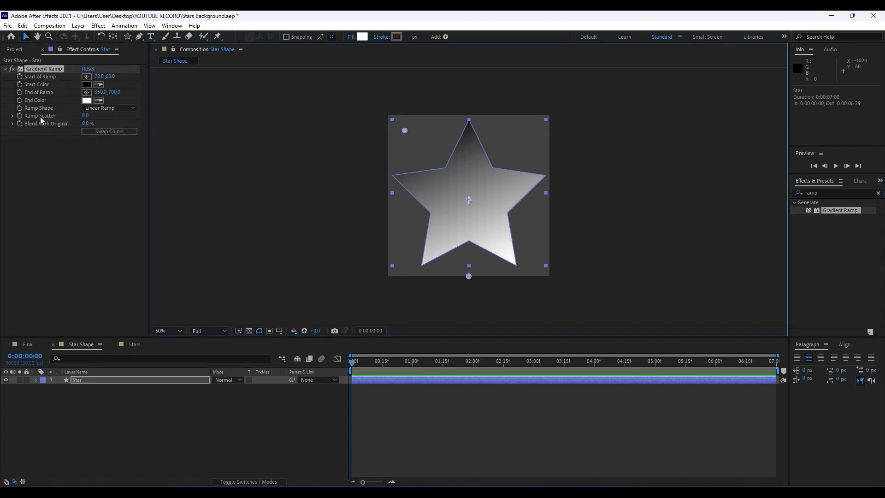
pyautogui.click(86, 92)
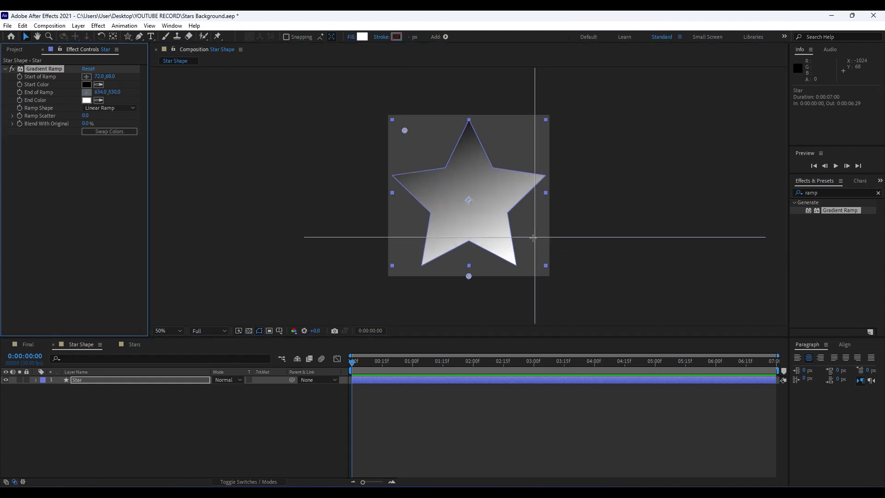
pyautogui.click(522, 241)
# - Set the Gradient Ramp's end color to FF0000 and collapse the effect's settings
pyautogui.click(87, 100)
pyautogui.write('FF0000')
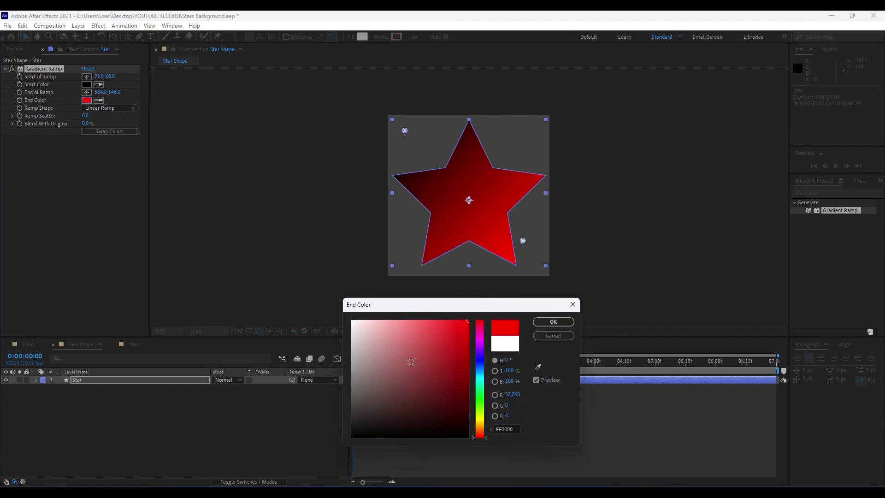
pyautogui.click(554, 322)
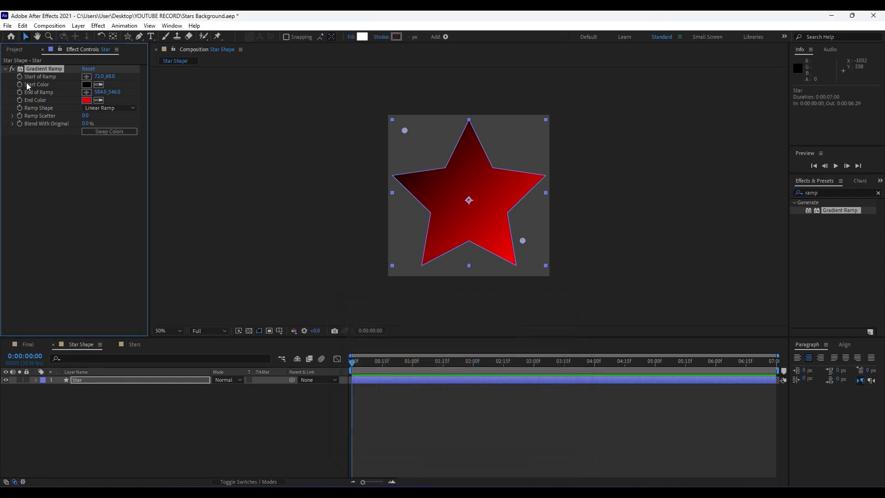
pyautogui.click(5, 70)
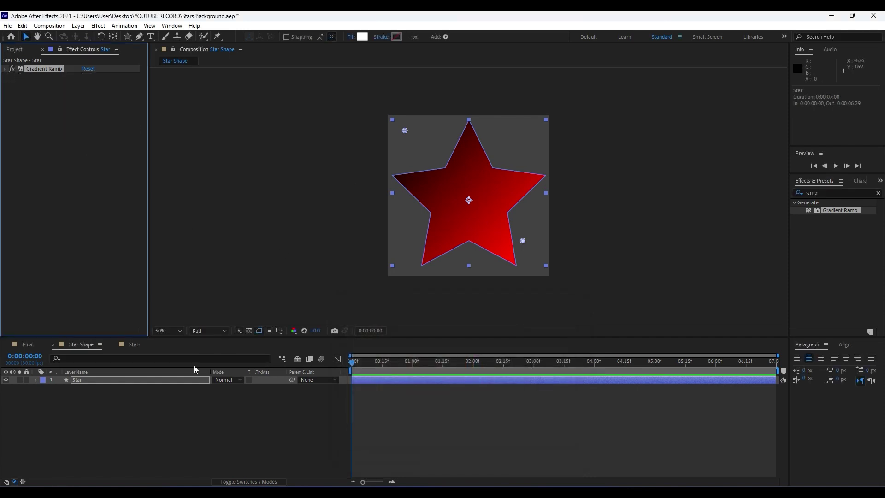
# - Find the Bevel Alpha effect by searching for "bevel a" and apply it to the Star layer
pyautogui.click(109, 392)
pyautogui.click(107, 385)
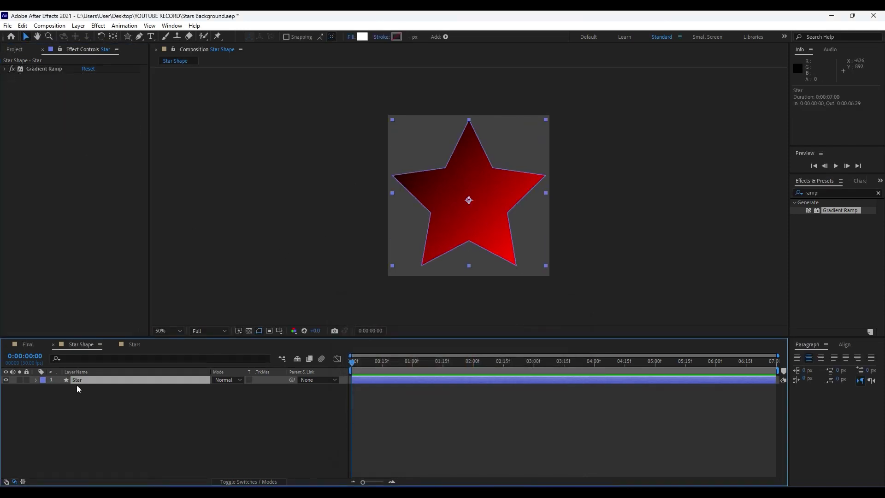
pyautogui.click(848, 193)
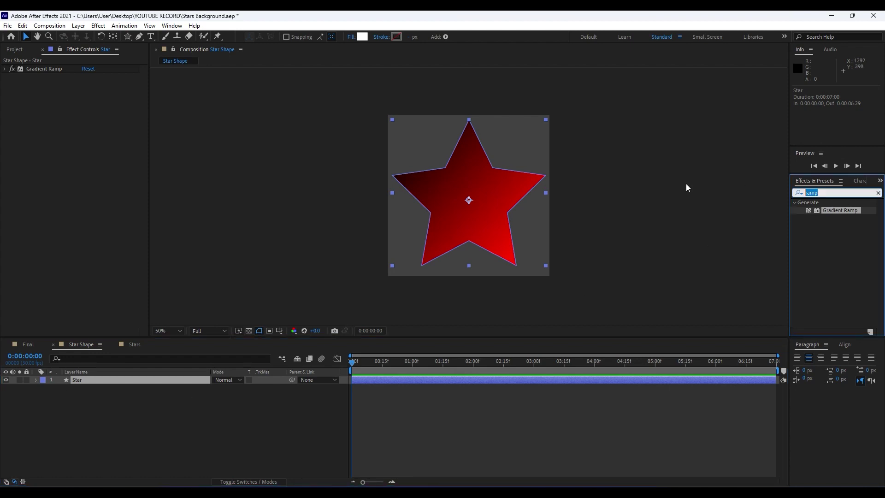
pyautogui.write('bevel a')
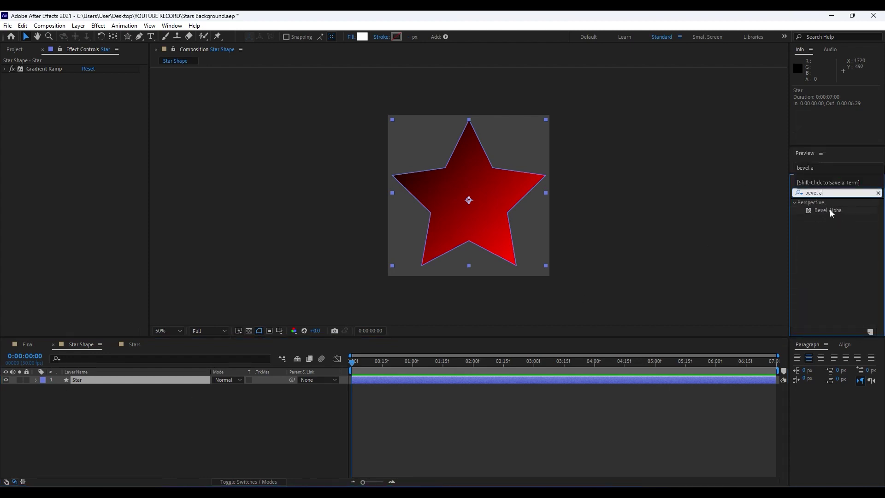
pyautogui.moveTo(830, 209); pyautogui.dragTo(87, 381)
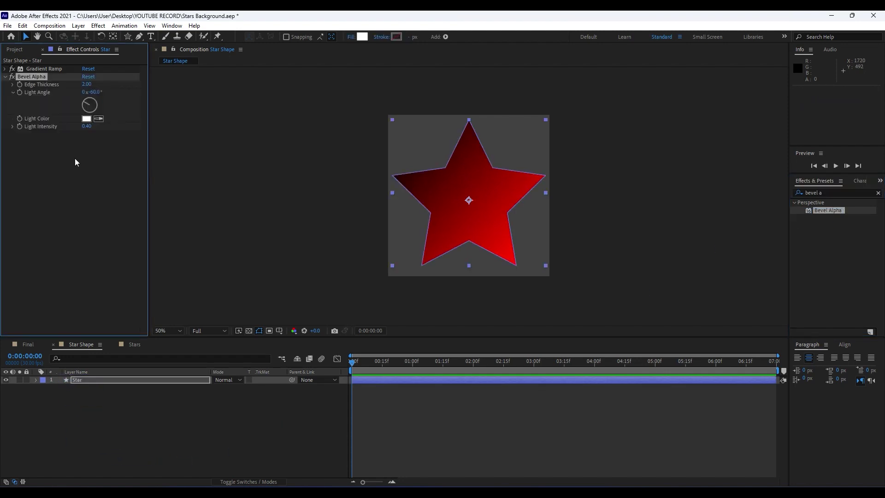
# - Duplicate the Bevel Alpha effect on the Star layer and collapse both copies
pyautogui.hotkey('ctrl', 'd')
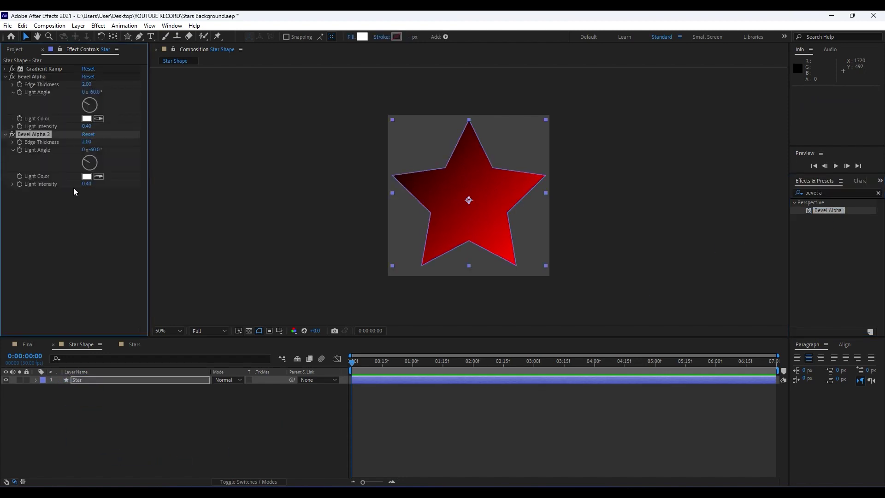
pyautogui.click(5, 77)
pyautogui.click(5, 84)
pyautogui.click(56, 195)
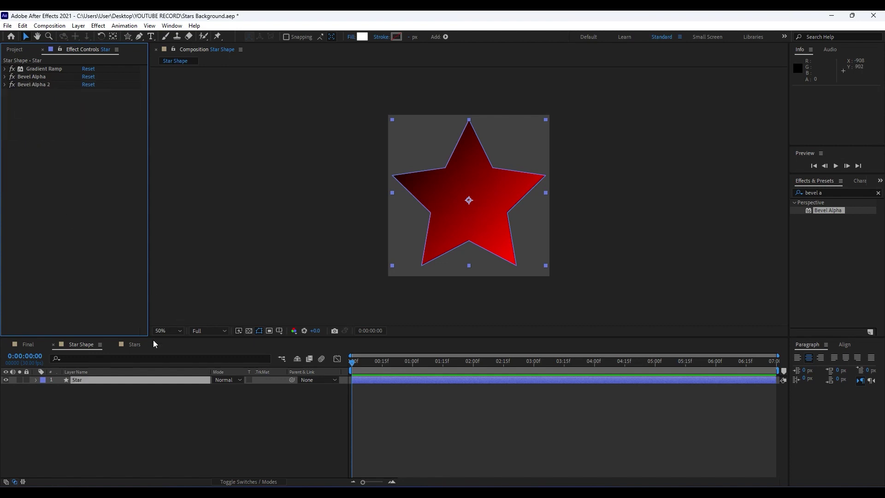
pyautogui.click(148, 432)
# - Apply the Drop Shadow effect to the Star layer and set its softness to 300
pyautogui.click(840, 191)
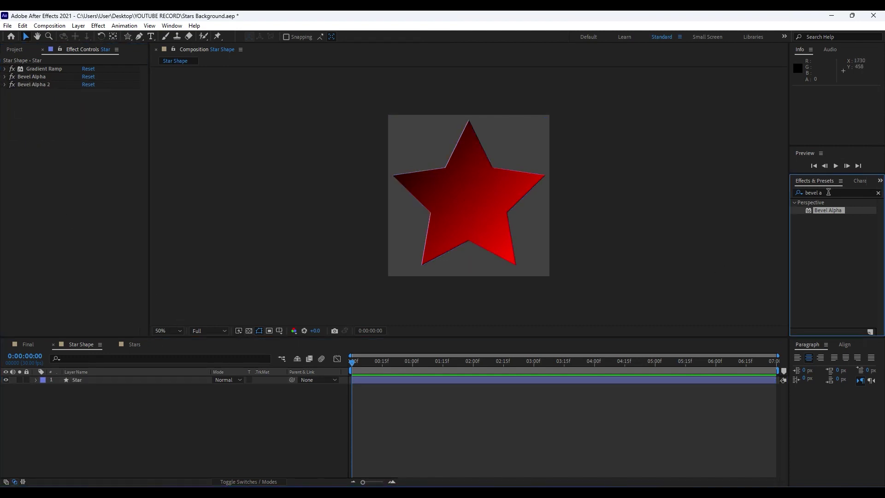
pyautogui.write('drop s')
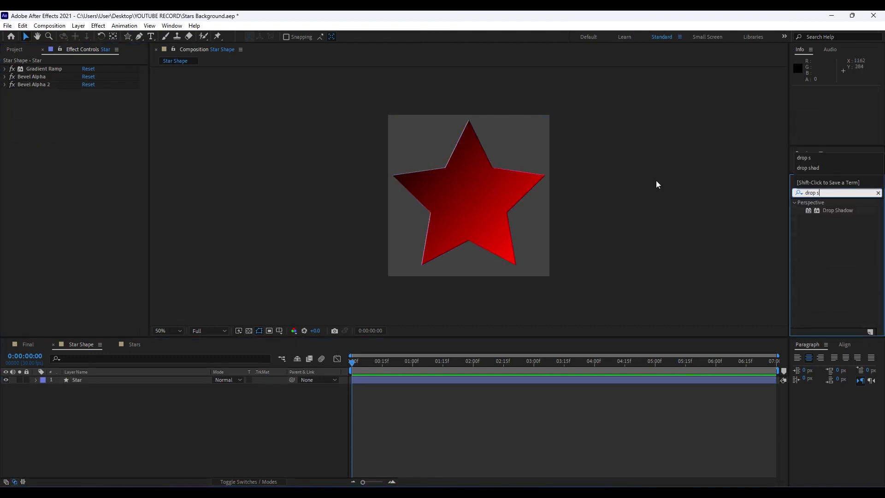
pyautogui.moveTo(830, 209); pyautogui.dragTo(67, 153)
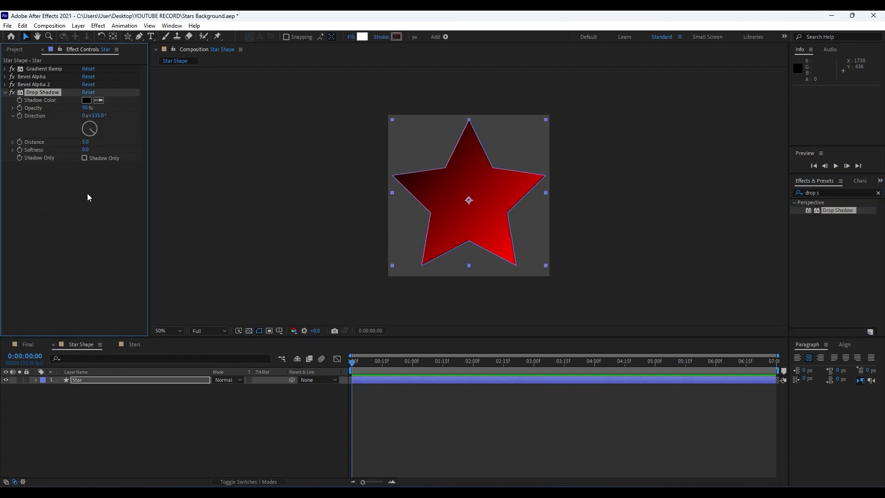
pyautogui.click(95, 408)
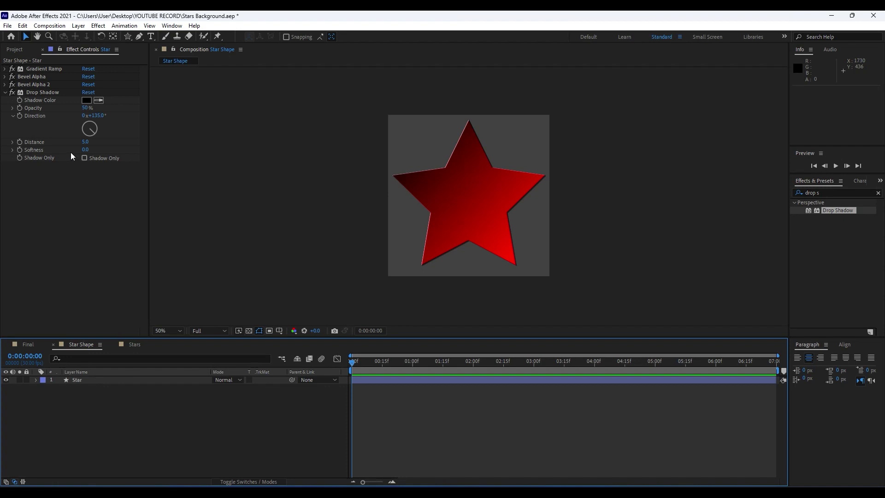
pyautogui.click(85, 149)
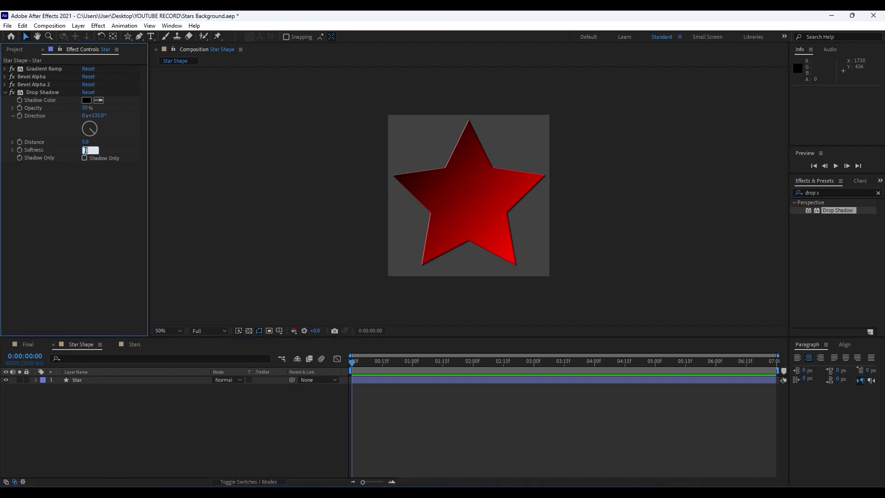
pyautogui.write('300')
pyautogui.press('Return')
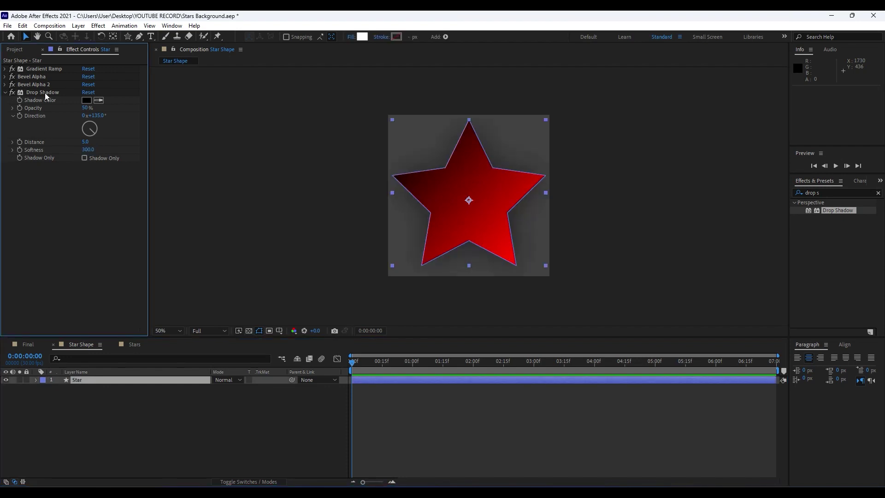
# - Duplicate the Drop Shadow effect and give the copy a distance of 10 and a softness of 20
pyautogui.click(46, 93)
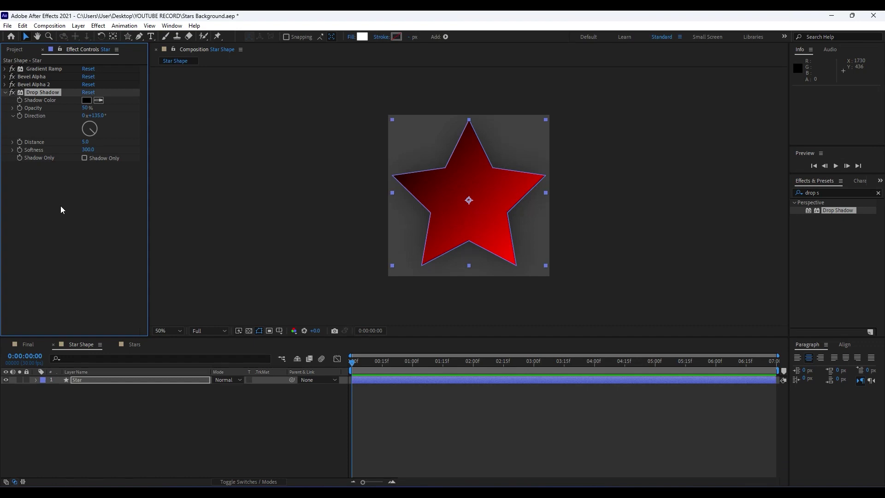
pyautogui.hotkey('ctrl', 'd')
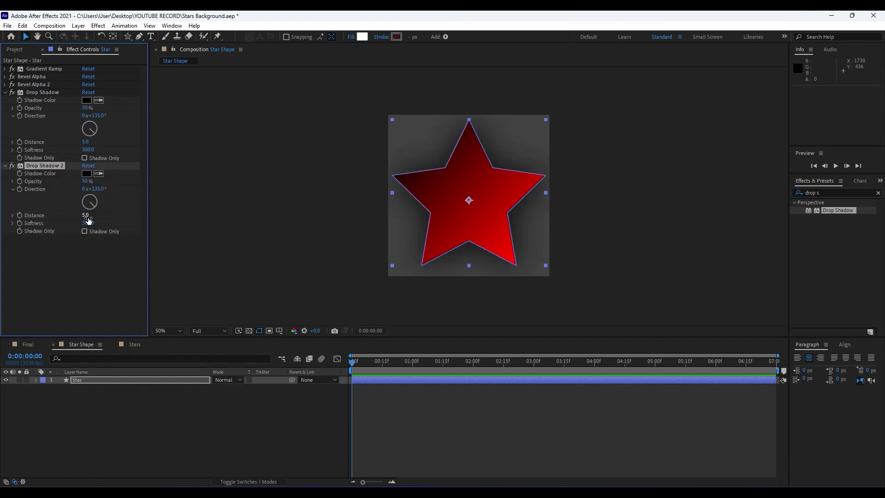
pyautogui.write('10')
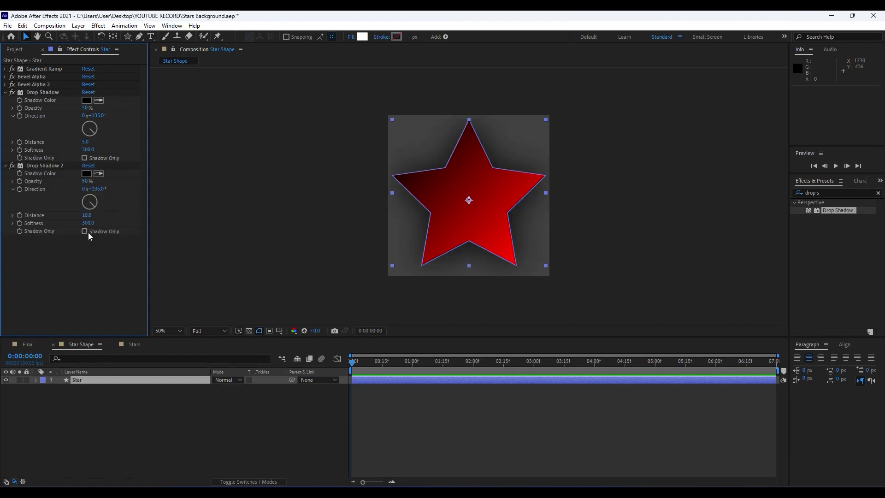
pyautogui.press('Tab')
pyautogui.write('20')
pyautogui.press('Return')
pyautogui.press('Return')
# - Duplicate the second Drop Shadow to get a third one and collapse all three shadow effects
pyautogui.hotkey('ctrl', 'd')
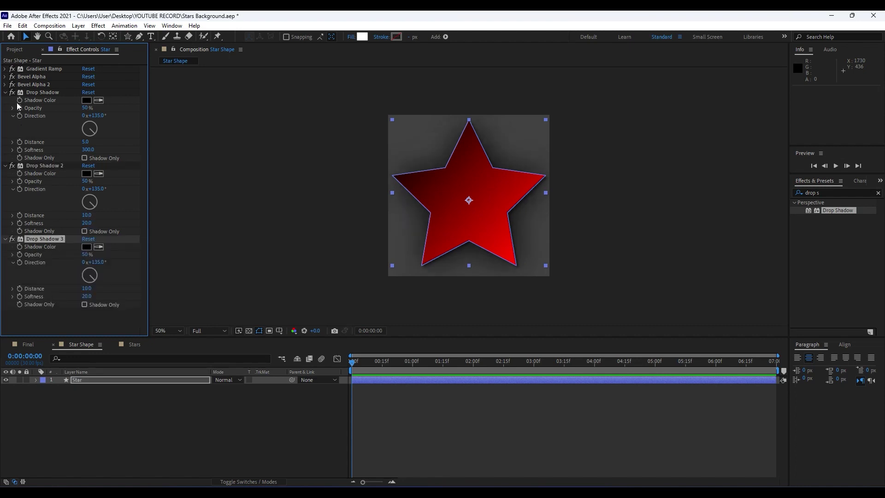
pyautogui.click(5, 93)
pyautogui.click(6, 100)
pyautogui.click(6, 108)
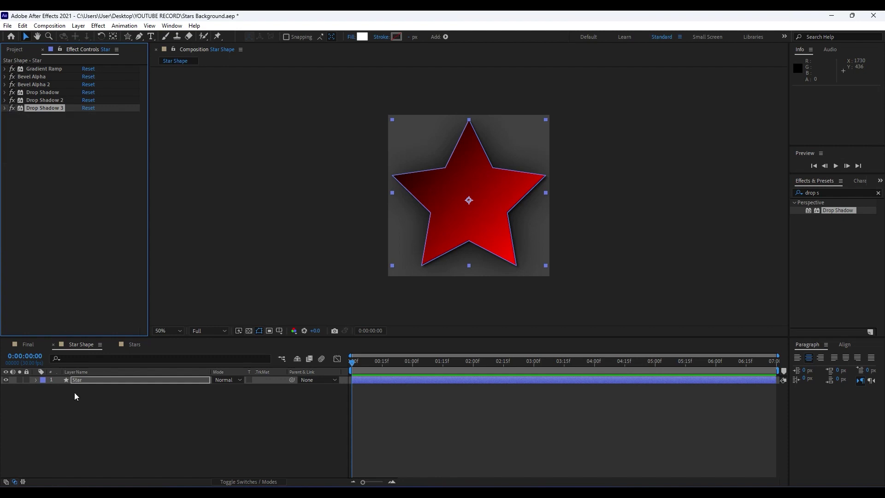
# - Scale the Star layer down to 80% so its shadow fits inside the composition
pyautogui.click(75, 383)
pyautogui.click(78, 381)
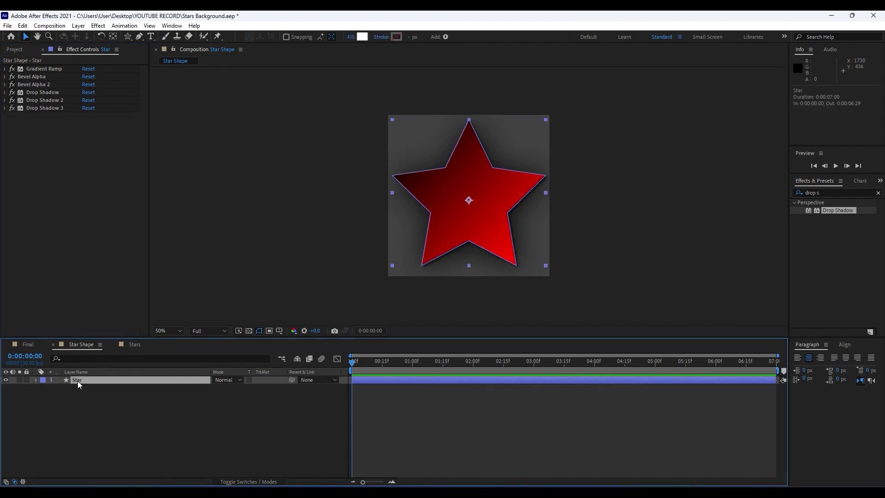
pyautogui.press('s')
pyautogui.moveTo(224, 388); pyautogui.dragTo(213, 388)
pyautogui.click(226, 388)
pyautogui.write('80')
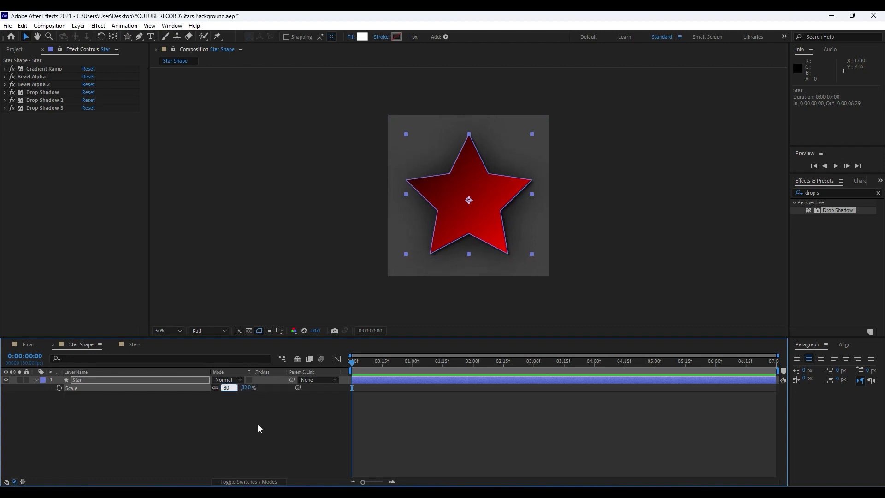
pyautogui.click(260, 419)
pyautogui.click(77, 379)
pyautogui.click(502, 206)
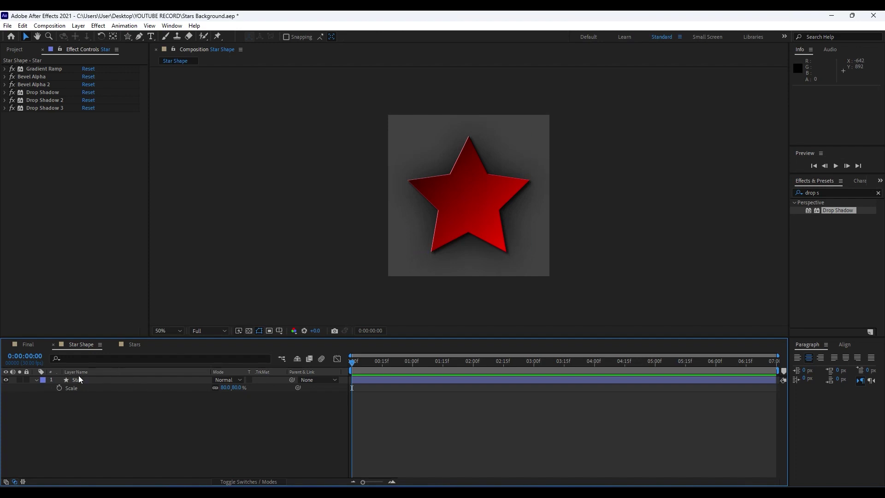
# - Close the Star Shape timeline, add the Star Shape composition as a layer in the Stars composition, and save the project
pyautogui.click(42, 49)
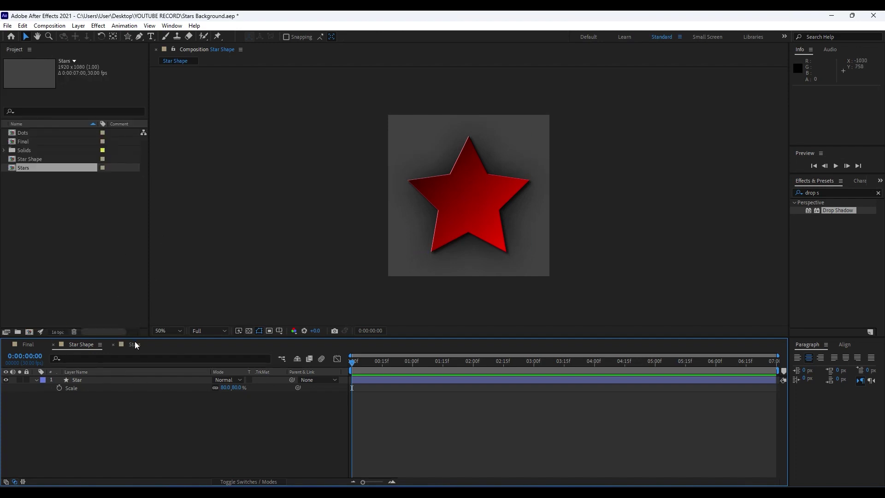
pyautogui.click(52, 344)
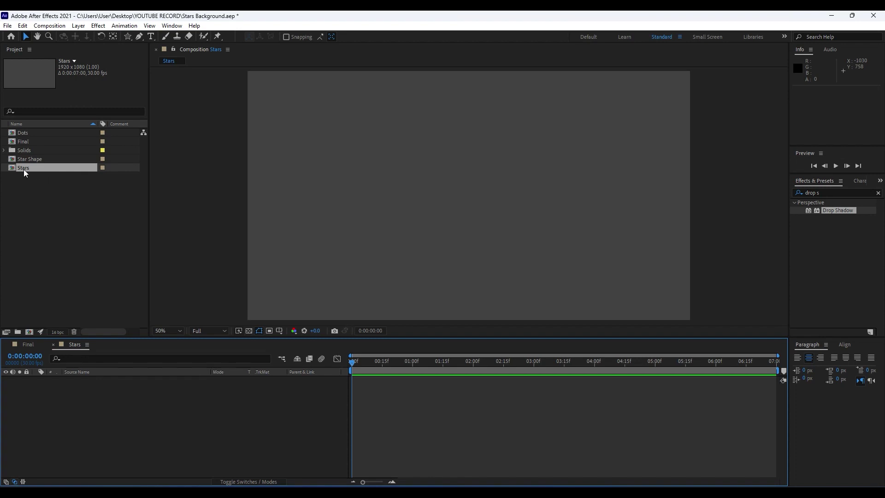
pyautogui.moveTo(30, 158); pyautogui.dragTo(230, 406)
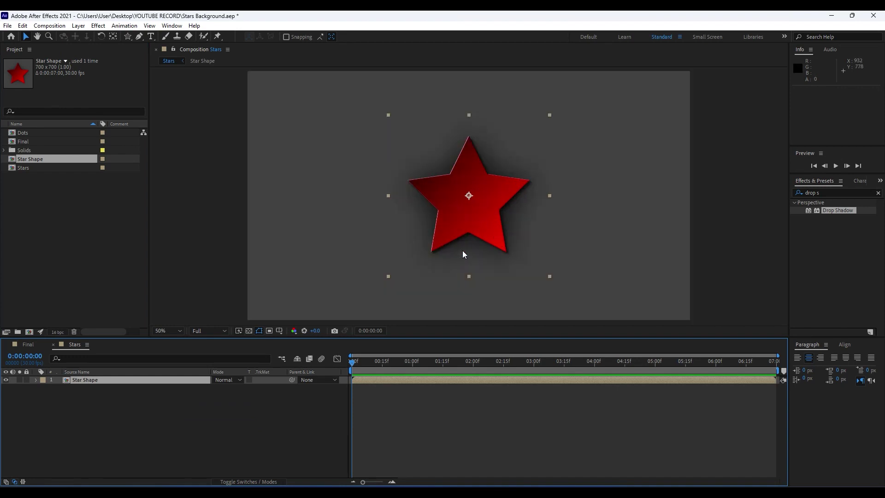
pyautogui.hotkey('ctrl', 's')
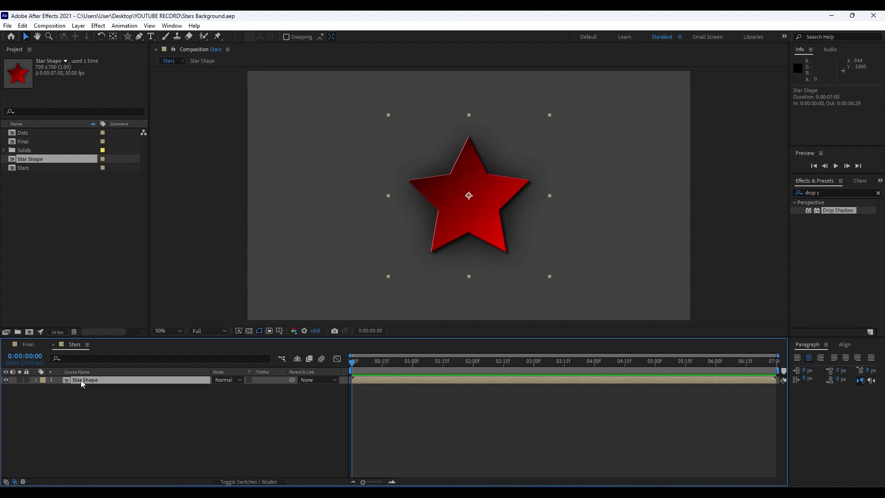
# - Add the expression wiggle(1,100) to the Position of the Star Shape layer
pyautogui.press('p')
pyautogui.keyDown('alt'); pyautogui.click(58, 389); pyautogui.keyUp('alt')
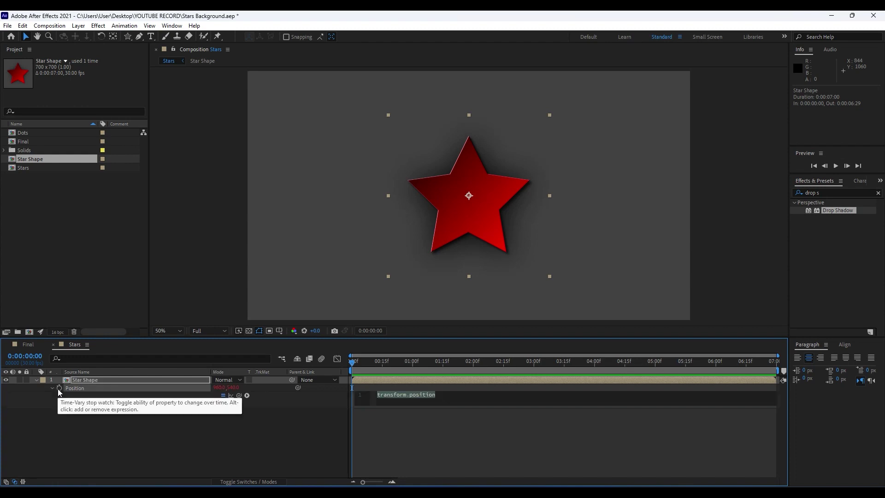
pyautogui.write('wiggle')
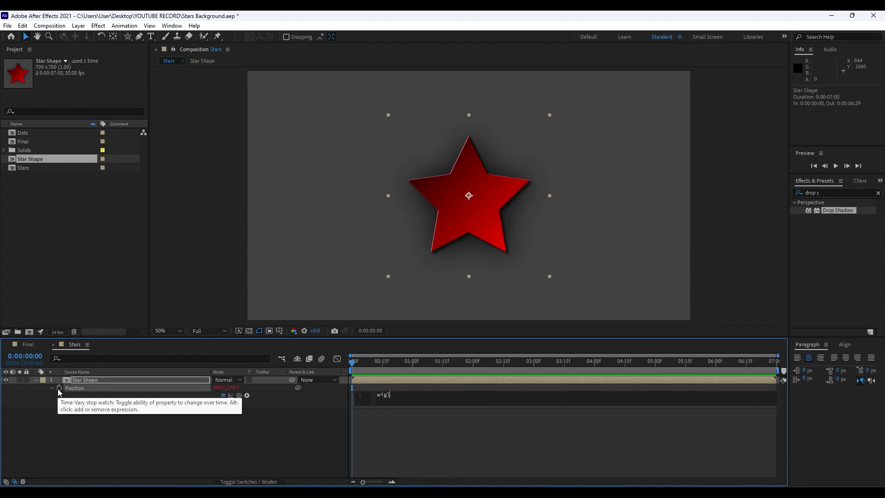
pyautogui.press('Return')
pyautogui.write('1,100')
pyautogui.click(120, 454)
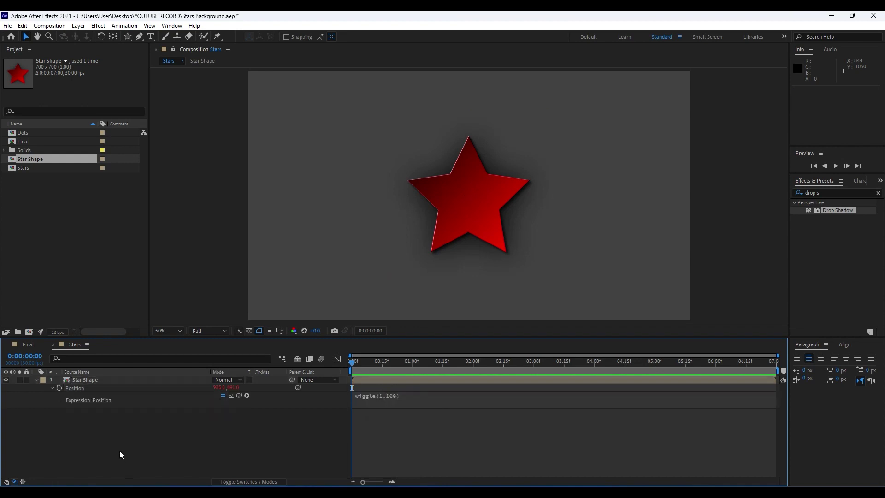
# - Preview the star's wiggle motion and collapse the Star Shape layer's properties
pyautogui.press('space')
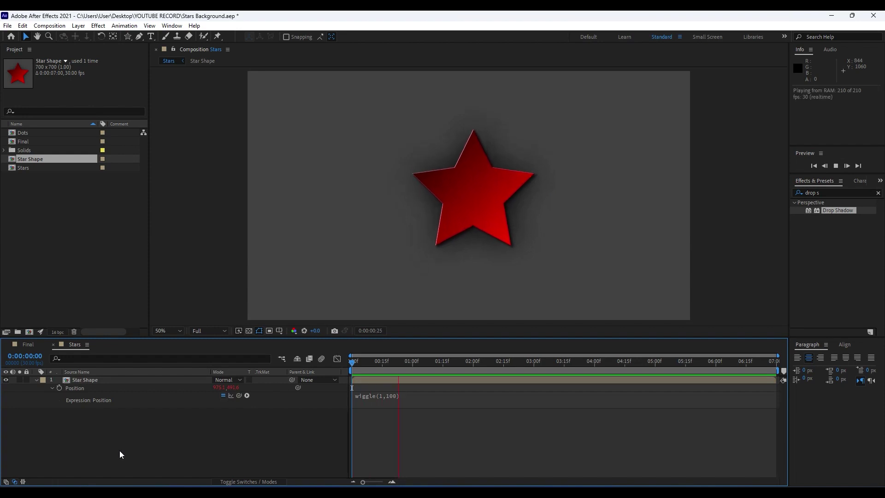
pyautogui.click(37, 380)
pyautogui.press('space')
pyautogui.click(502, 229)
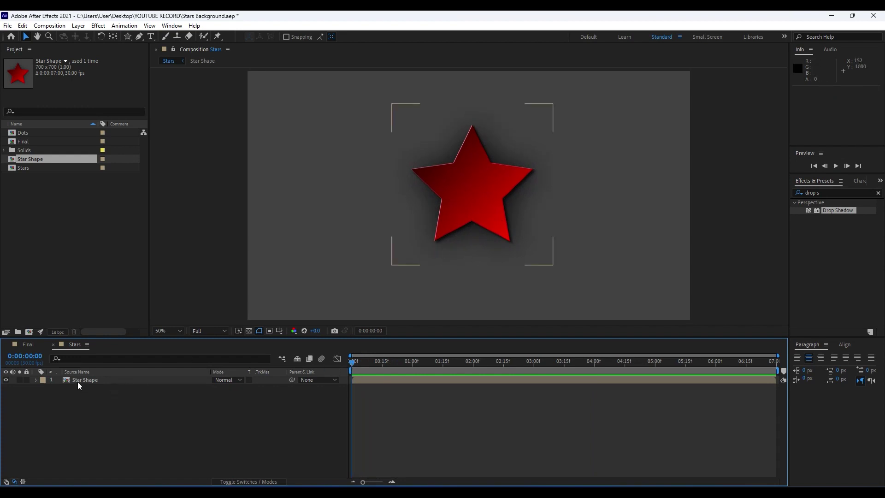
# - Duplicate the Star Shape layer, place the copy in the upper-left area of the composition, and set its rotation to 30°
pyautogui.click(454, 215)
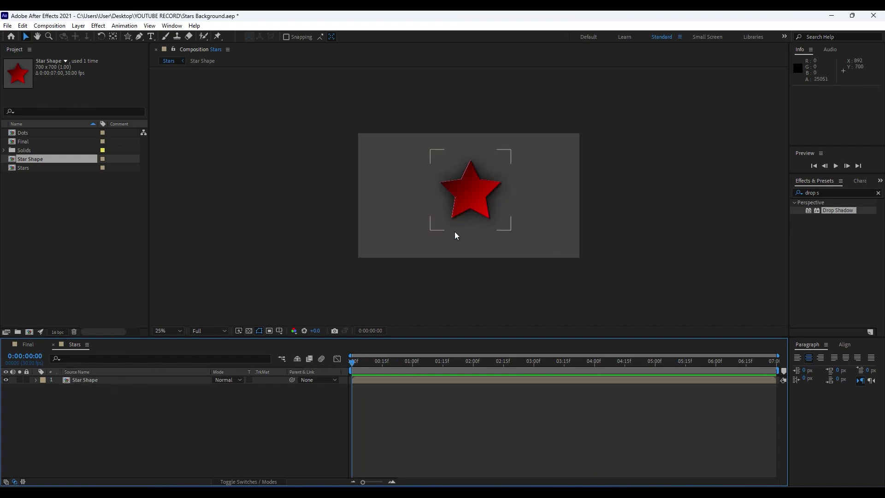
pyautogui.click(76, 381)
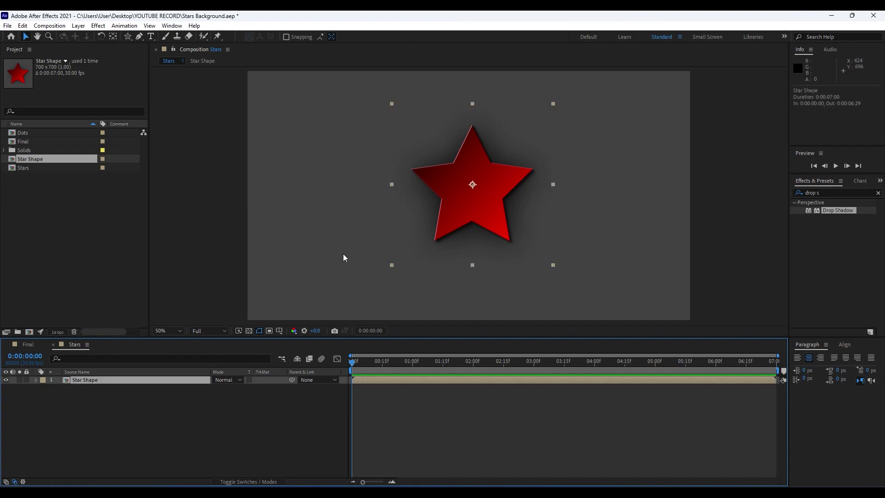
pyautogui.hotkey('ctrl', 'd')
pyautogui.moveTo(475, 198); pyautogui.dragTo(329, 161)
pyautogui.press('r')
pyautogui.moveTo(222, 387); pyautogui.dragTo(240, 389)
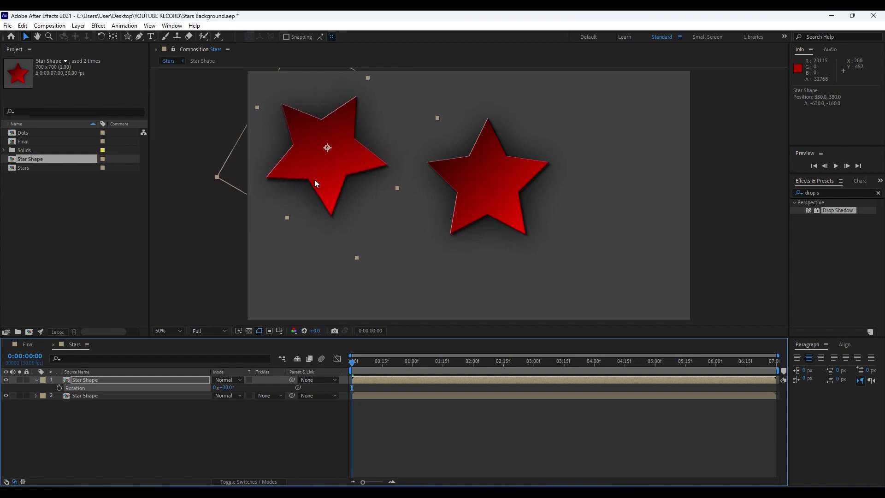
# - Duplicate the upper-left star, place the copy in the lower-left area, rotate it, and scale it to 82%
pyautogui.click(140, 380)
pyautogui.hotkey('ctrl', 'd')
pyautogui.moveTo(315, 167); pyautogui.dragTo(298, 280)
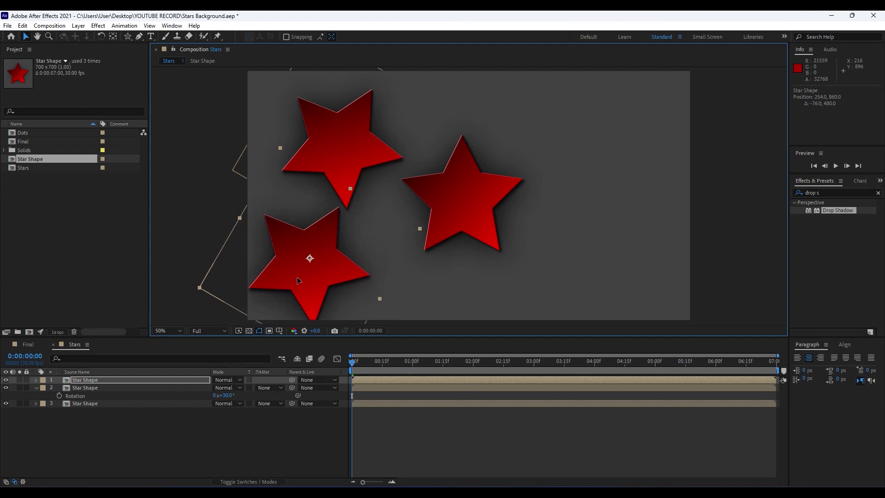
pyautogui.press('r')
pyautogui.moveTo(226, 388)
pyautogui.mouseDown()
pyautogui.moveTo(208, 388)
pyautogui.moveTo(216, 389)
pyautogui.mouseUp()
pyautogui.press('s')
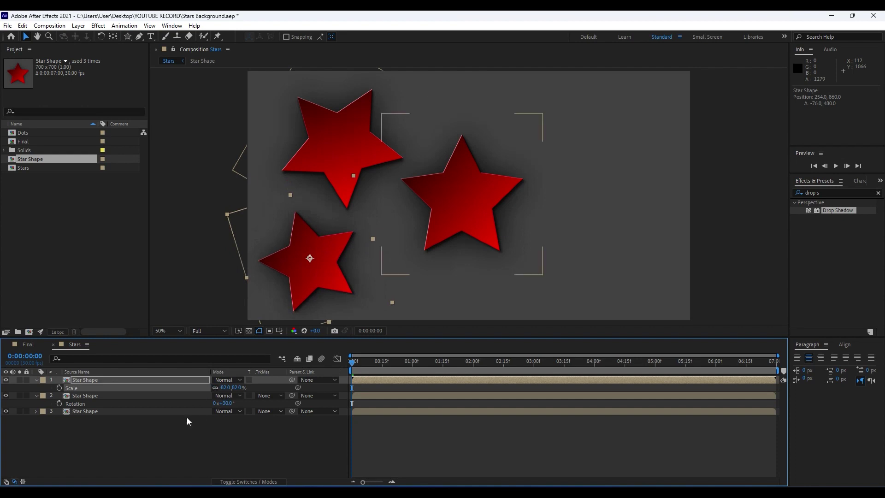
pyautogui.click(189, 416)
# - Duplicate the 82% star, place the copy in the upper-right area, and set its rotation to 22°
pyautogui.click(118, 379)
pyautogui.moveTo(309, 263); pyautogui.dragTo(605, 128)
pyautogui.press('r')
pyautogui.moveTo(225, 388); pyautogui.dragTo(249, 391)
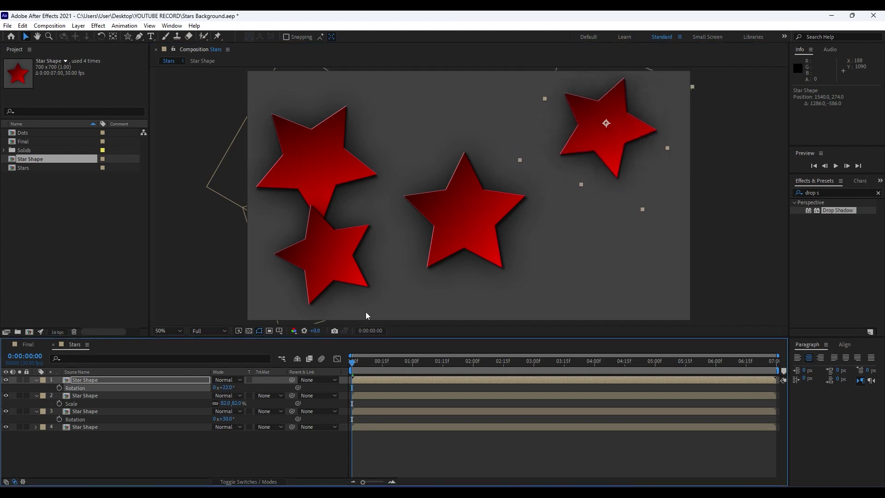
# - Duplicate the upper-right star, move the copy to an empty area of the composition, and scale it to 98%
pyautogui.hotkey('ctrl', 'd')
pyautogui.moveTo(573, 124); pyautogui.dragTo(378, 115)
pyautogui.press('s')
pyautogui.moveTo(224, 387); pyautogui.dragTo(234, 388)
# - Duplicate the 98% star three times, spread the copies over empty areas, and rotate the top-centre one to -11°
pyautogui.hotkey('ctrl', 'd')
pyautogui.moveTo(412, 133); pyautogui.dragTo(517, 100)
pyautogui.hotkey('ctrl', 'd')
pyautogui.hotkey('ctrl', 'd')
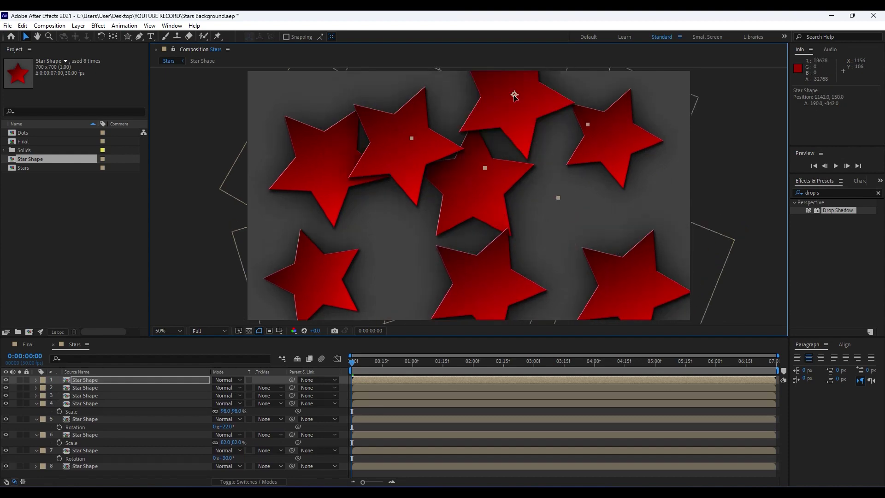
pyautogui.press('r')
pyautogui.moveTo(229, 387); pyautogui.dragTo(215, 388)
# - Duplicate the -11° star twice, placing one copy at the left side and one right of centre scaled to 80%
pyautogui.hotkey('ctrl', 'd')
pyautogui.moveTo(518, 107); pyautogui.dragTo(556, 211)
pyautogui.hotkey('ctrl', 'd')
pyautogui.press('s')
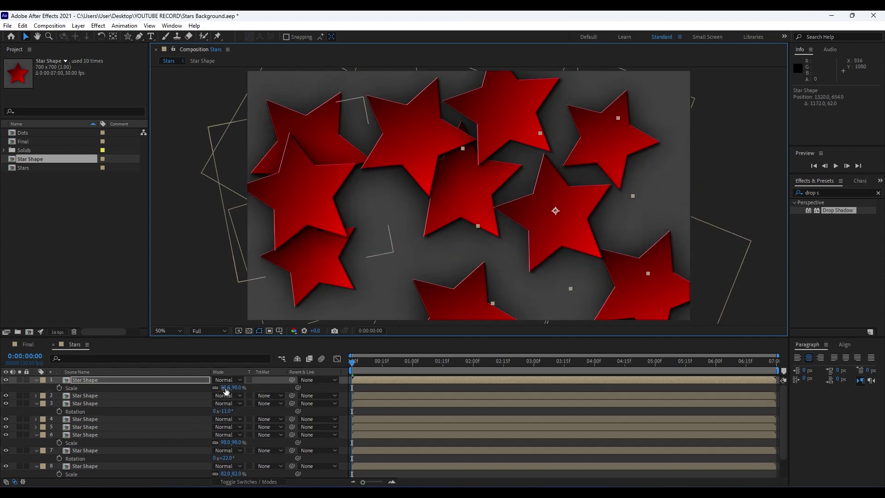
pyautogui.moveTo(220, 389); pyautogui.dragTo(211, 389)
# - Duplicate the 80% star, place the copy in the gap left of the centre star, and set its rotation to 16°
pyautogui.hotkey('ctrl', 'd')
pyautogui.moveTo(562, 210); pyautogui.dragTo(383, 243)
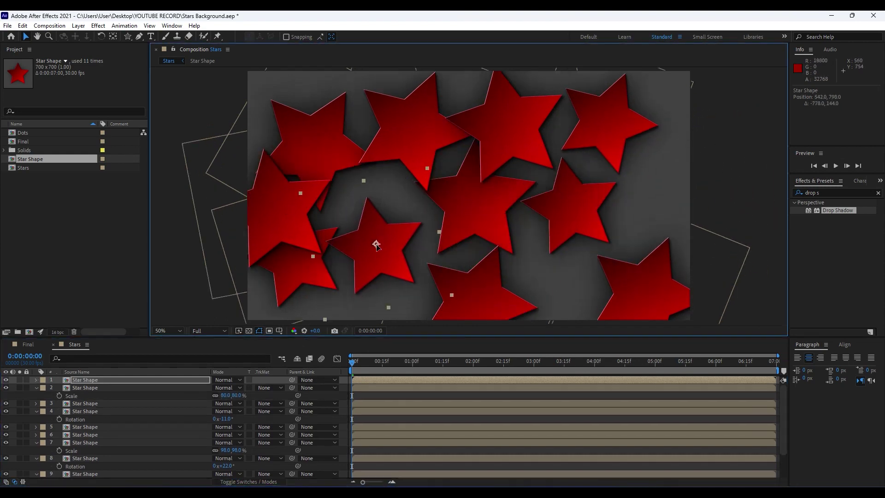
pyautogui.press('r')
pyautogui.moveTo(223, 387); pyautogui.dragTo(241, 393)
# - Add a copy of the 16° star left of centre and shift the neighbouring upper and left stars toward the frame edges
pyautogui.moveTo(412, 145); pyautogui.dragTo(410, 126)
pyautogui.click(378, 263)
pyautogui.hotkey('ctrl', 'd')
pyautogui.moveTo(377, 262); pyautogui.dragTo(397, 221)
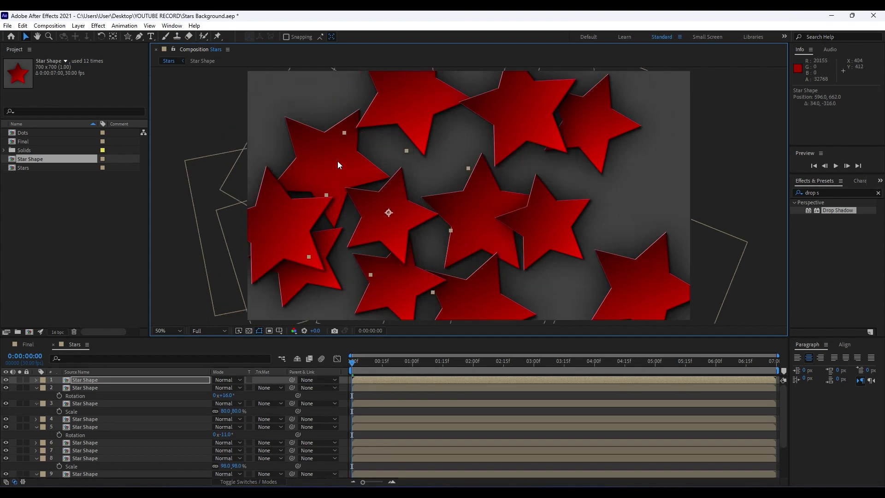
pyautogui.moveTo(315, 129); pyautogui.dragTo(286, 80)
pyautogui.moveTo(276, 261); pyautogui.dragTo(303, 317)
# - Preview the star layout and fill the gap at the upper-right edge with a duplicate of the top-centre star
pyautogui.press('space')
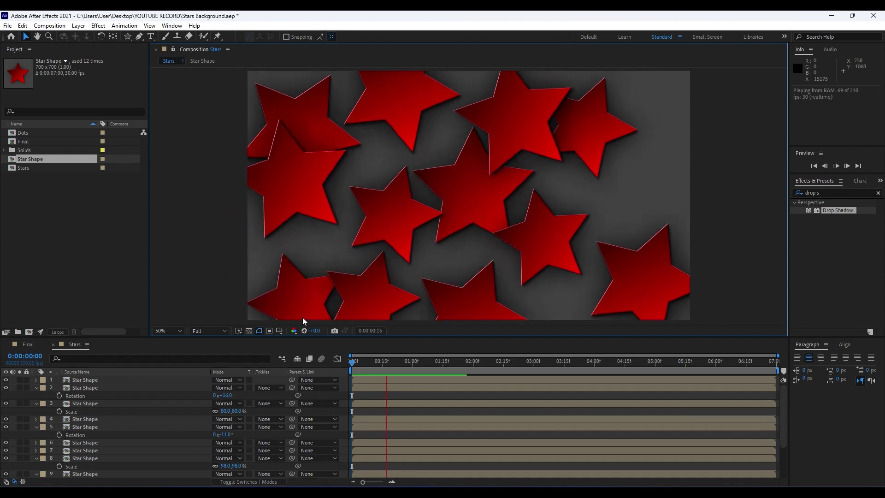
pyautogui.click(425, 363)
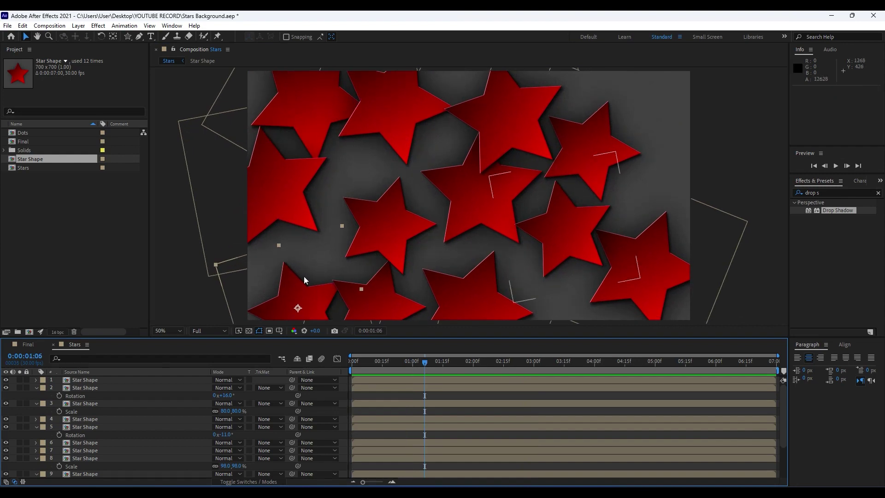
pyautogui.click(574, 154)
pyautogui.hotkey('ctrl', 'd')
pyautogui.moveTo(510, 117); pyautogui.dragTo(690, 128)
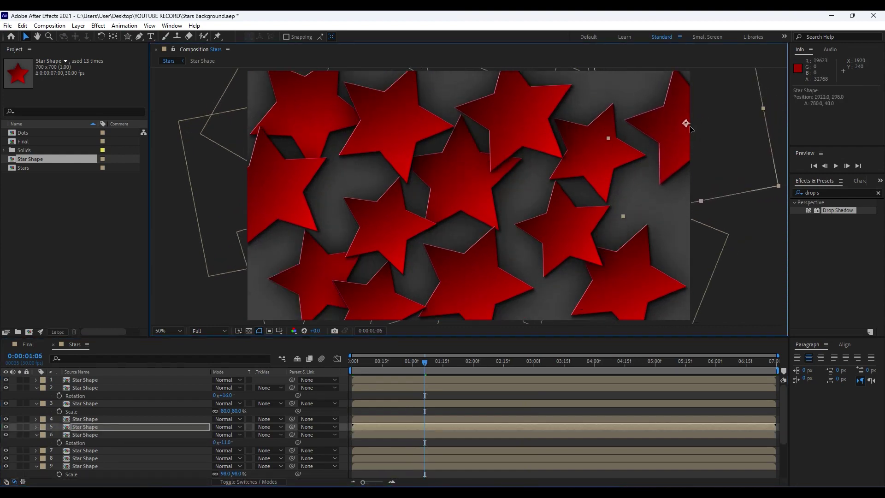
# - Preview the Stars composition at different times and save the project
pyautogui.press('space')
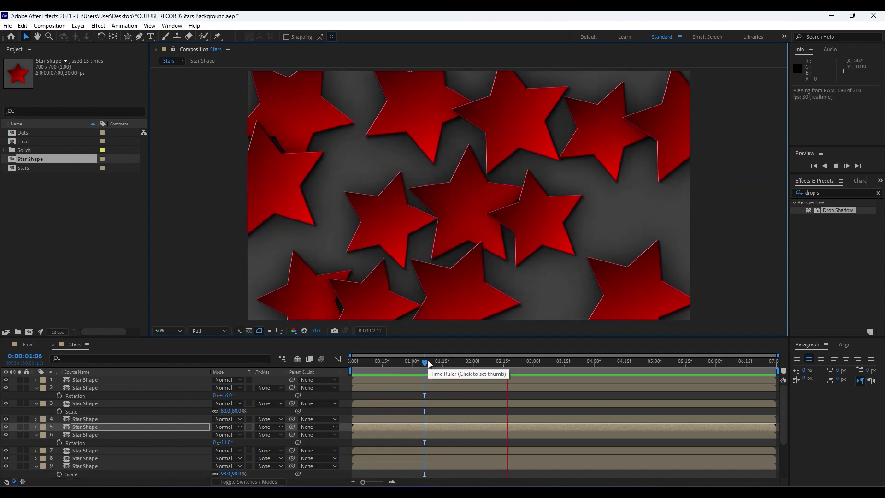
pyautogui.moveTo(427, 360); pyautogui.dragTo(439, 362)
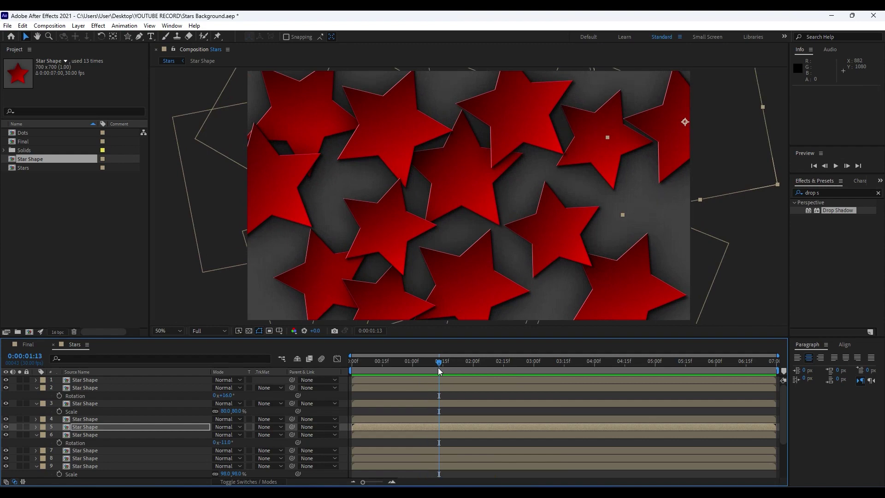
pyautogui.press('space')
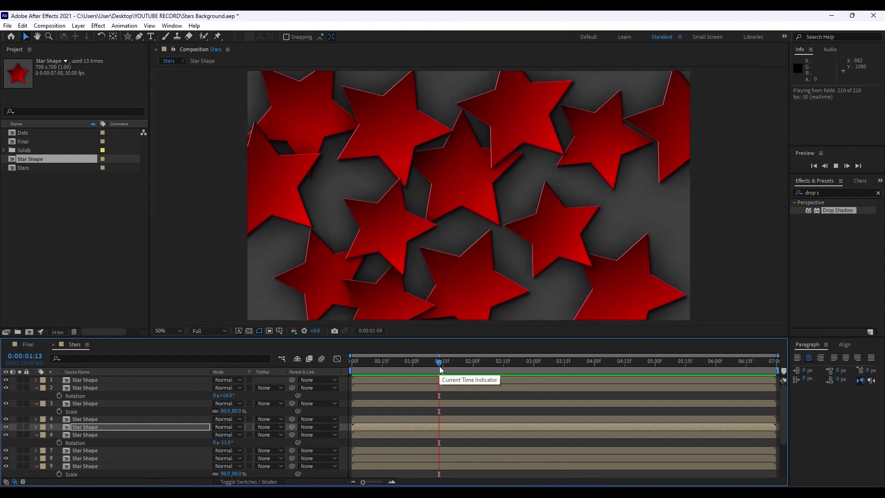
pyautogui.moveTo(440, 368); pyautogui.dragTo(595, 366)
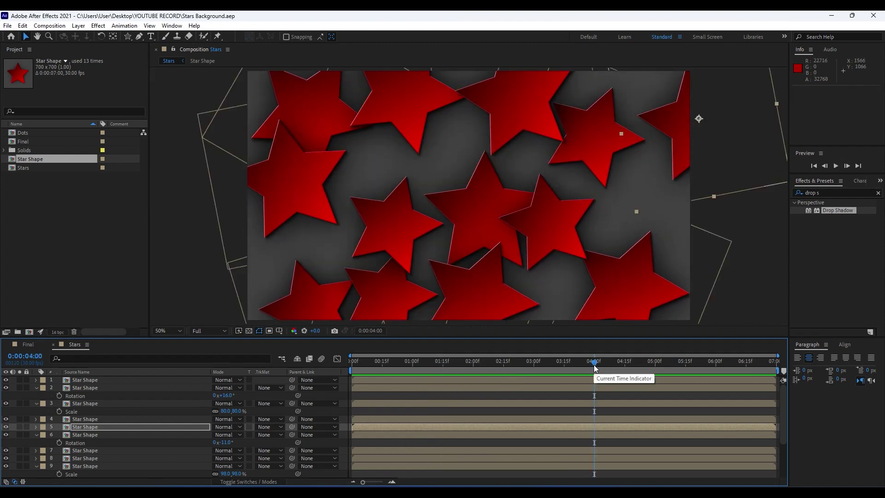
# - Close the Stars timeline, add the Stars composition as the top layer of Final, and preview the result
pyautogui.click(54, 345)
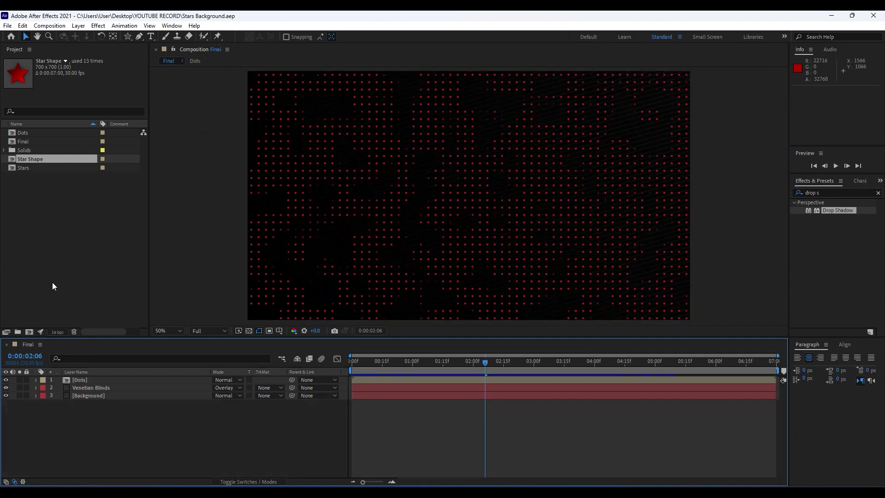
pyautogui.click(22, 169)
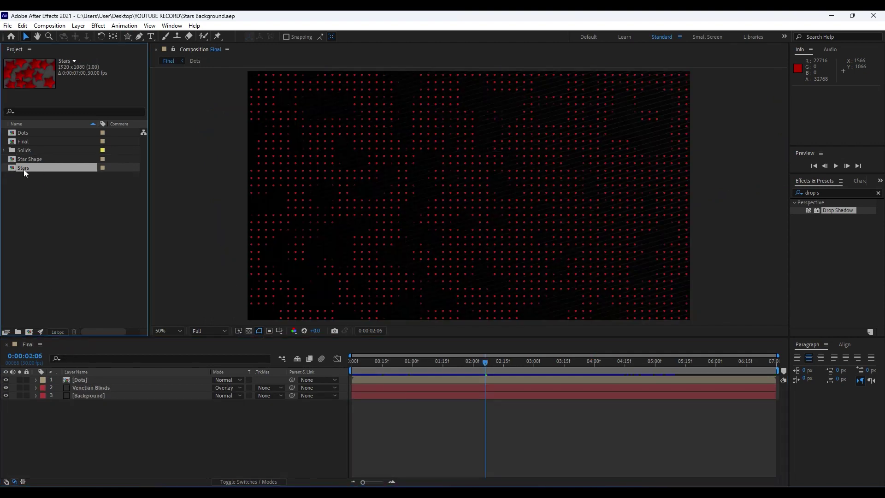
pyautogui.moveTo(21, 167); pyautogui.dragTo(114, 379)
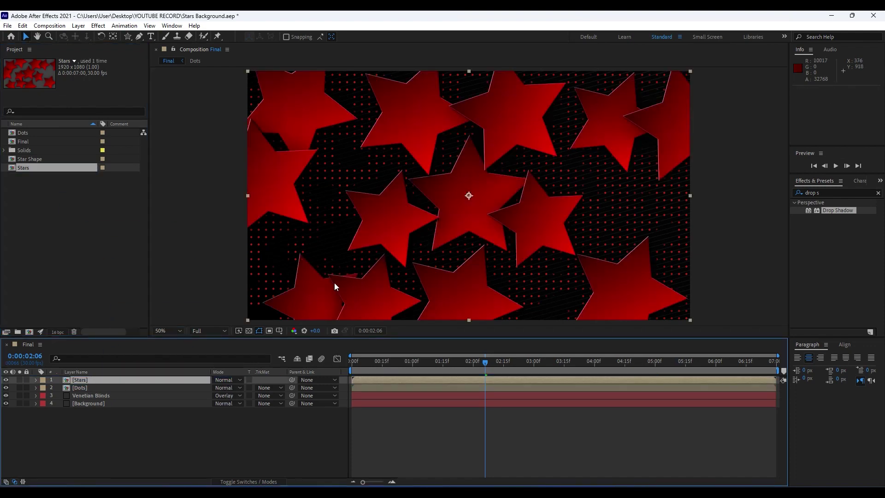
pyautogui.press('space')
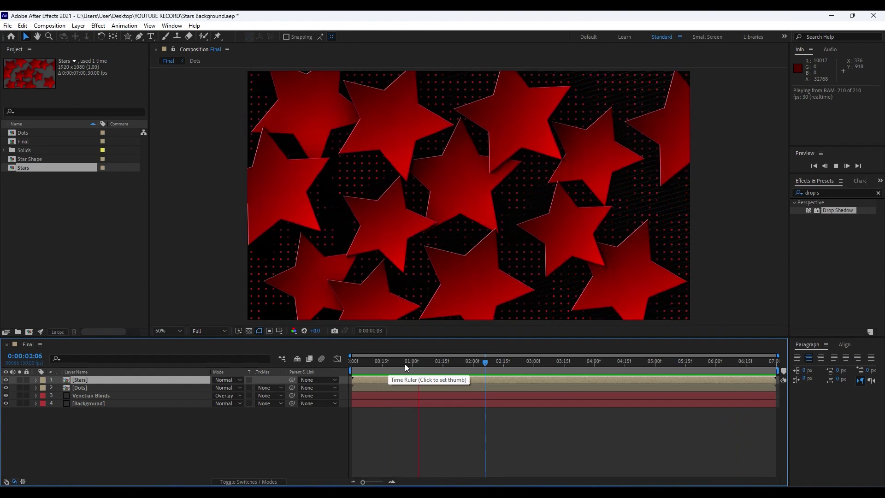
pyautogui.moveTo(405, 364); pyautogui.dragTo(439, 364)
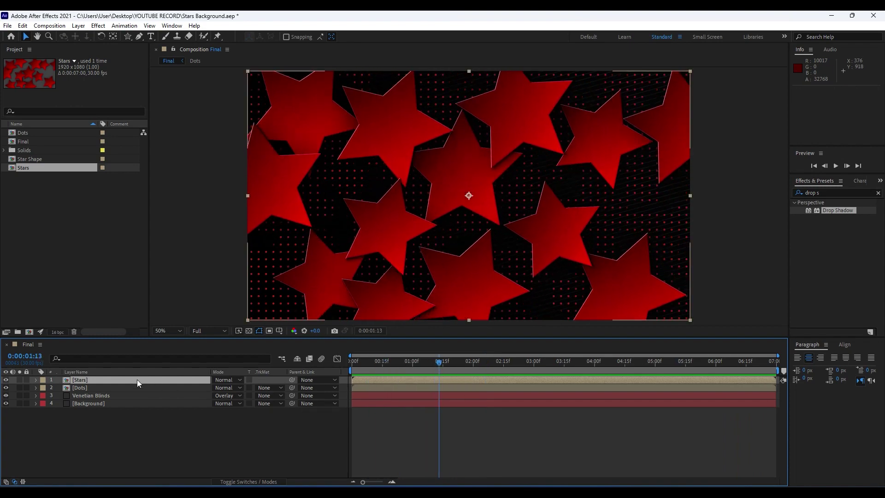
# - Set the Stars layer's blending mode to Overlay and duplicate the layer three times
pyautogui.click(228, 381)
pyautogui.click(264, 248)
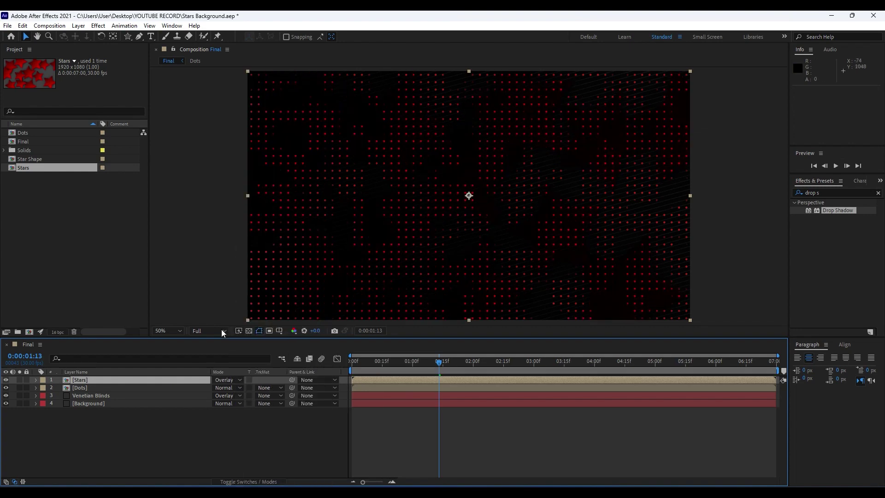
pyautogui.hotkey('ctrl', 'd')
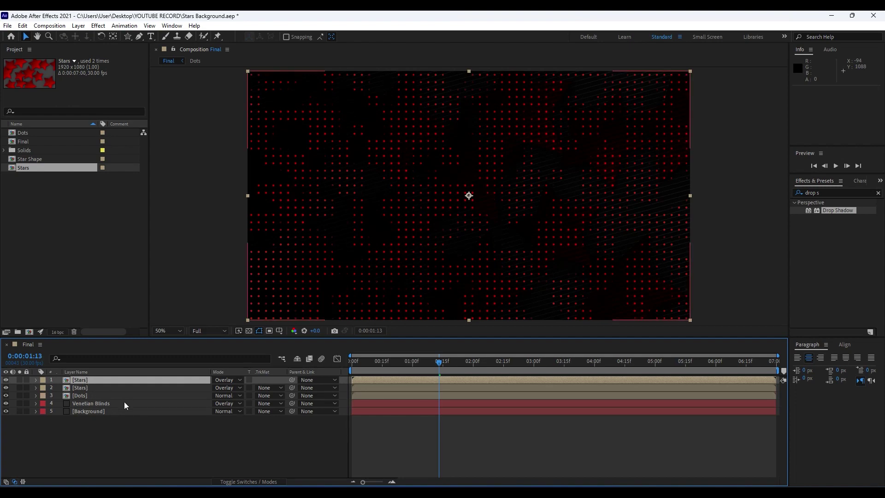
pyautogui.hotkey('ctrl', 'd')
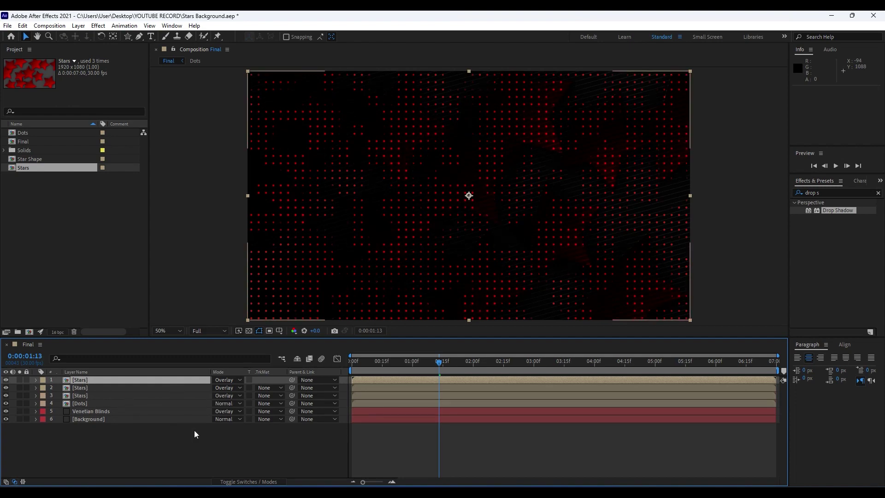
pyautogui.hotkey('ctrl', 'd')
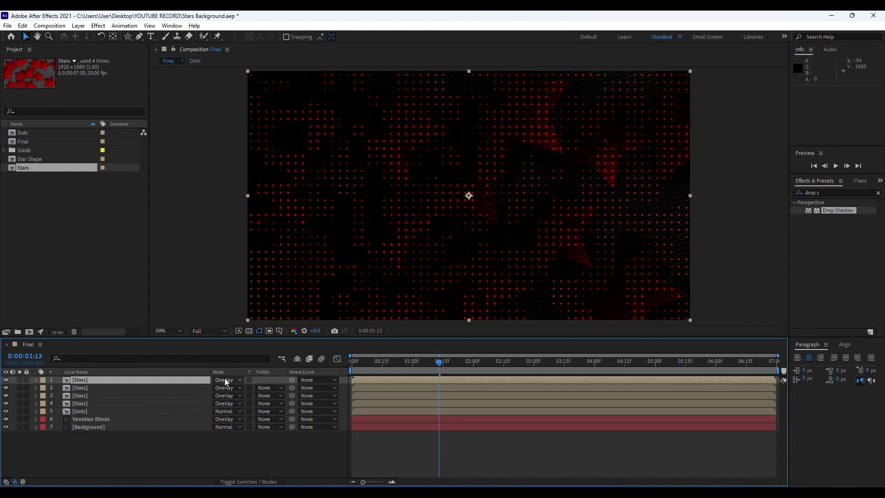
# - Change the top Stars layer's blending mode to Color Dodge and duplicate that layer once
pyautogui.click(225, 379)
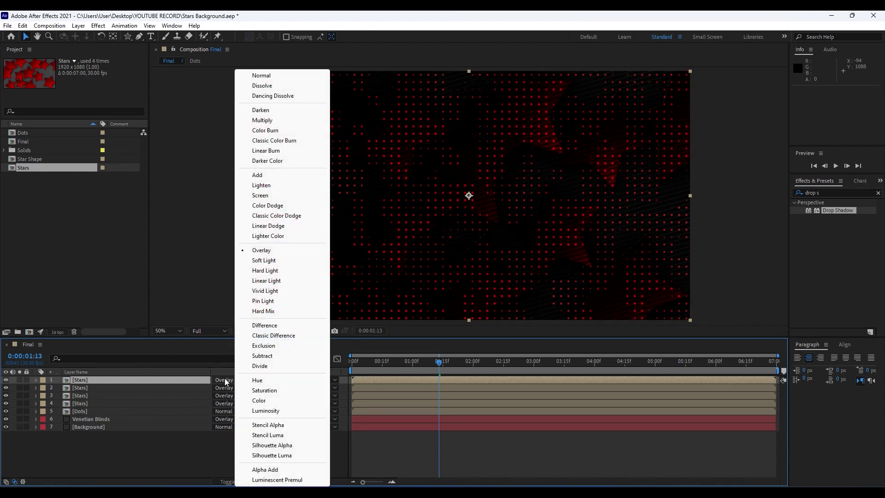
pyautogui.click(269, 205)
pyautogui.click(115, 465)
pyautogui.click(86, 378)
pyautogui.hotkey('ctrl', 'd')
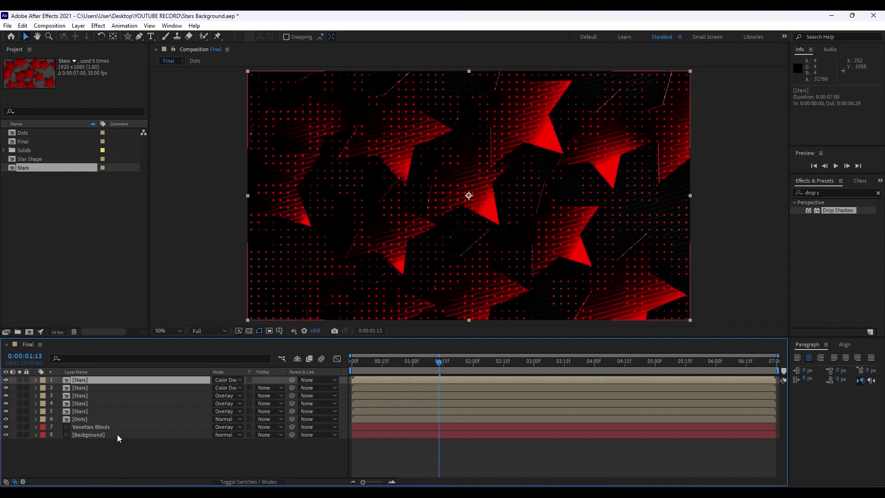
# - Preview the blended stars in the Final composition and save the project
pyautogui.click(144, 451)
pyautogui.press('space')
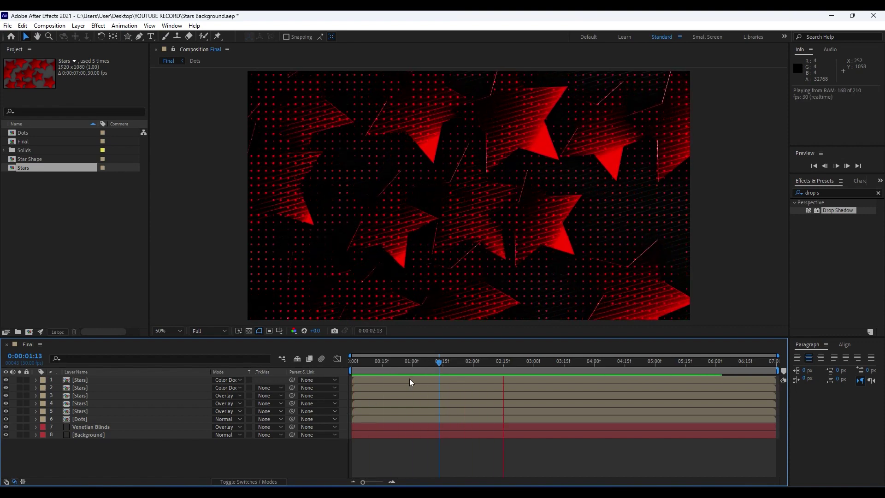
pyautogui.press('space')
pyautogui.click(456, 363)
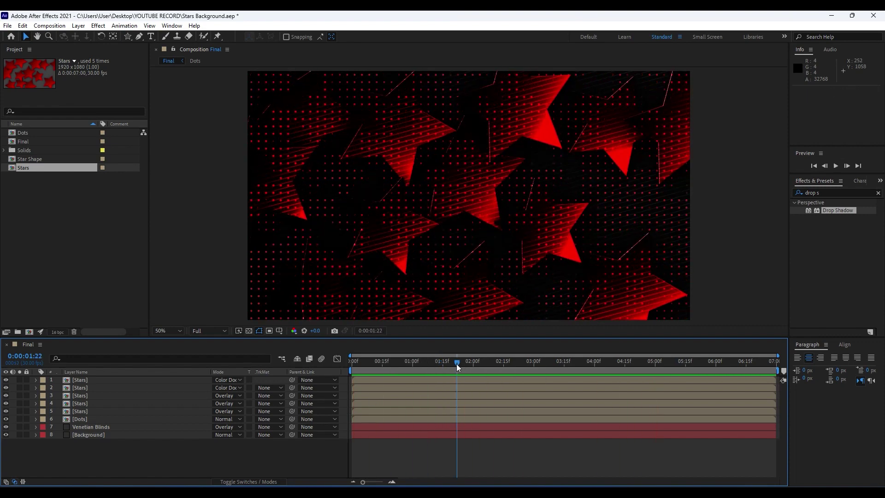
pyautogui.press('space')
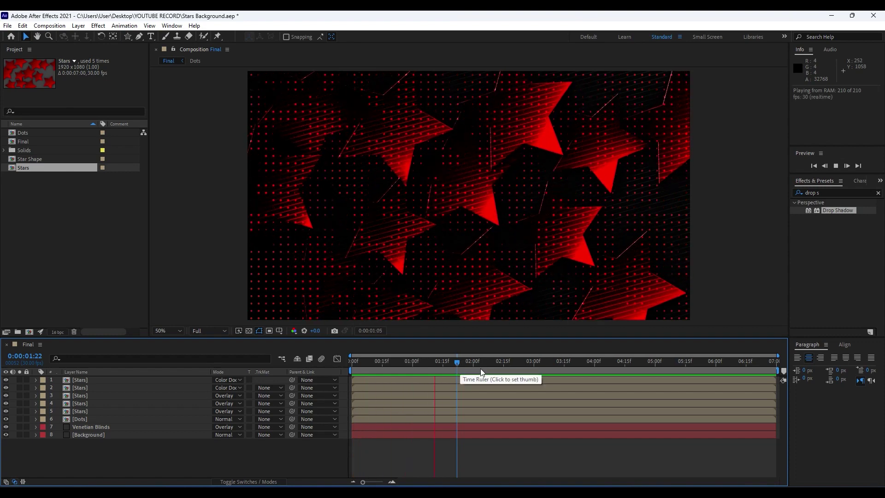
pyautogui.click(459, 363)
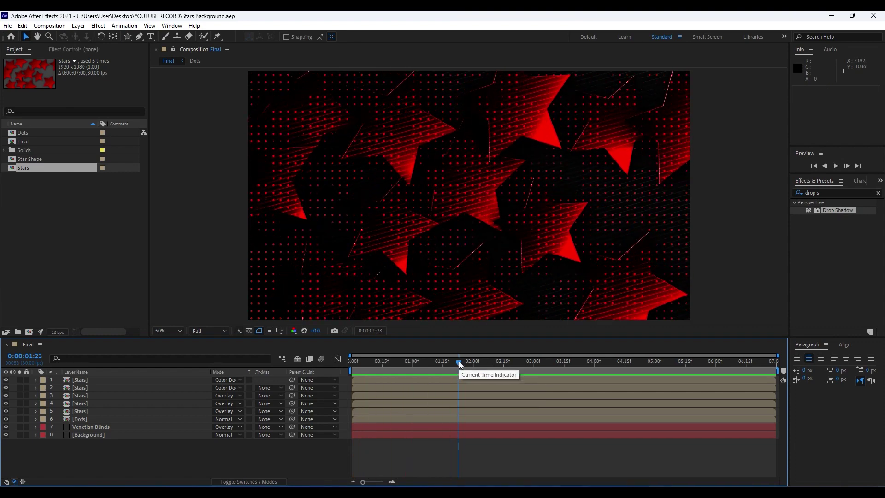
# - Create a 1920 x 1080 solid layer named Light Leaks in the Final composition
pyautogui.rightClick(166, 455)
pyautogui.moveTo(204, 345)
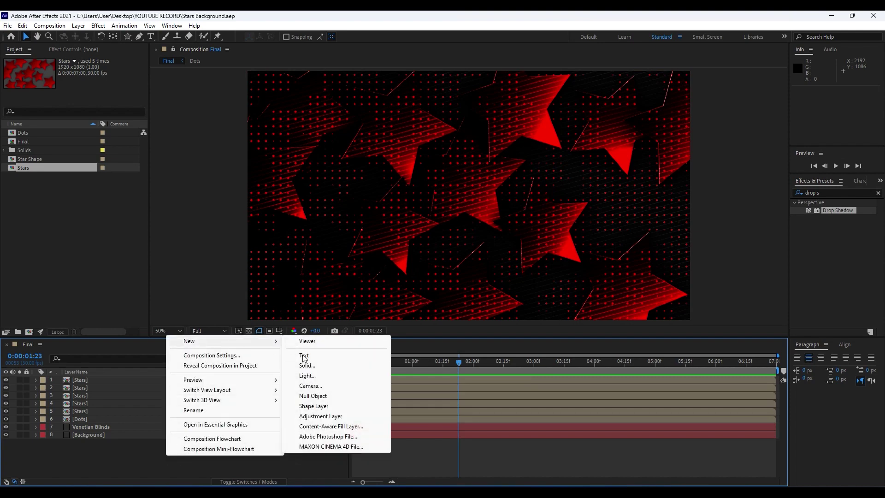
pyautogui.click(306, 365)
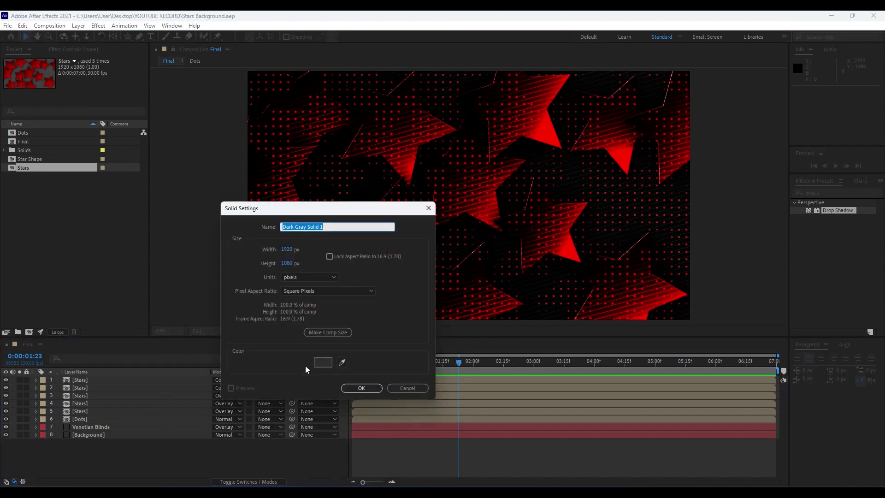
pyautogui.write('Light Leaks')
pyautogui.click(362, 387)
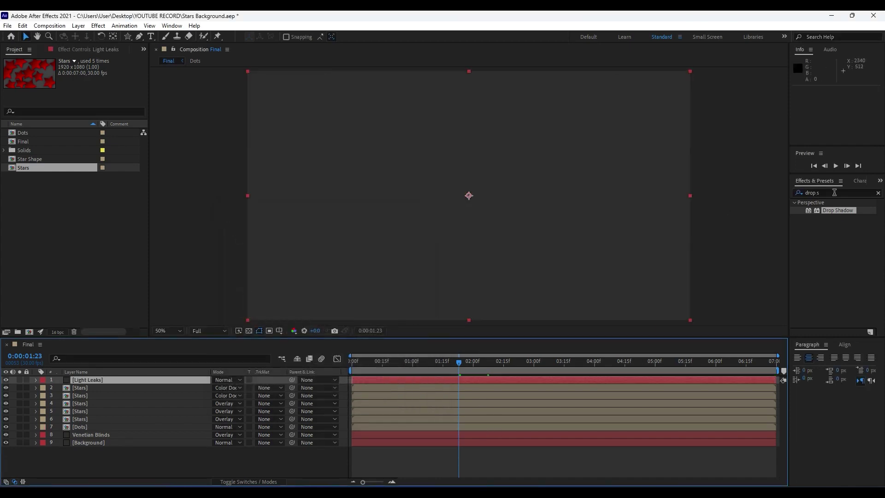
# - Find the Fractal Noise effect and apply it to the Light Leaks layer
pyautogui.hotkey('ctrl', '5')
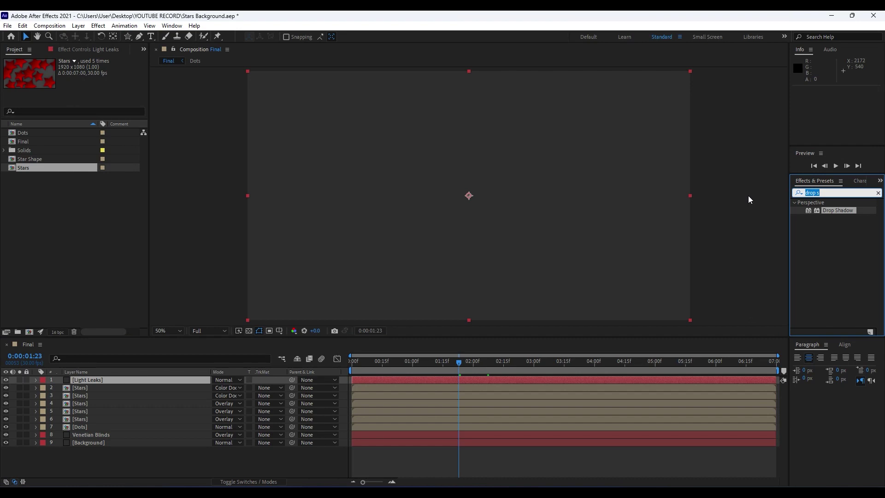
pyautogui.write('dractal')
pyautogui.press('BackSpace')
pyautogui.press('BackSpace')
pyautogui.press('BackSpace')
pyautogui.press('BackSpace')
pyautogui.press('BackSpace')
pyautogui.press('BackSpace')
pyautogui.press('BackSpace')
pyautogui.write('frac')
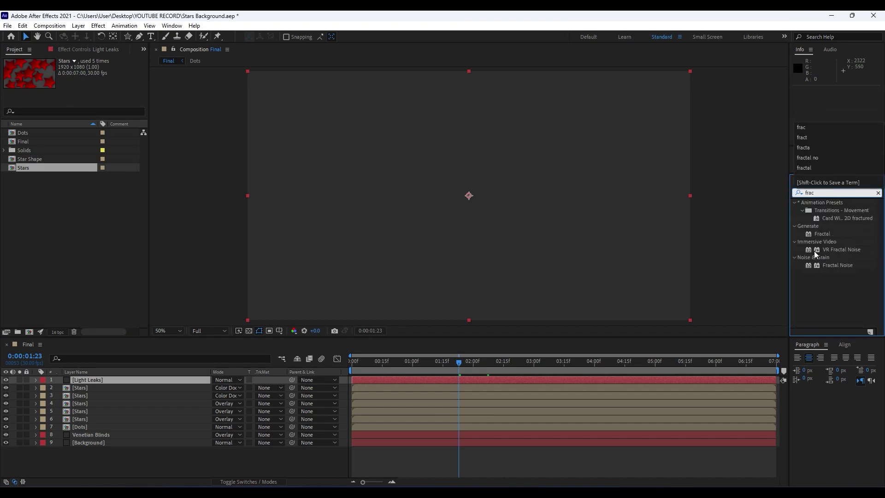
pyautogui.moveTo(829, 267); pyautogui.dragTo(105, 379)
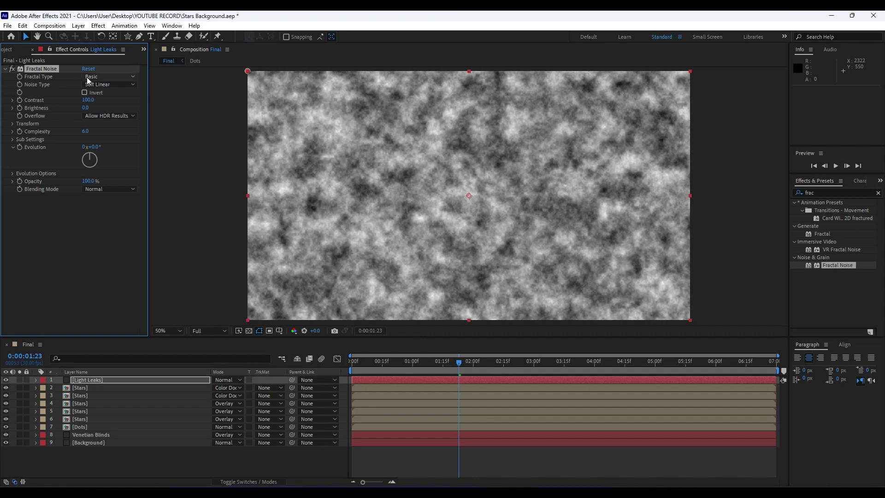
# - Set the Fractal Noise's fractal type to Turbulent Smooth and its noise type to Block
pyautogui.click(113, 76)
pyautogui.click(129, 101)
pyautogui.click(111, 77)
pyautogui.click(56, 90)
pyautogui.click(110, 84)
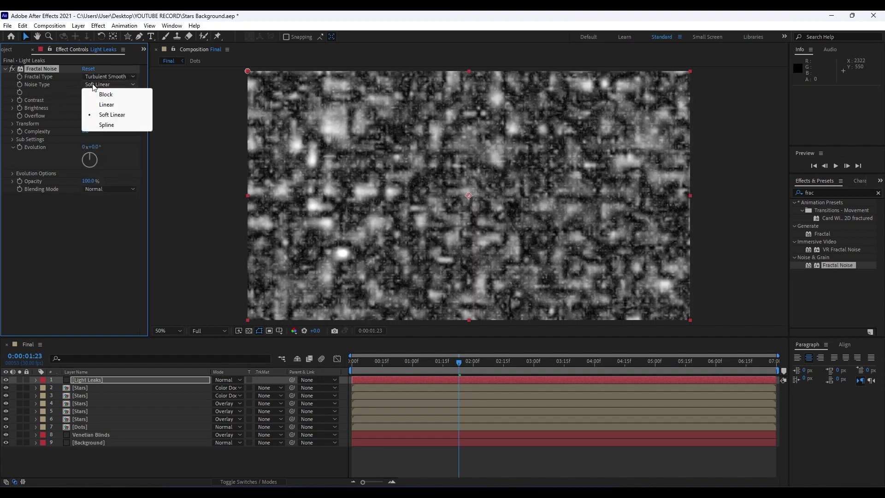
pyautogui.click(115, 94)
# - Set the Fractal Noise's contrast to 250, brightness to -50 and complexity to 1
pyautogui.click(87, 100)
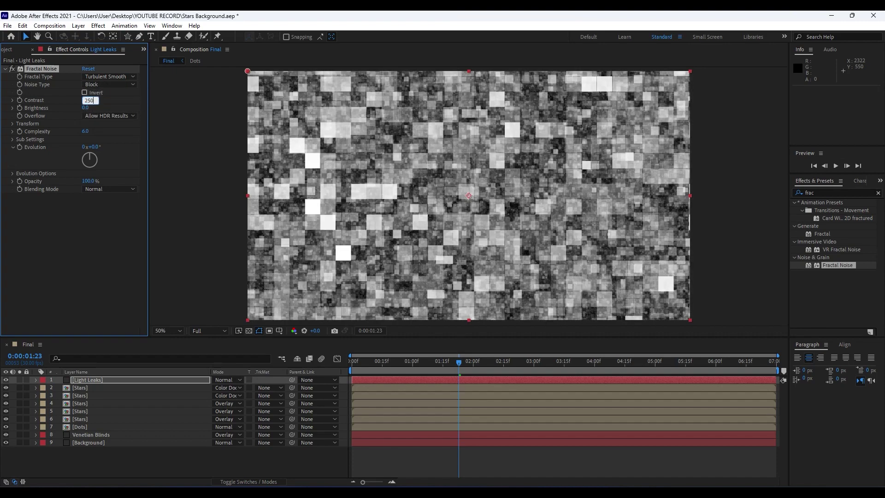
pyautogui.write('250')
pyautogui.click(88, 107)
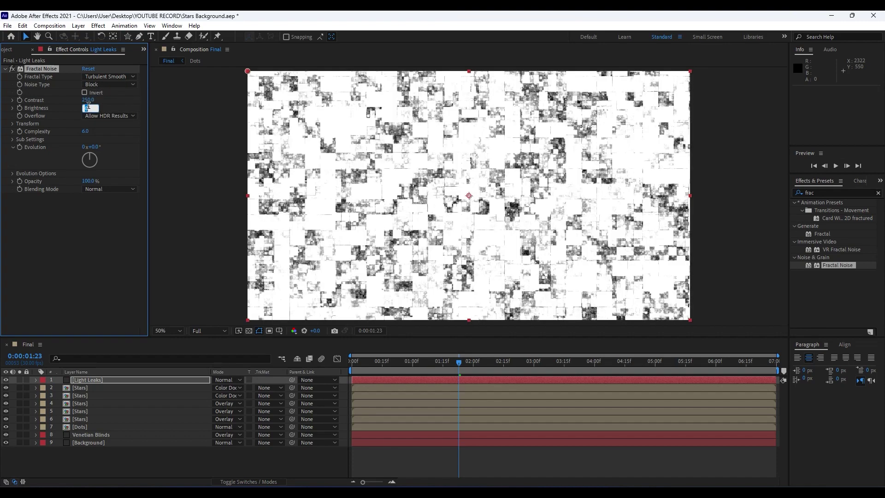
pyautogui.write('-50')
pyautogui.press('Return')
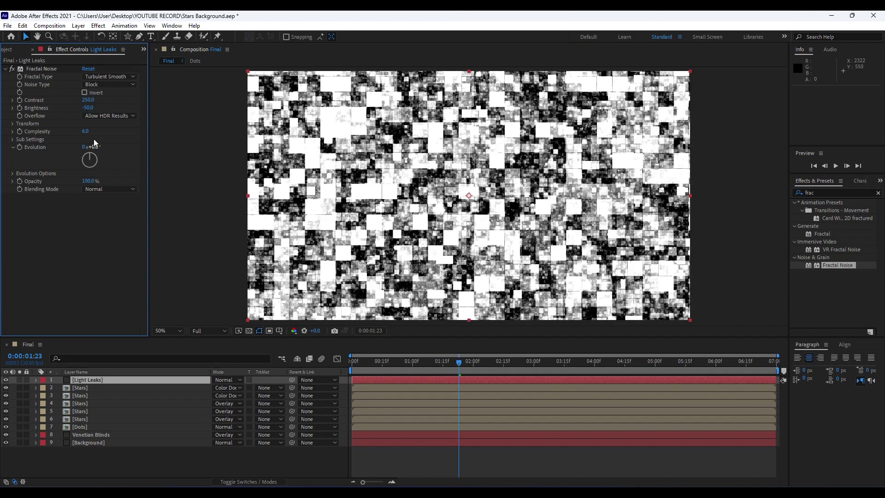
pyautogui.click(85, 131)
pyautogui.write('1')
pyautogui.press('Return')
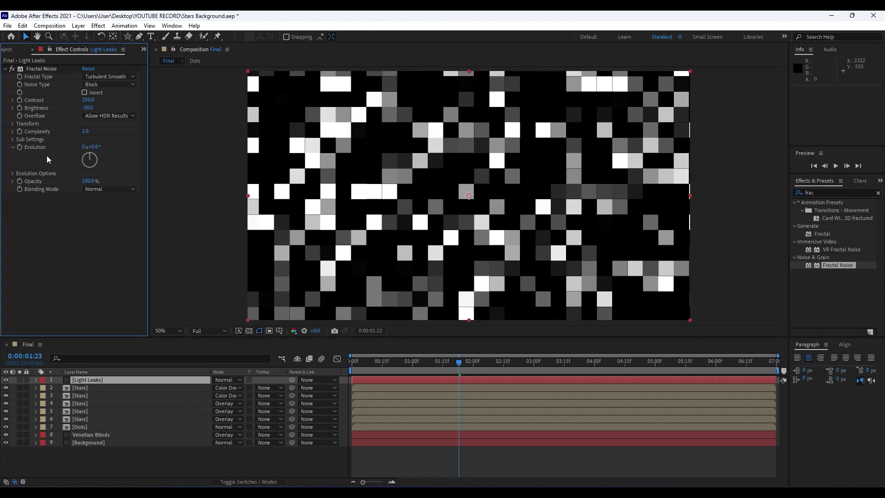
# - Animate the Fractal Noise's Evolution with the expression time*100 and preview the flickering blocks
pyautogui.keyDown('alt'); pyautogui.click(19, 148); pyautogui.keyUp('alt')
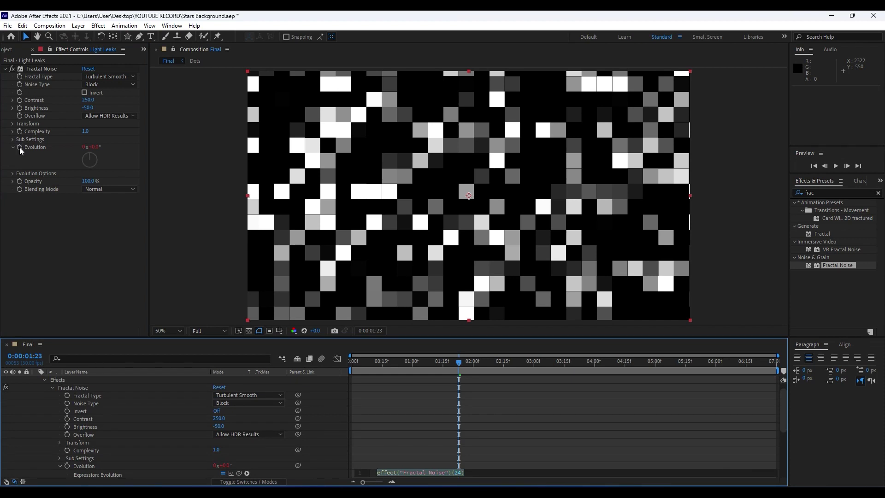
pyautogui.write('time')
pyautogui.press('Escape')
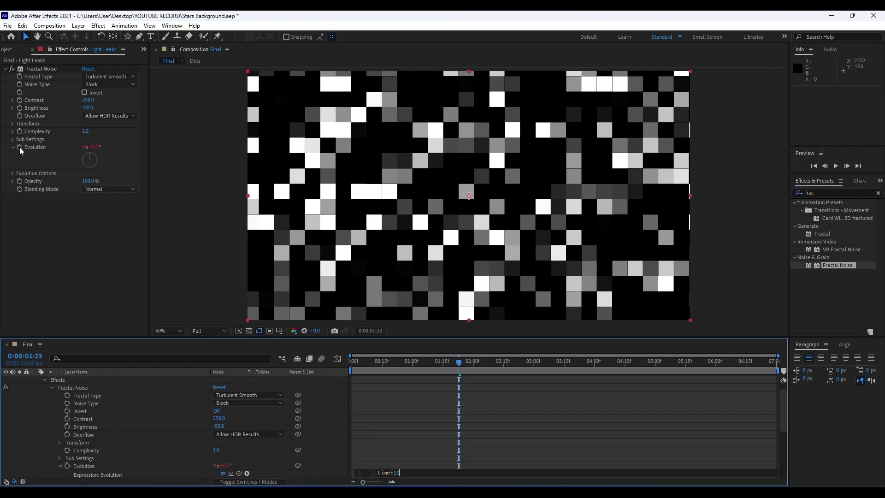
pyautogui.write('*100')
pyautogui.click(107, 255)
pyautogui.press('space')
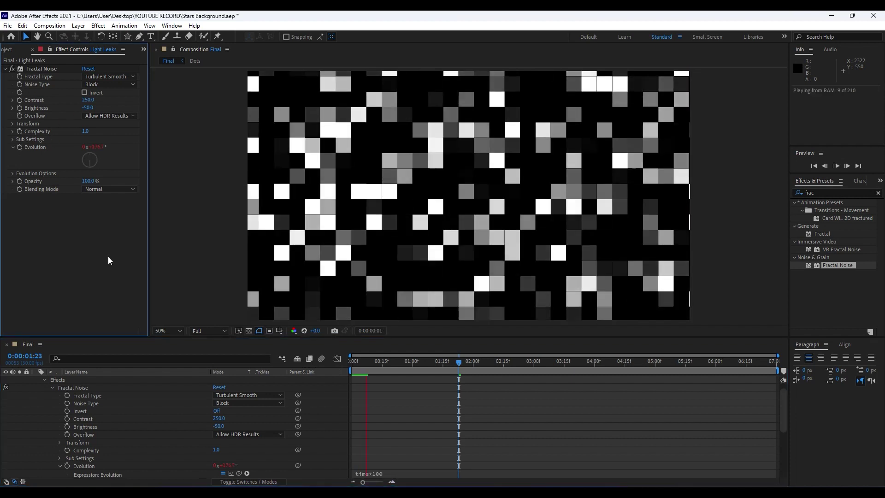
pyautogui.scroll(1, 53, 395)
pyautogui.moveTo(397, 361)
pyautogui.mouseDown()
pyautogui.moveTo(404, 366)
pyautogui.moveTo(369, 372)
pyautogui.moveTo(444, 372)
pyautogui.moveTo(394, 370)
pyautogui.mouseUp()
pyautogui.click(36, 379)
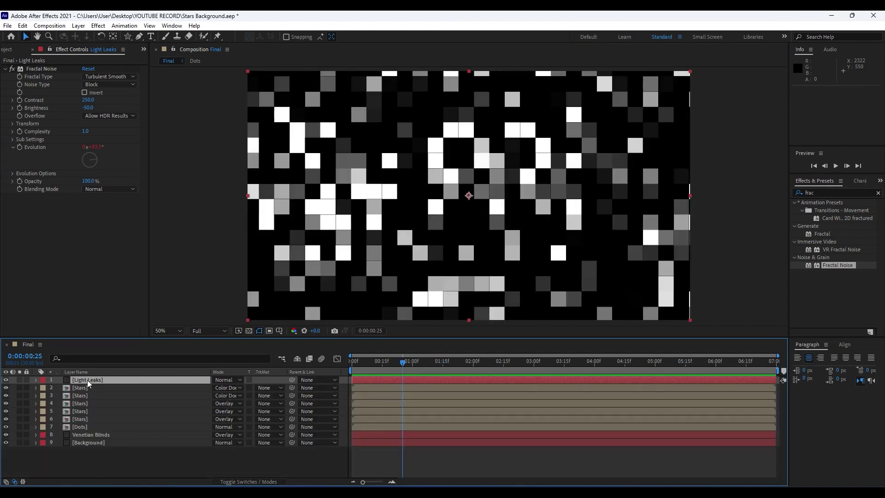
# - Move the Light Leaks layer directly below the Dots layer and set its blending mode to Screen
pyautogui.moveTo(88, 380); pyautogui.dragTo(113, 431)
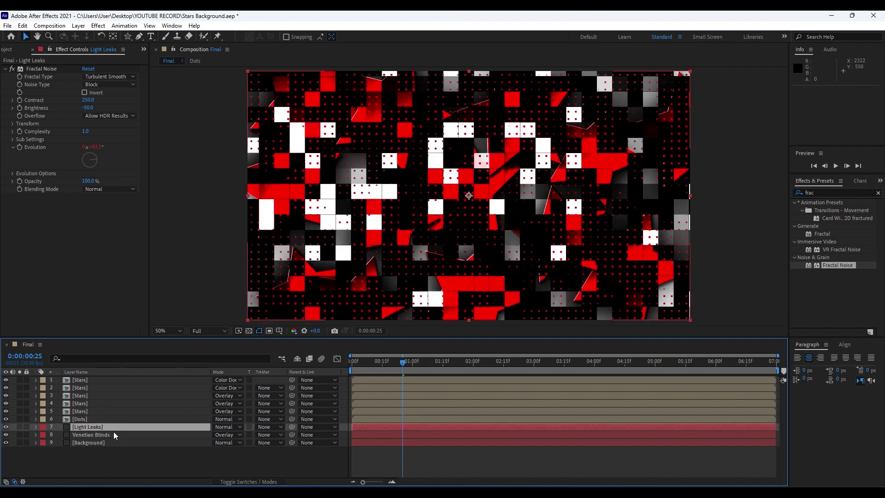
pyautogui.click(232, 426)
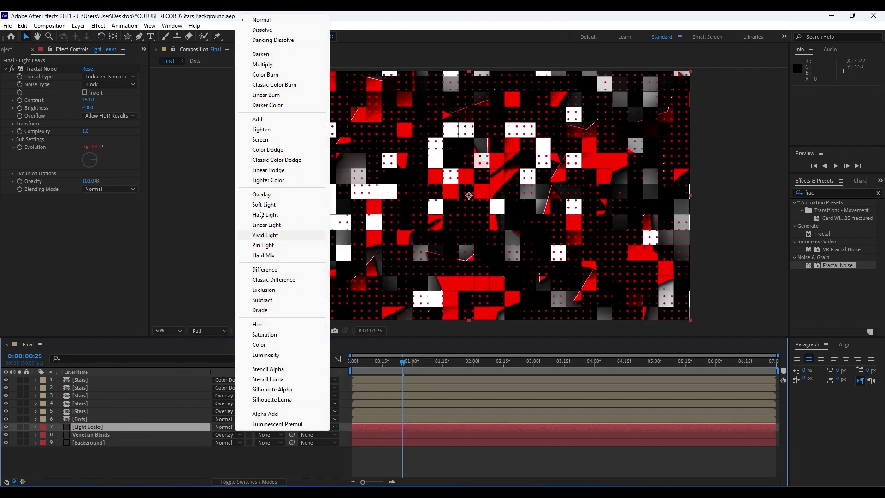
pyautogui.click(261, 140)
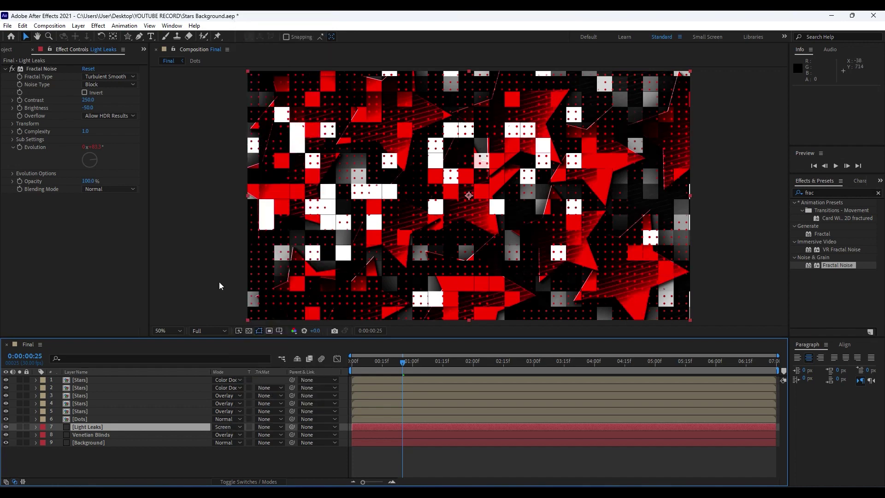
# - Set the Light Leaks layer's opacity to 15%
pyautogui.press('t')
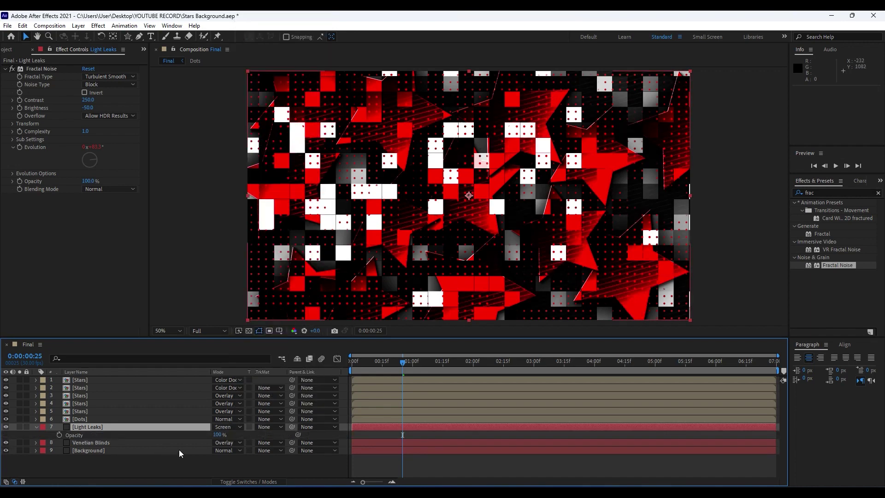
pyautogui.click(219, 434)
pyautogui.write('15')
pyautogui.click(206, 457)
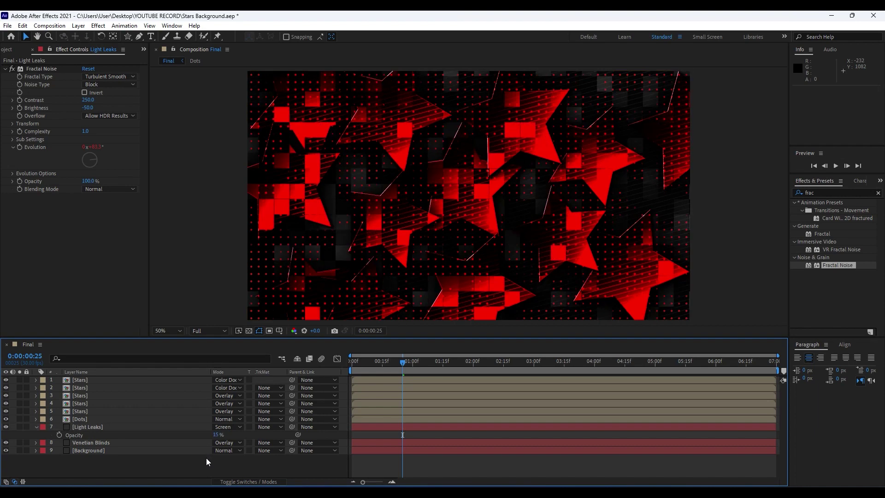
pyautogui.click(568, 253)
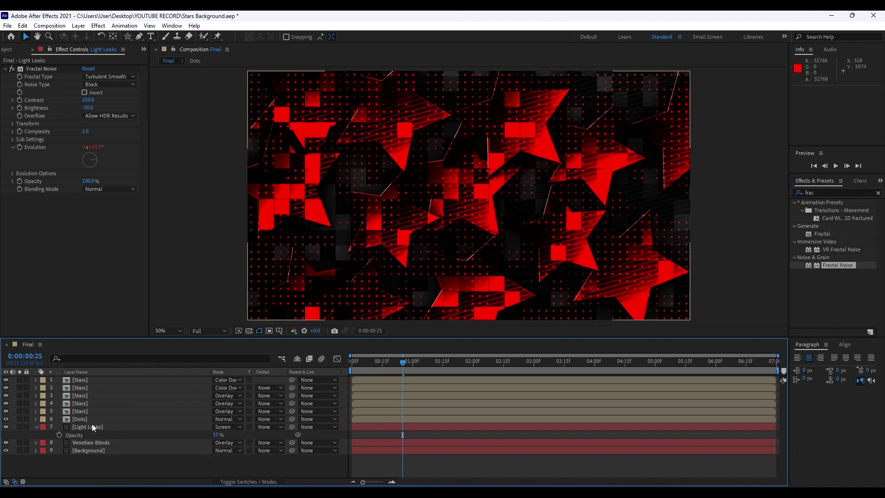
# - Apply the Hue/Saturation effect to the Light Leaks layer and enable Colorize
pyautogui.click(79, 428)
pyautogui.click(829, 193)
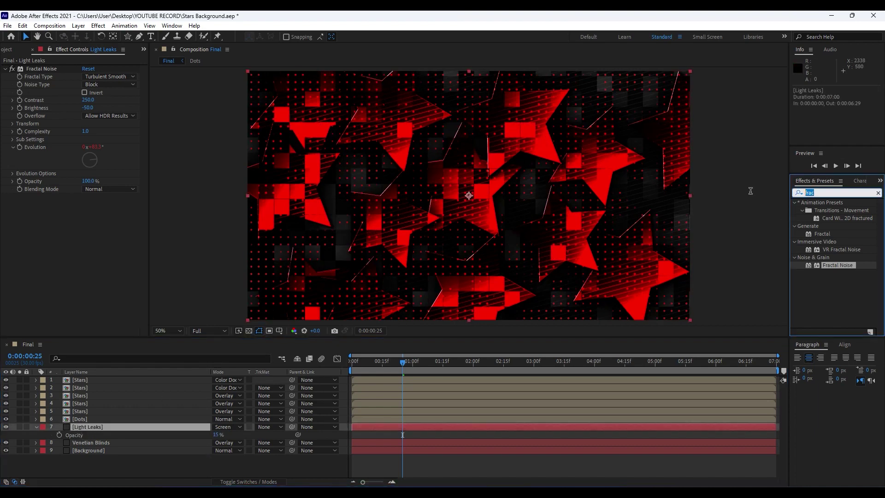
pyautogui.write('hue')
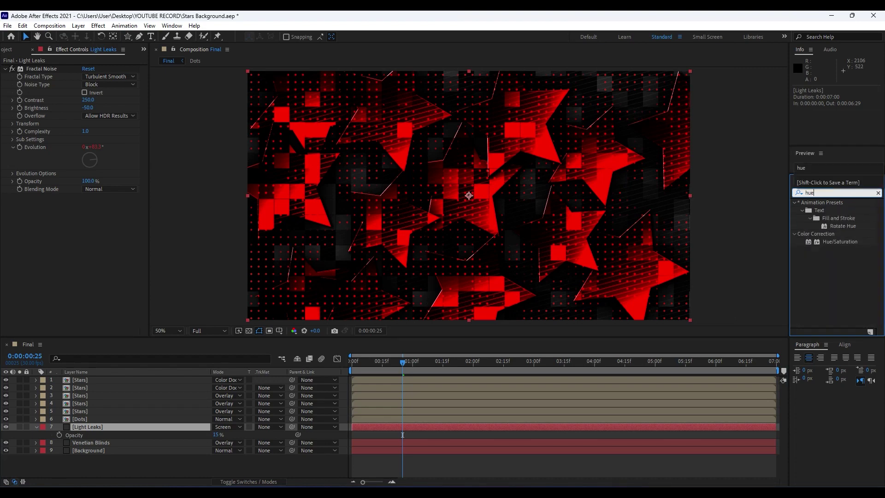
pyautogui.moveTo(838, 243); pyautogui.dragTo(135, 426)
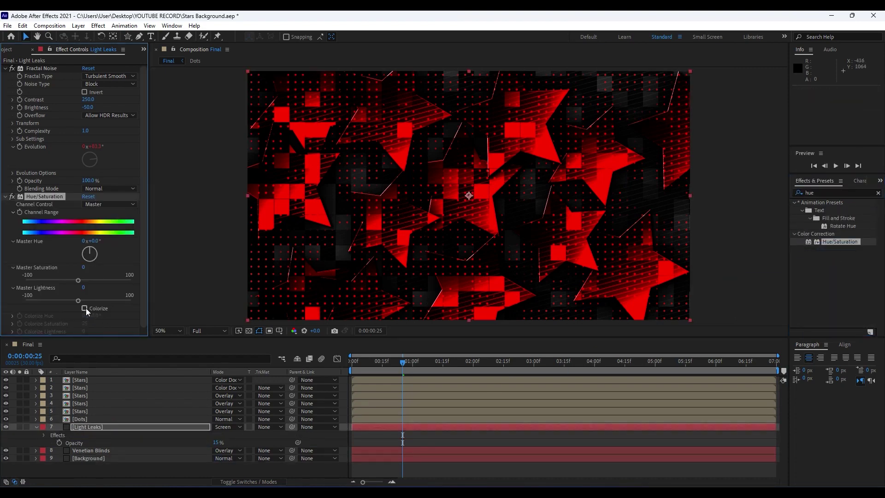
pyautogui.click(84, 308)
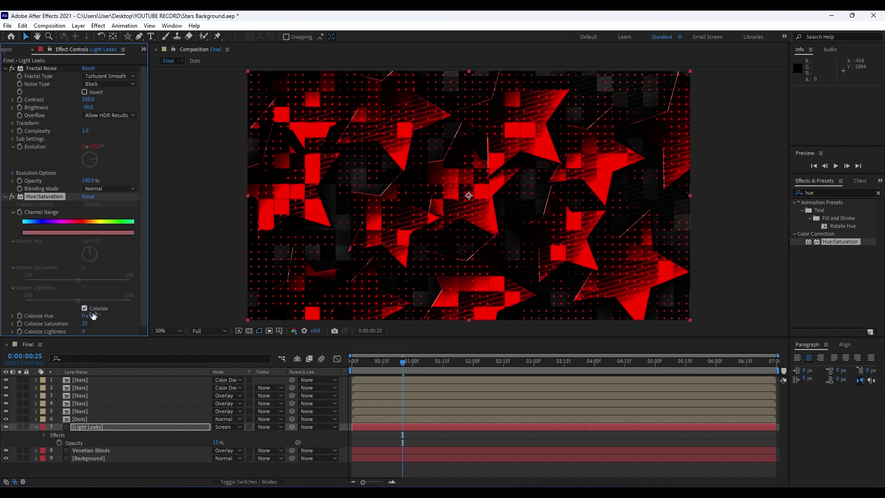
# - Add the expression wiggle(5,50) to the Hue/Saturation effect's Colorize Hue and collapse the Light Leaks layer
pyautogui.keyDown('alt'); pyautogui.click(20, 316); pyautogui.keyUp('alt')
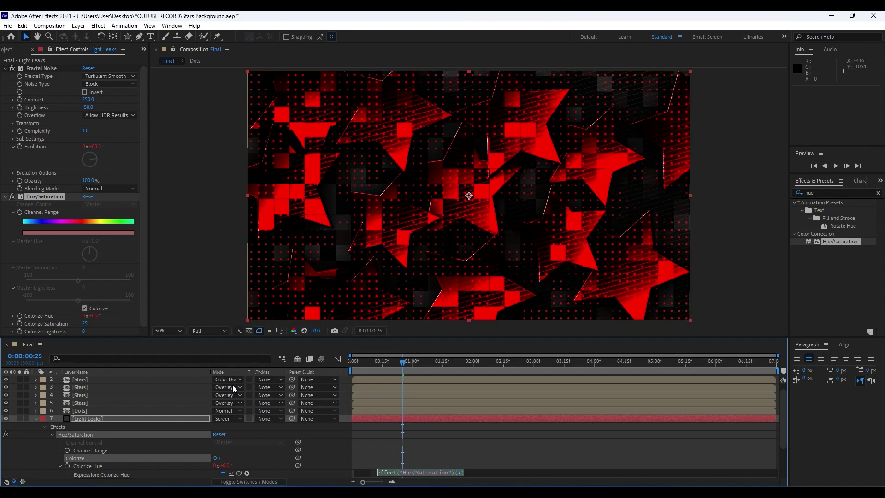
pyautogui.write('wiggle')
pyautogui.press('Return')
pyautogui.write('5')
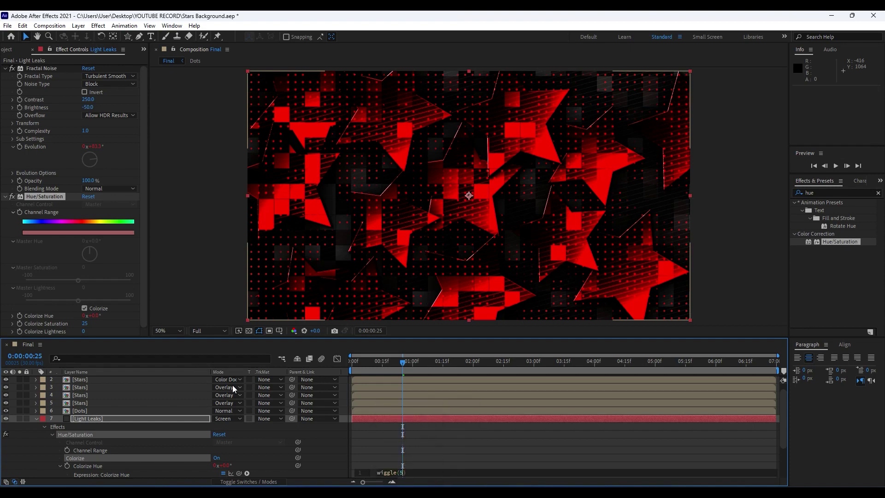
pyautogui.write(',50')
pyautogui.click(37, 418)
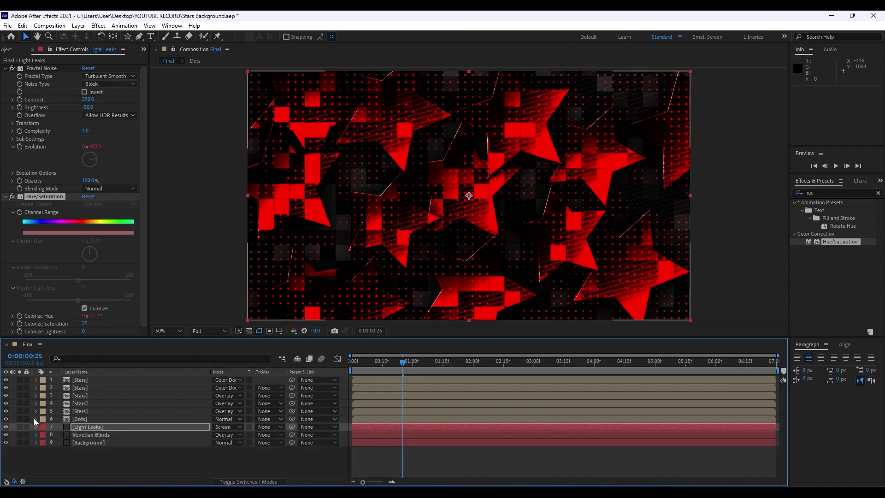
# - Preview the Final composition with the colorized light leaks and check individual frames
pyautogui.click(90, 457)
pyautogui.press('space')
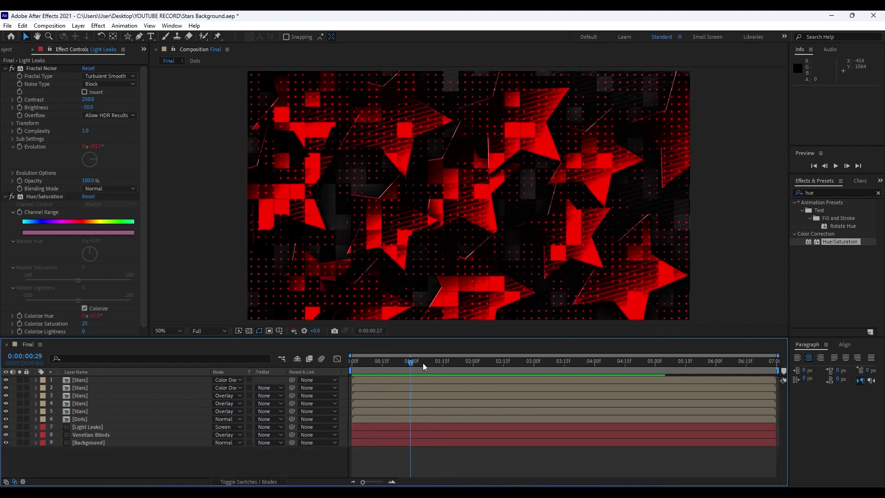
pyautogui.press('space')
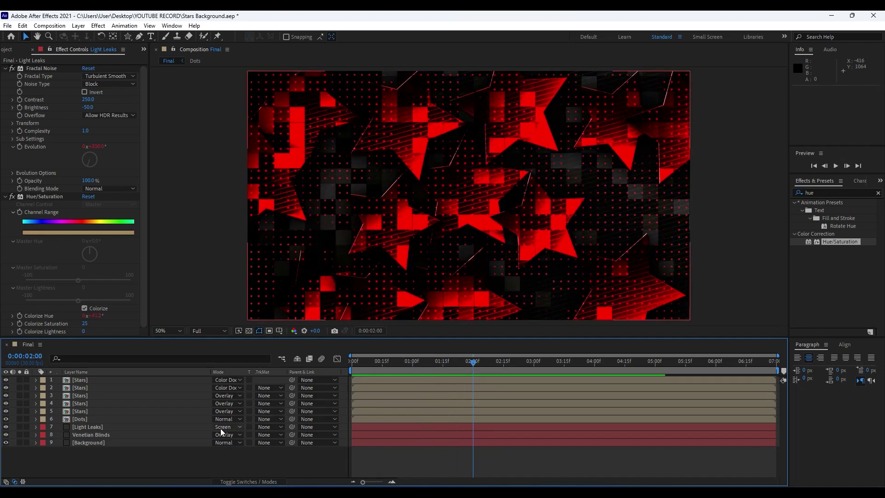
pyautogui.press('space')
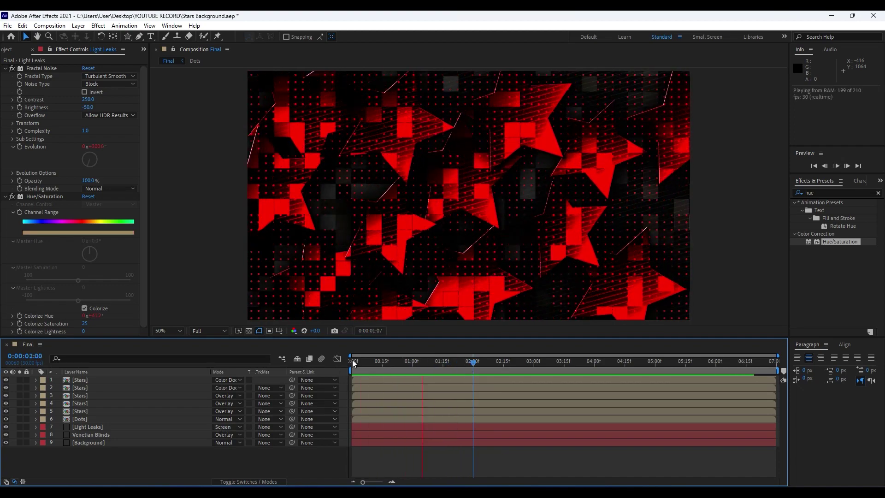
pyautogui.click(424, 363)
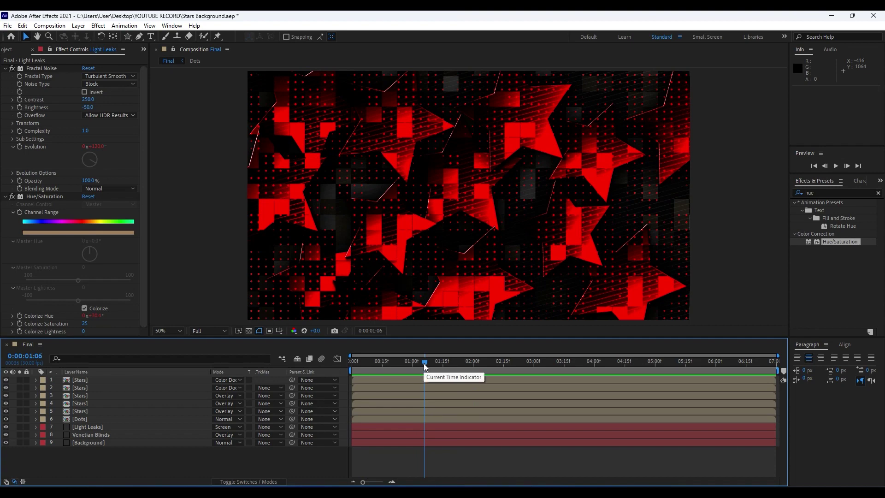
# - In the Dots composition, change the Dots layer's track matte to Luma Matte "FN" and return to the Final composition
pyautogui.doubleClick(81, 420)
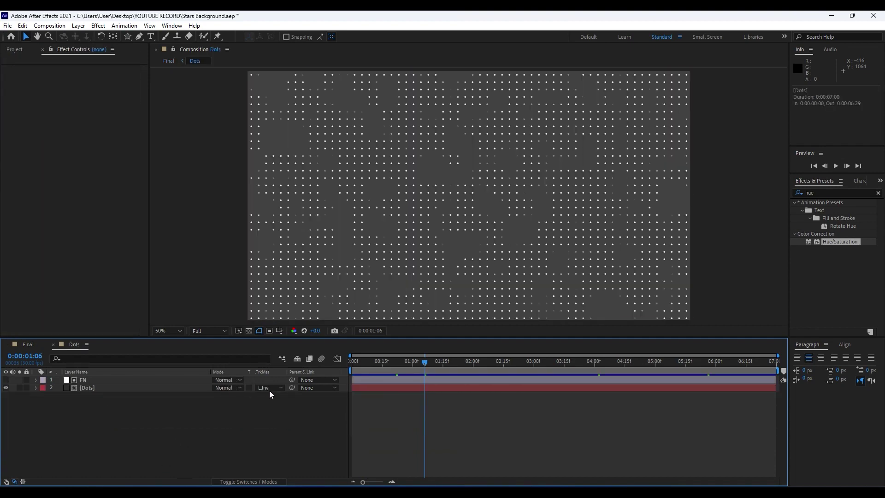
pyautogui.click(270, 389)
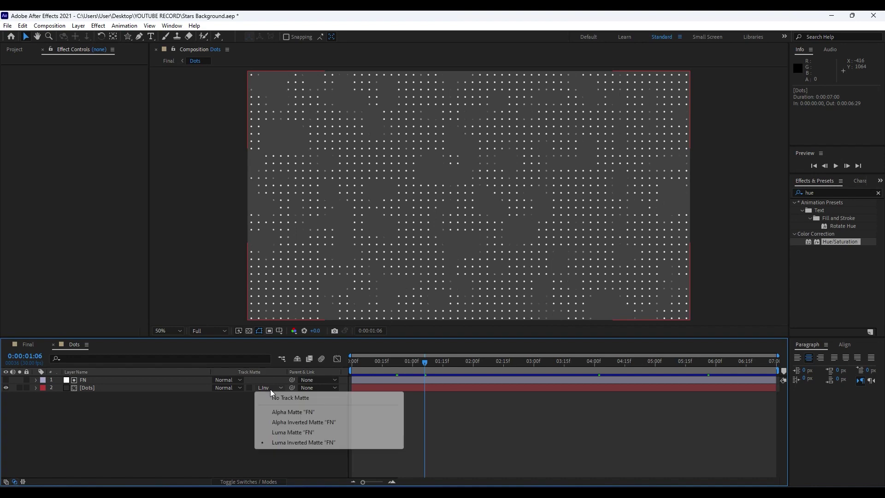
pyautogui.click(295, 432)
pyautogui.click(29, 345)
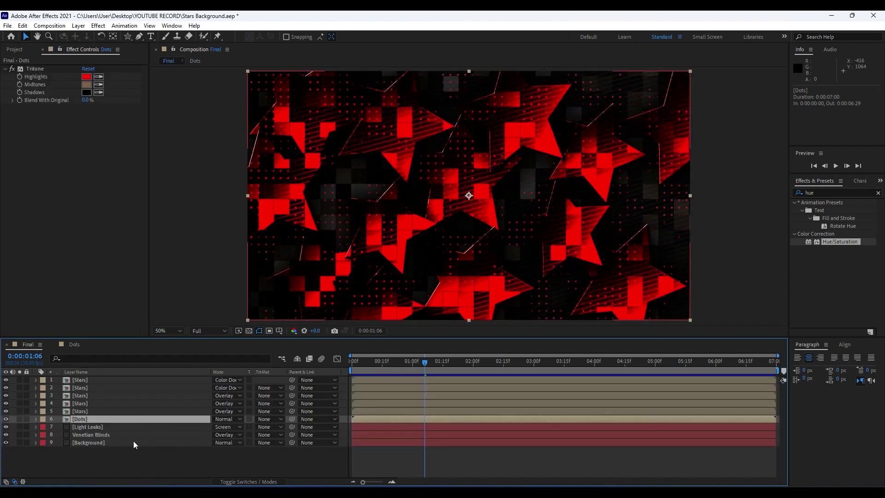
# - Play back the Final composition to check the sparser dots, stopping at about two seconds
pyautogui.click(131, 464)
pyautogui.press('space')
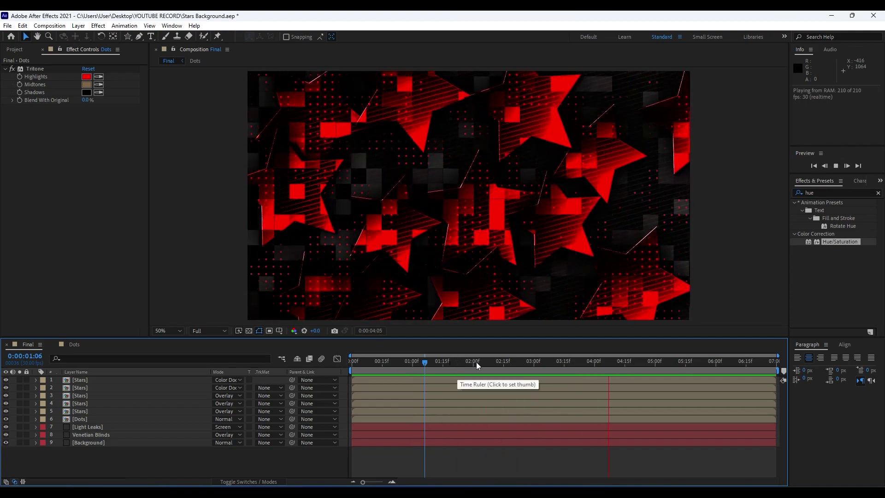
pyautogui.click(475, 362)
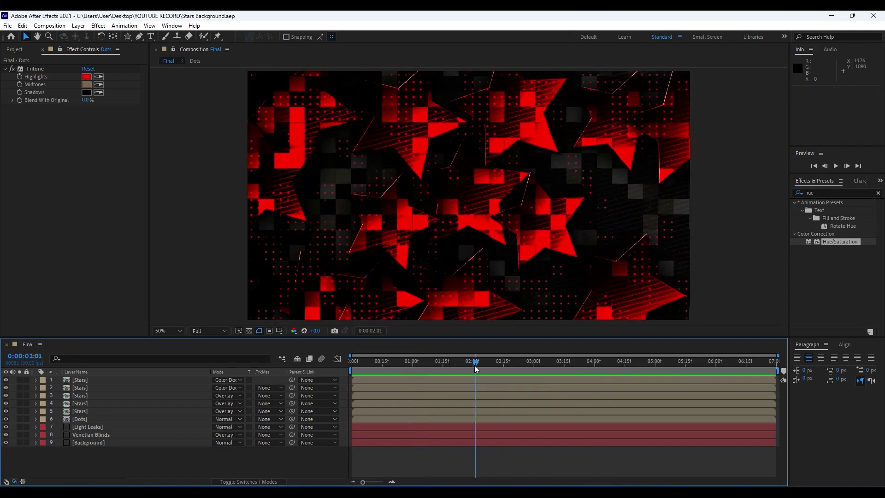